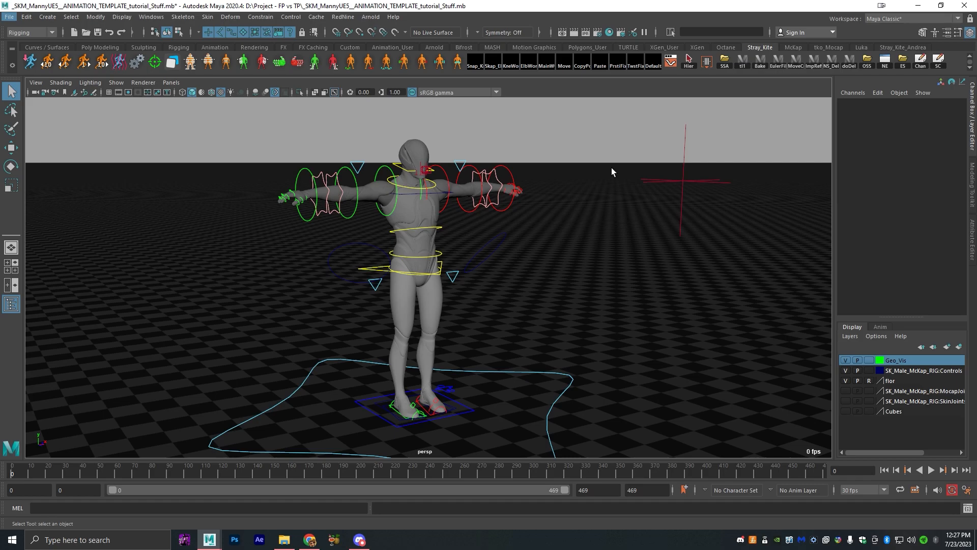
- Switch to Chrome and view the Xsens mocap page and the McKap plug-in website
{"action": "left_click", "coordinate": [310, 539]}
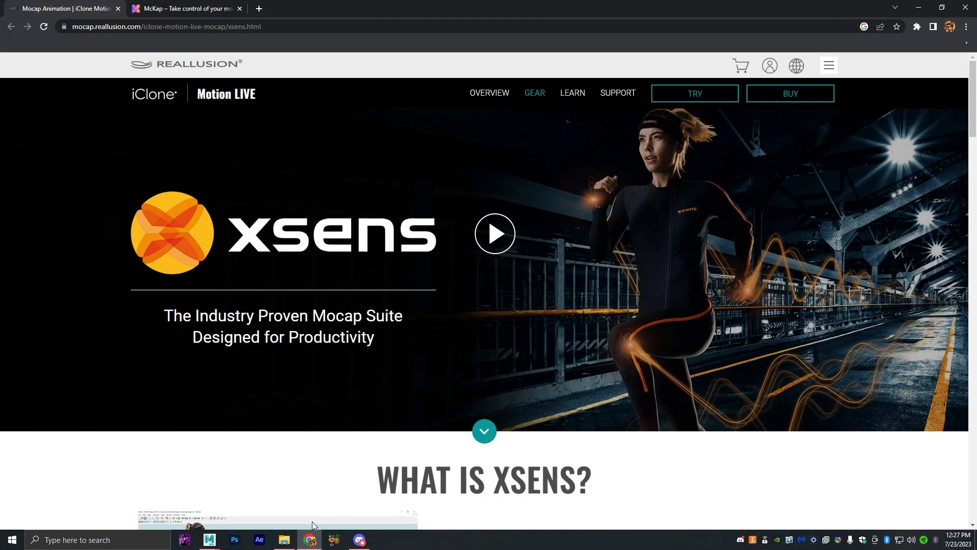
{"action": "left_click", "coordinate": [209, 8]}
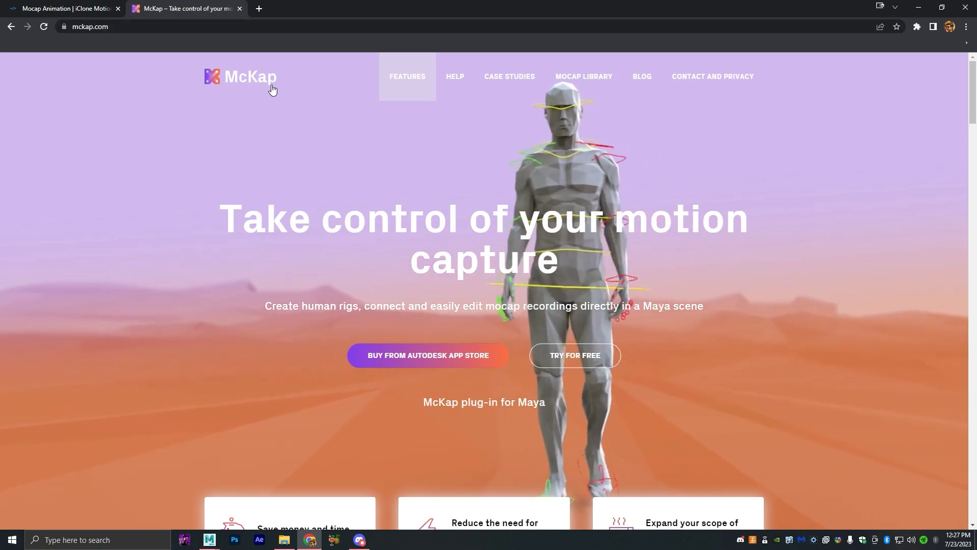
{"action": "left_click", "coordinate": [741, 87]}
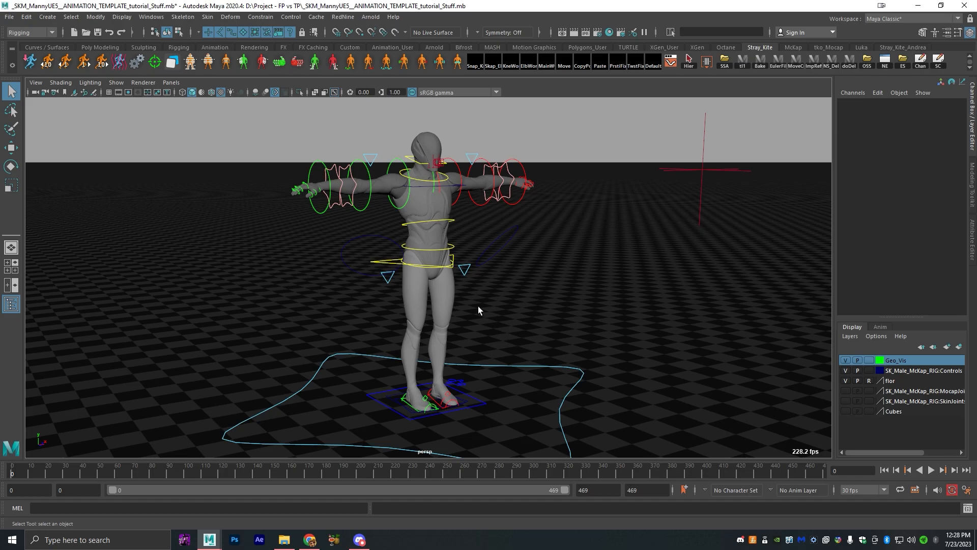
- Back in Maya, examine the character rig's controls around the torso, arms and head
{"action": "left_click", "coordinate": [450, 304]}
{"action": "left_click", "coordinate": [495, 304]}
{"action": "left_click", "coordinate": [448, 291]}
{"action": "left_click", "coordinate": [493, 207]}
{"action": "left_click_drag", "start_coordinate": [493, 208], "coordinate": [501, 266], "text": "alt"}
{"action": "scroll", "coordinate": [448, 239], "scroll_direction": "up", "scroll_amount": 3}
{"action": "left_click", "coordinate": [442, 255]}
{"action": "scroll", "coordinate": [598, 410], "scroll_direction": "down", "scroll_amount": 3}
{"action": "middle_click_drag", "start_coordinate": [599, 410], "coordinate": [589, 381], "text": "alt"}
{"action": "left_click_drag", "start_coordinate": [588, 381], "coordinate": [611, 360], "text": "alt"}
{"action": "left_click", "coordinate": [393, 167]}
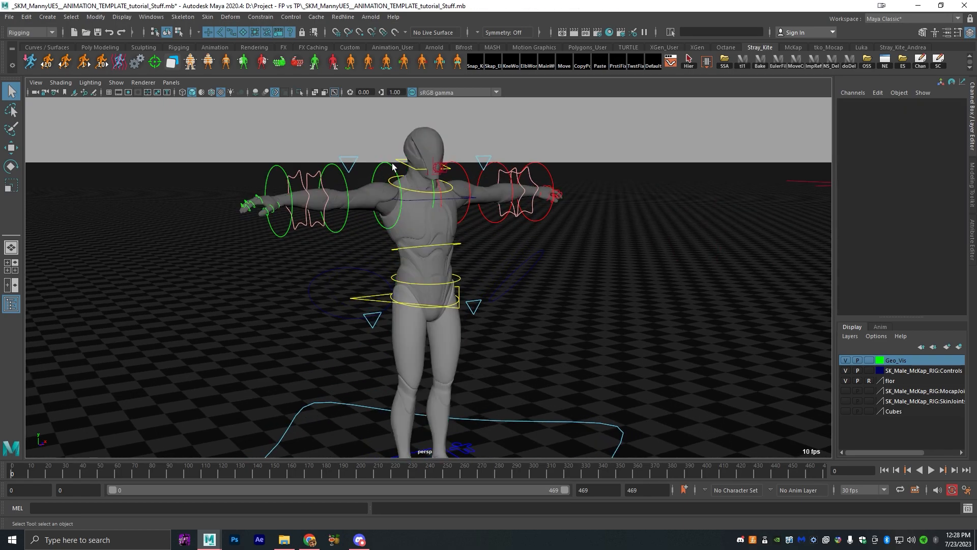
- Try rotating the right shoulder FK control to demonstrate the arm's movement
{"action": "left_click", "coordinate": [383, 166]}
{"action": "key", "text": "e"}
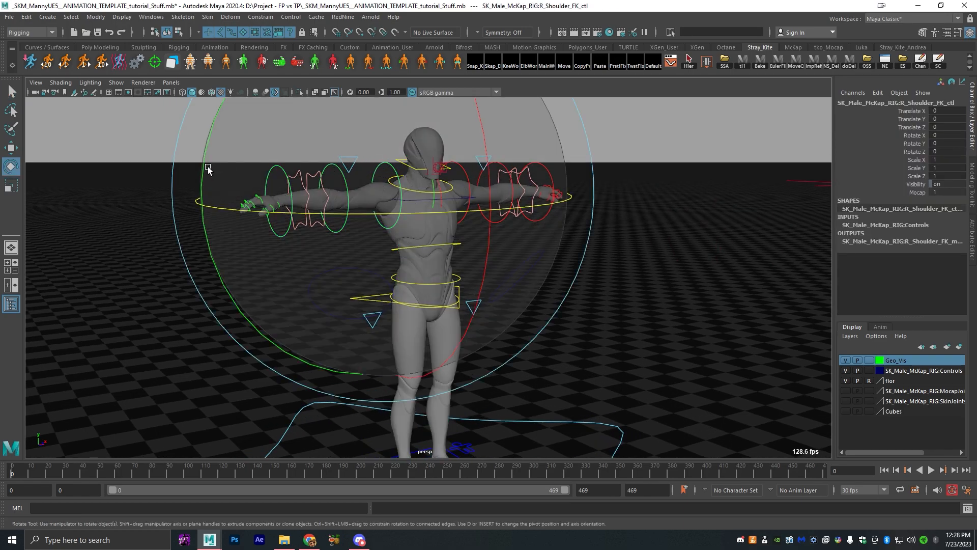
{"action": "left_click_drag", "start_coordinate": [205, 167], "coordinate": [213, 264]}
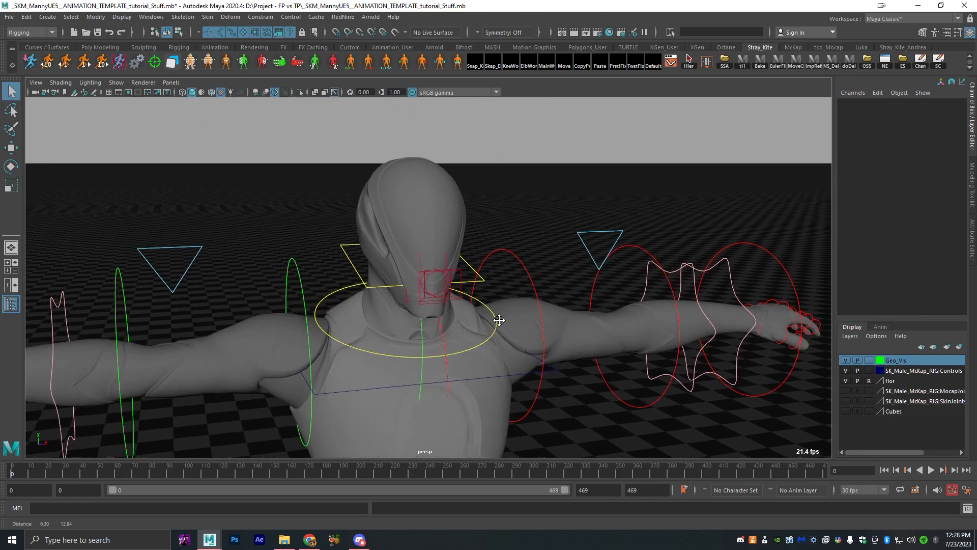
- Select the FPcam camera in front of the character's face and examine its placement on the head
{"action": "left_click_drag", "start_coordinate": [497, 318], "coordinate": [536, 329], "text": "alt"}
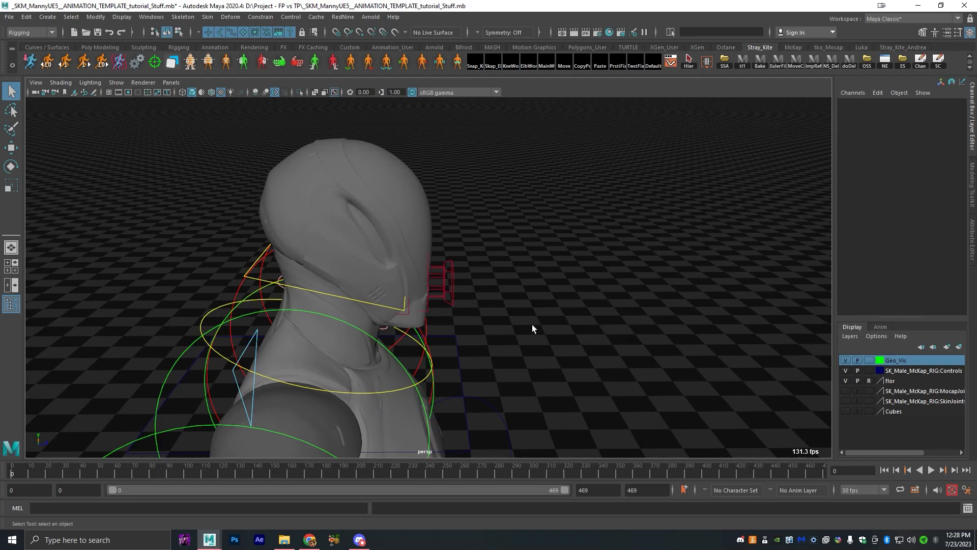
{"action": "left_click", "coordinate": [454, 266]}
{"action": "left_click_drag", "start_coordinate": [607, 296], "coordinate": [511, 290], "text": "alt"}
{"action": "left_click", "coordinate": [468, 258]}
{"action": "left_click", "coordinate": [453, 280]}
{"action": "left_click_drag", "start_coordinate": [453, 280], "coordinate": [413, 260], "text": "alt"}
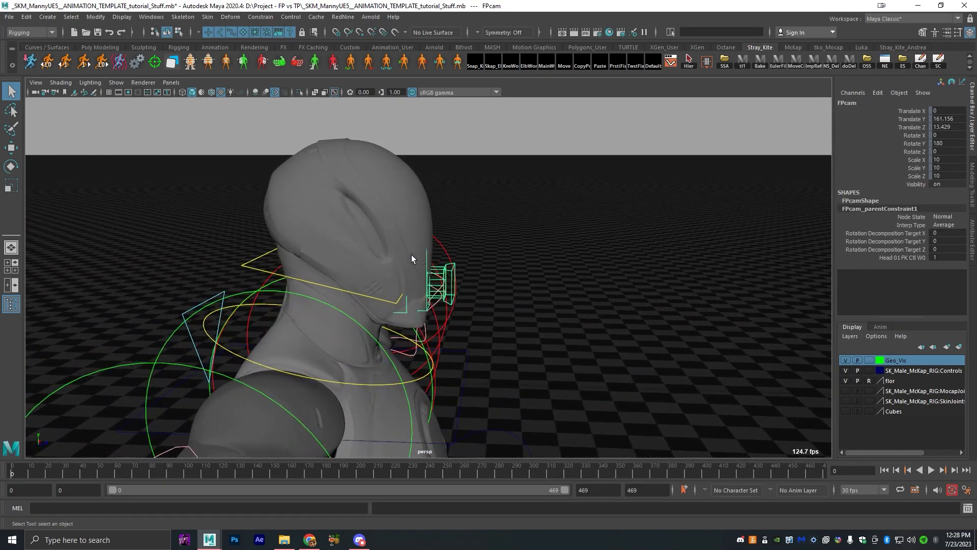
{"action": "left_click", "coordinate": [478, 295]}
{"action": "scroll", "coordinate": [427, 278], "scroll_direction": "up", "scroll_amount": 4}
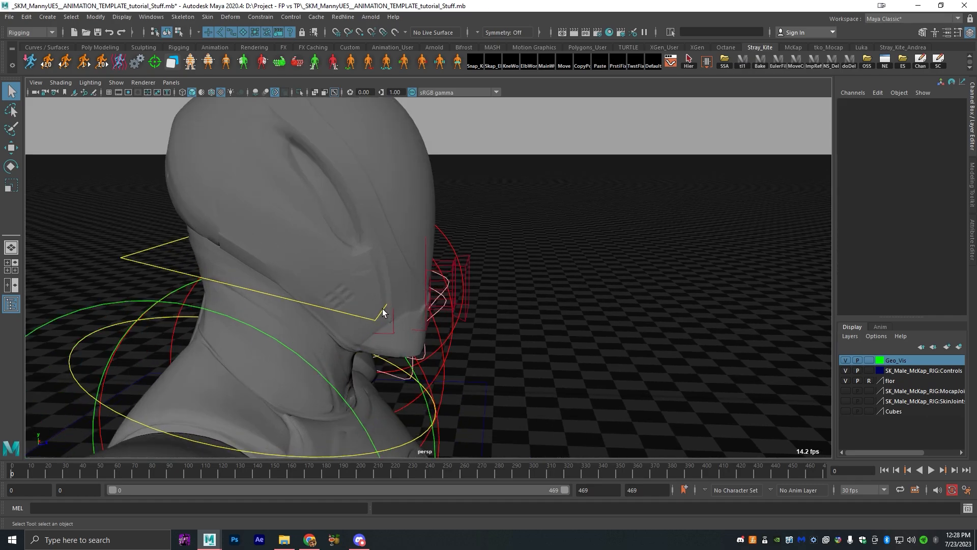
- Select the head FK control together with FPcam and bring up the constraint commands, including Parent
{"action": "left_click", "coordinate": [384, 309]}
{"action": "left_click_drag", "start_coordinate": [515, 306], "coordinate": [453, 326], "text": "alt"}
{"action": "left_click", "coordinate": [450, 271]}
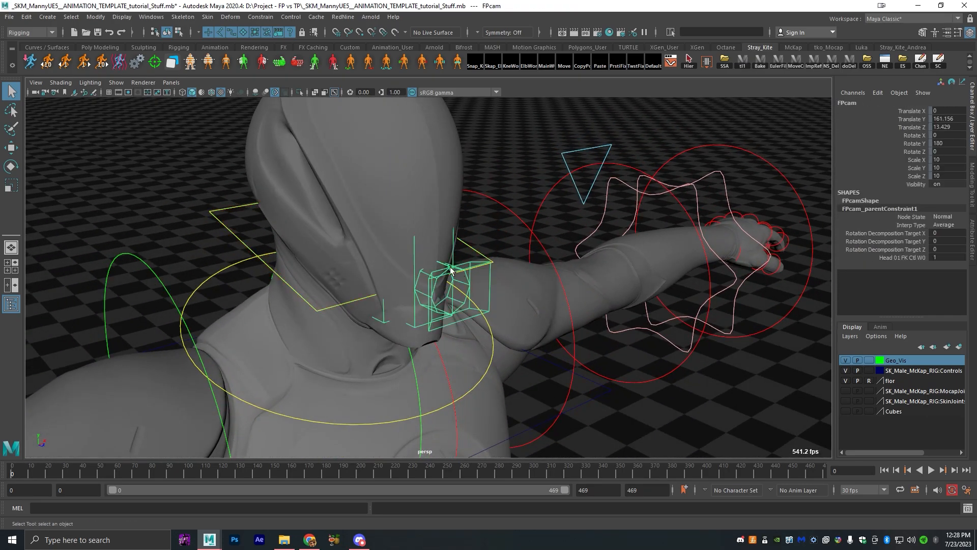
{"action": "left_click", "coordinate": [347, 169]}
{"action": "left_click", "coordinate": [560, 121]}
{"action": "left_click", "coordinate": [319, 314]}
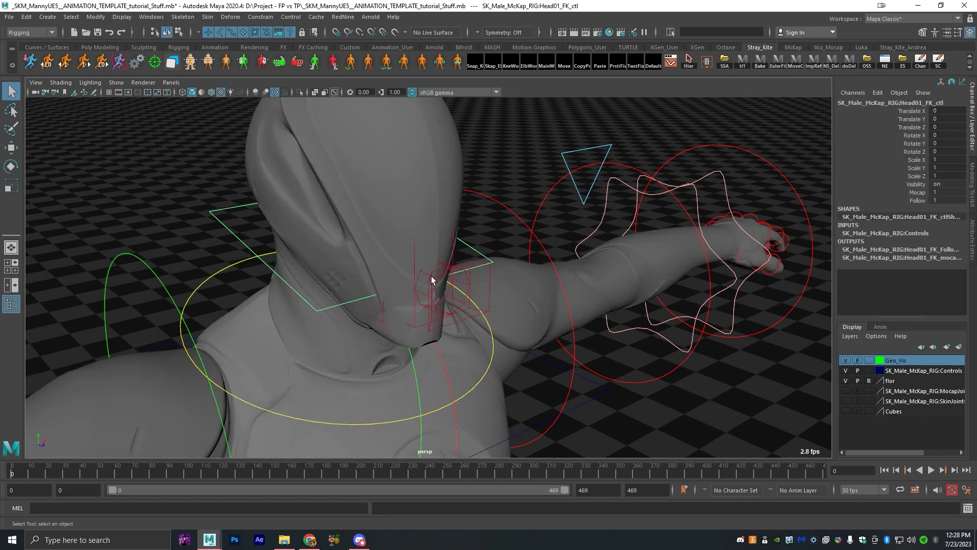
{"action": "left_click", "coordinate": [199, 213]}
{"action": "left_click", "coordinate": [213, 214]}
{"action": "left_click", "coordinate": [433, 272], "text": "shift"}
{"action": "left_click", "coordinate": [32, 34]}
{"action": "left_click", "coordinate": [34, 55]}
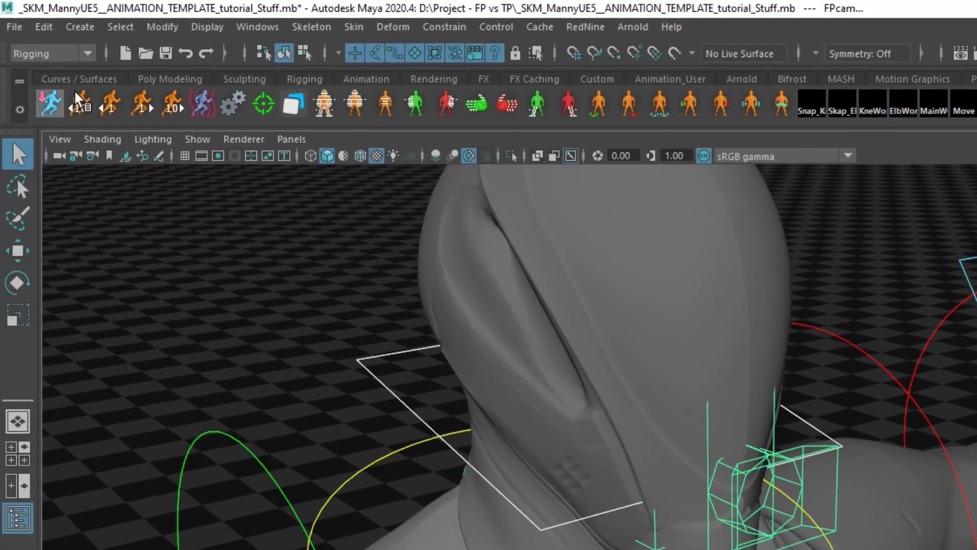
{"action": "left_click", "coordinate": [445, 26]}
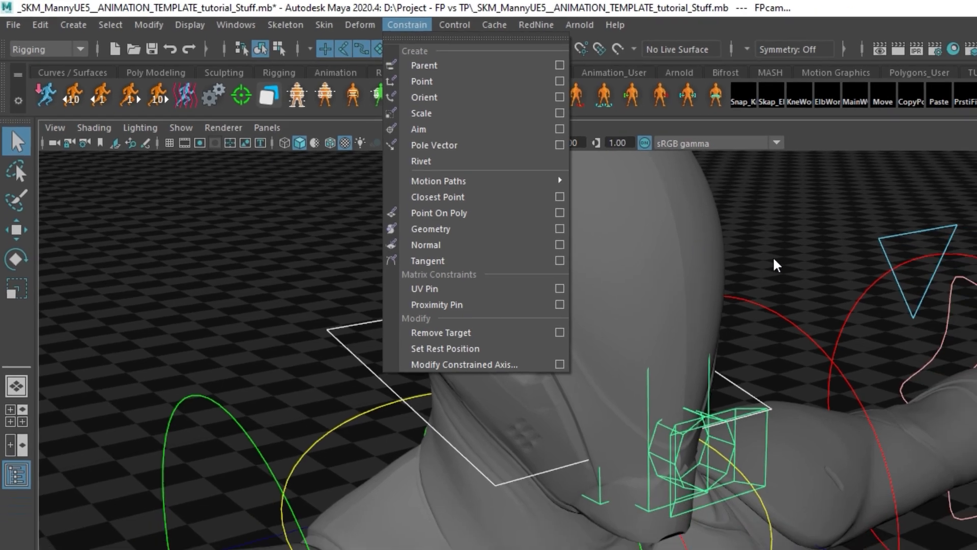
{"action": "left_click", "coordinate": [515, 76]}
- Test-rotate the head FK control to check how the camera follows, and undo the rotation
{"action": "key", "text": "e"}
{"action": "left_click_drag", "start_coordinate": [353, 301], "coordinate": [407, 342]}
{"action": "key", "text": "ctrl+z"}
{"action": "scroll", "coordinate": [488, 366], "scroll_direction": "down", "scroll_amount": 1}
{"action": "scroll", "coordinate": [489, 365], "scroll_direction": "down", "scroll_amount": 8}
- Examine the head control and attached camera from the front and side of the character
{"action": "left_click_drag", "start_coordinate": [488, 366], "coordinate": [453, 295], "text": "alt"}
{"action": "key", "text": "q"}
{"action": "middle_click_drag", "start_coordinate": [524, 295], "coordinate": [555, 300], "text": "alt"}
{"action": "left_click_drag", "start_coordinate": [555, 300], "coordinate": [421, 327], "text": "alt"}
{"action": "middle_click_drag", "start_coordinate": [421, 327], "coordinate": [484, 314], "text": "alt"}
{"action": "scroll", "coordinate": [484, 314], "scroll_direction": "up", "scroll_amount": 4}
{"action": "left_click_drag", "start_coordinate": [484, 314], "coordinate": [438, 336], "text": "alt"}
{"action": "middle_click_drag", "start_coordinate": [438, 336], "coordinate": [594, 368], "text": "alt"}
{"action": "scroll", "coordinate": [462, 316], "scroll_direction": "down", "scroll_amount": 8}
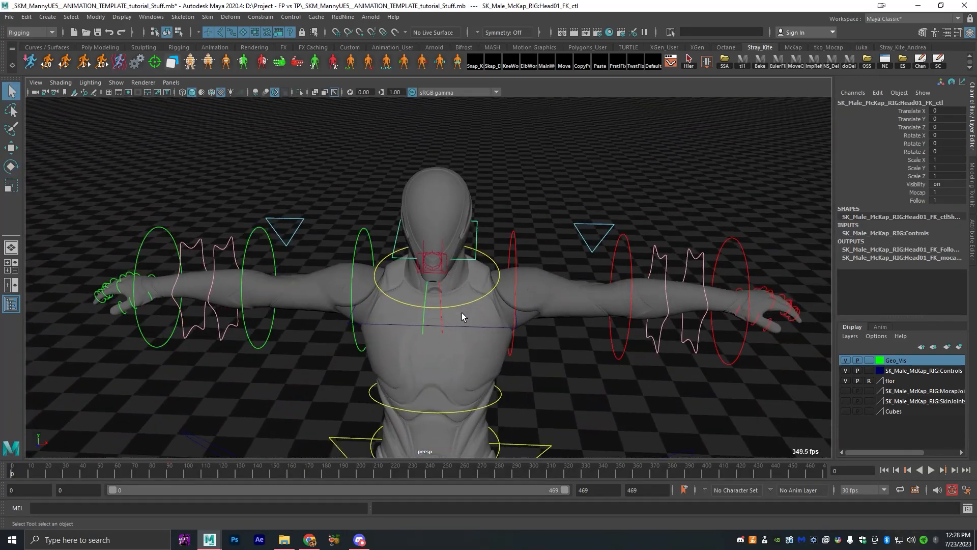
{"action": "left_click_drag", "start_coordinate": [487, 429], "coordinate": [474, 306], "text": "alt"}
{"action": "middle_click_drag", "start_coordinate": [205, 277], "coordinate": [331, 277], "text": "alt"}
{"action": "scroll", "coordinate": [331, 277], "scroll_direction": "up", "scroll_amount": 4}
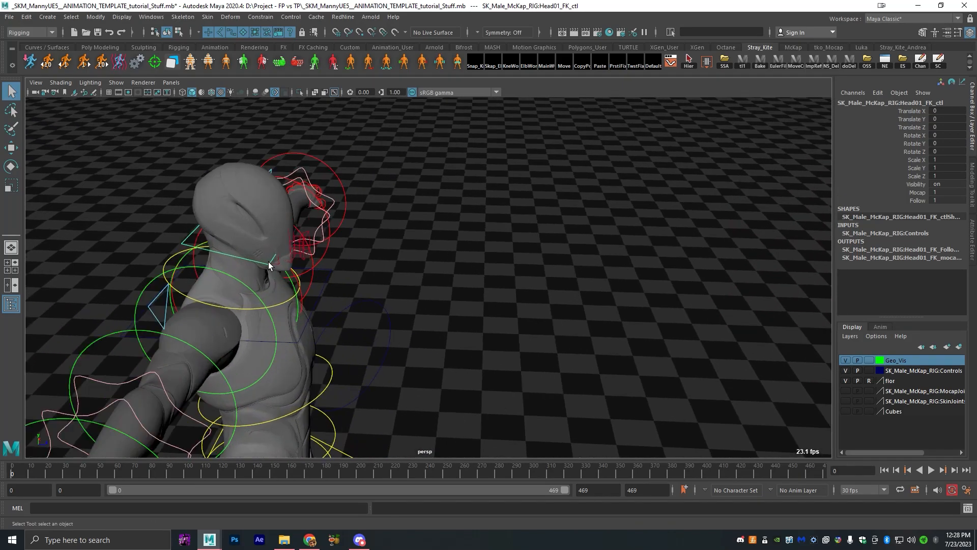
- Rotate the head FK control once more from the side and undo the rotation
{"action": "key", "text": "e"}
{"action": "left_click_drag", "start_coordinate": [277, 275], "coordinate": [242, 266]}
{"action": "key", "text": "ctrl+z"}
- Clear the selection with the look-target locator in view and bring up the Locator creation command
{"action": "scroll", "coordinate": [619, 312], "scroll_direction": "down", "scroll_amount": 4}
{"action": "middle_click_drag", "start_coordinate": [619, 312], "coordinate": [555, 295], "text": "alt"}
{"action": "scroll", "coordinate": [587, 320], "scroll_direction": "down", "scroll_amount": 5}
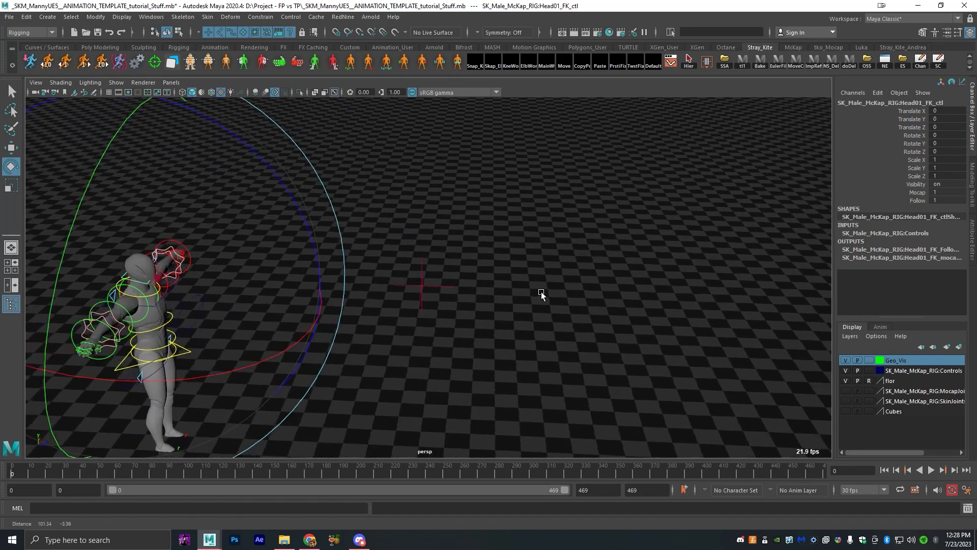
{"action": "left_click_drag", "start_coordinate": [554, 295], "coordinate": [530, 240], "text": "alt"}
{"action": "key", "text": "q"}
{"action": "left_click_drag", "start_coordinate": [467, 229], "coordinate": [397, 250]}
{"action": "middle_click_drag", "start_coordinate": [351, 282], "coordinate": [621, 312], "text": "alt"}
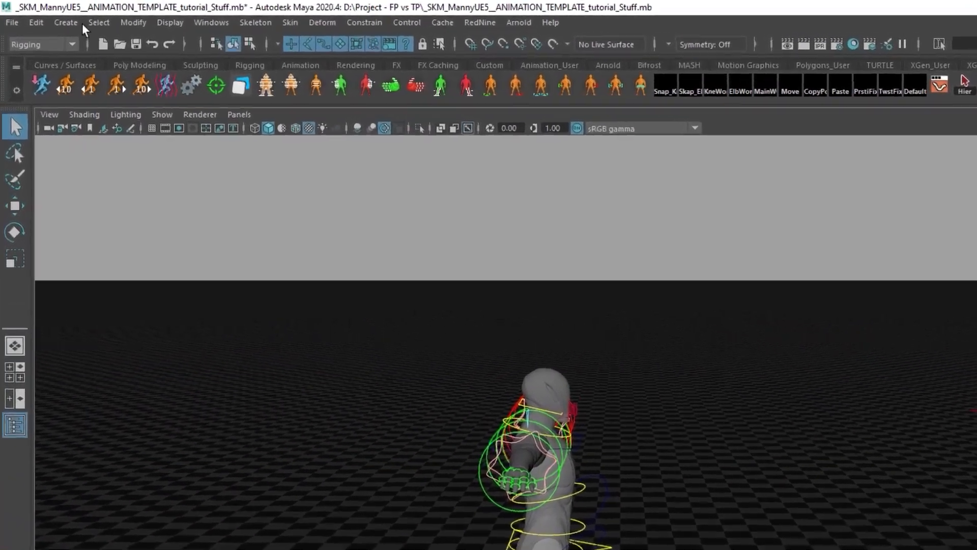
{"action": "left_click", "coordinate": [47, 17]}
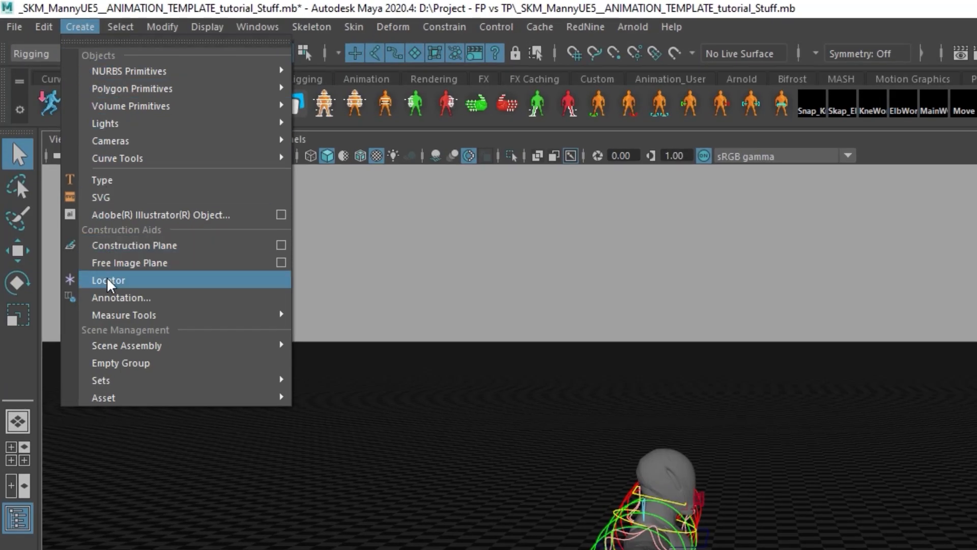
{"action": "left_click", "coordinate": [263, 281]}
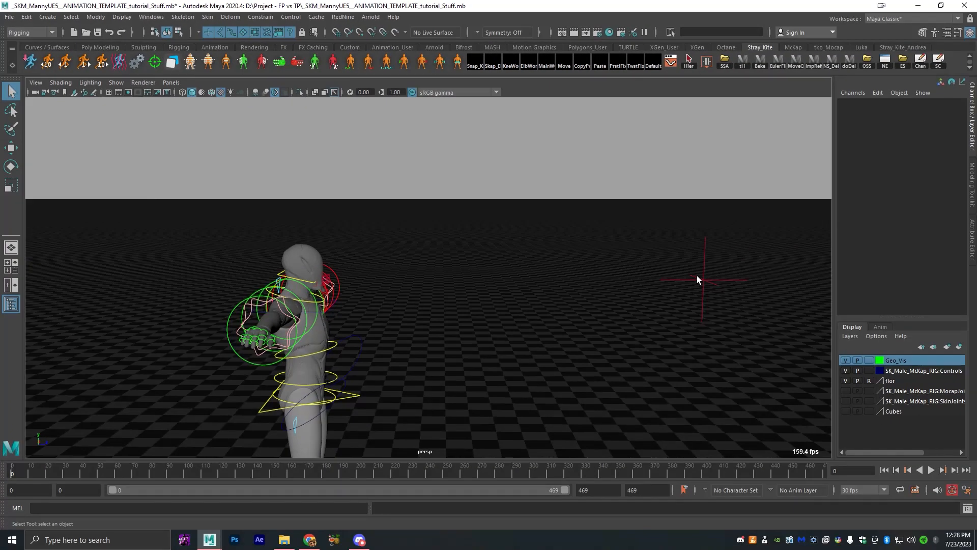
- Select the Look_Direction locator and examine its position in front of the character in textured top and perspective views
{"action": "left_click", "coordinate": [697, 279]}
{"action": "left_click_drag", "start_coordinate": [702, 331], "coordinate": [639, 323], "text": "alt"}
{"action": "key", "text": "space"}
{"action": "key", "text": "space"}
{"action": "key", "text": "6"}
{"action": "middle_click_drag", "start_coordinate": [350, 300], "coordinate": [491, 153], "text": "alt"}
{"action": "scroll", "coordinate": [454, 230], "scroll_direction": "down", "scroll_amount": 5}
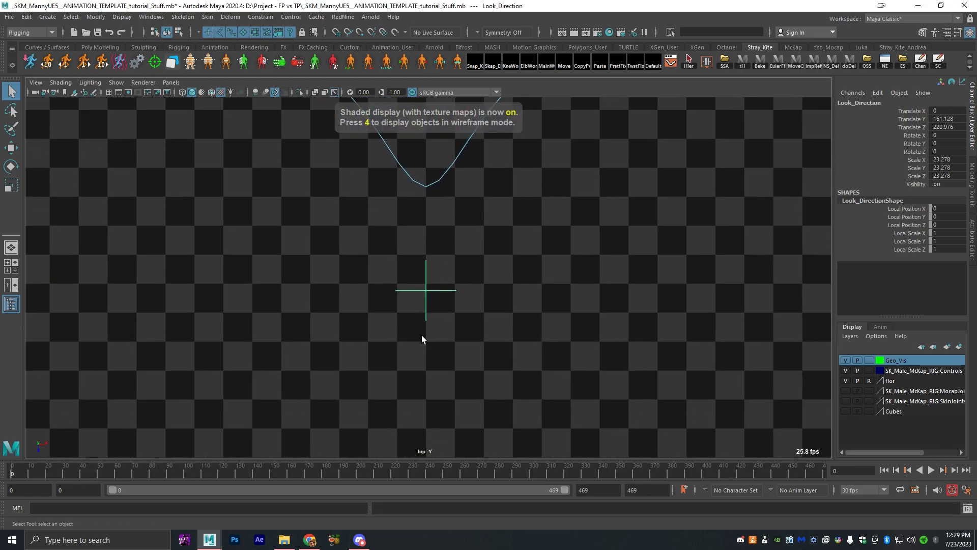
{"action": "key", "text": "space"}
{"action": "key", "text": "space"}
{"action": "scroll", "coordinate": [503, 226], "scroll_direction": "up", "scroll_amount": 3}
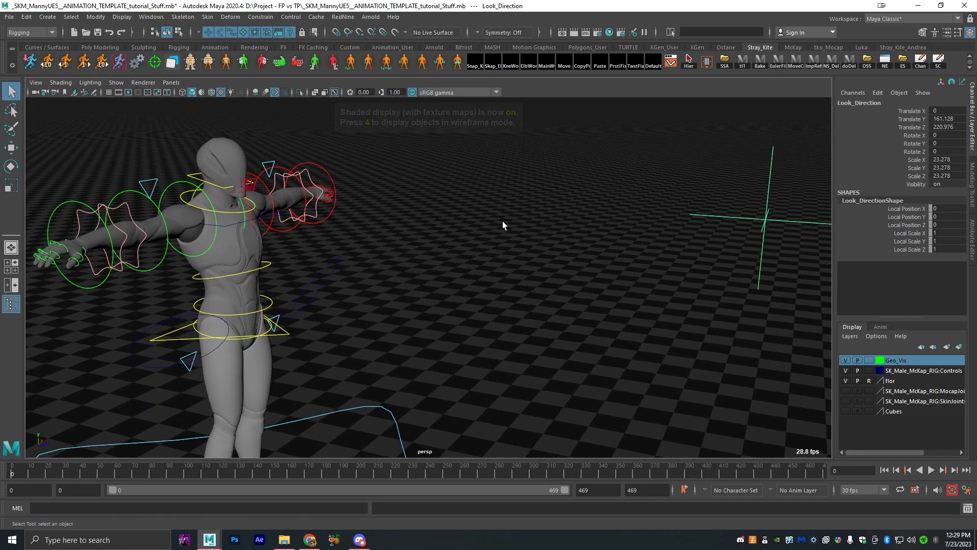
- Select the Look_Direction locator and the head FK control and choose the Aim constraint
{"action": "left_click_drag", "start_coordinate": [795, 152], "coordinate": [754, 185]}
{"action": "left_click", "coordinate": [224, 192]}
{"action": "left_click", "coordinate": [258, 19]}
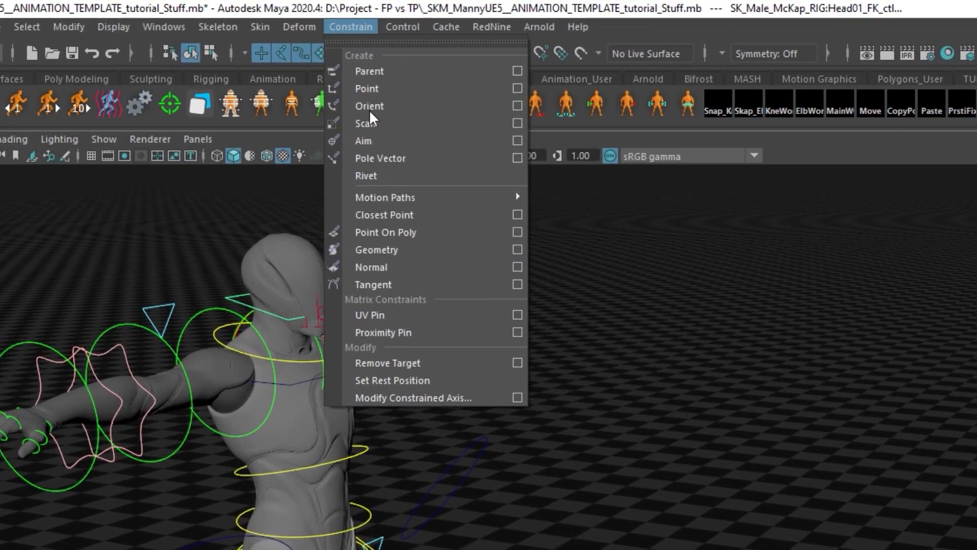
{"action": "left_click", "coordinate": [373, 142]}
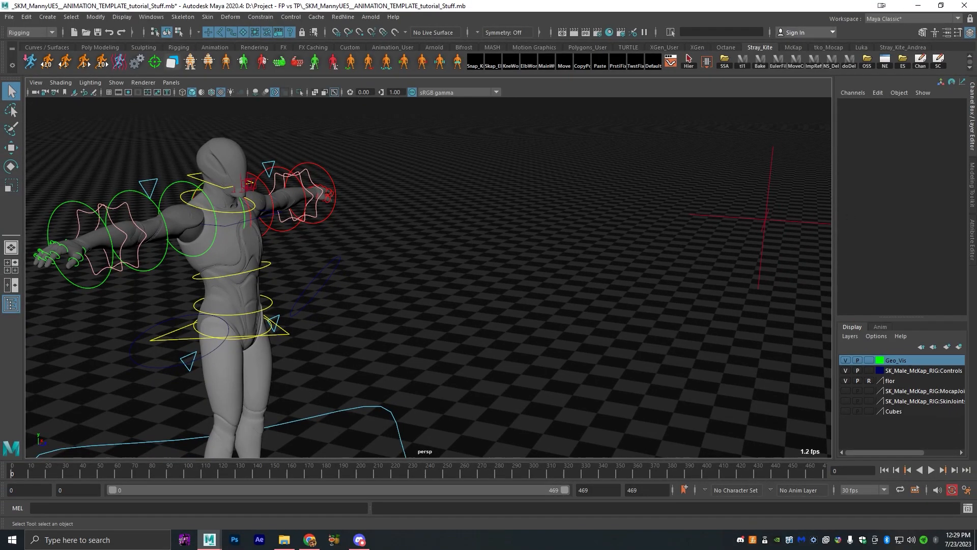
- Select Head01_FK_drv_aimConstraint1 in the Outliner and set its Look Direction W0 weight to 1
{"action": "left_click_drag", "start_coordinate": [976, 108], "coordinate": [504, 102]}
{"action": "left_click", "coordinate": [503, 210]}
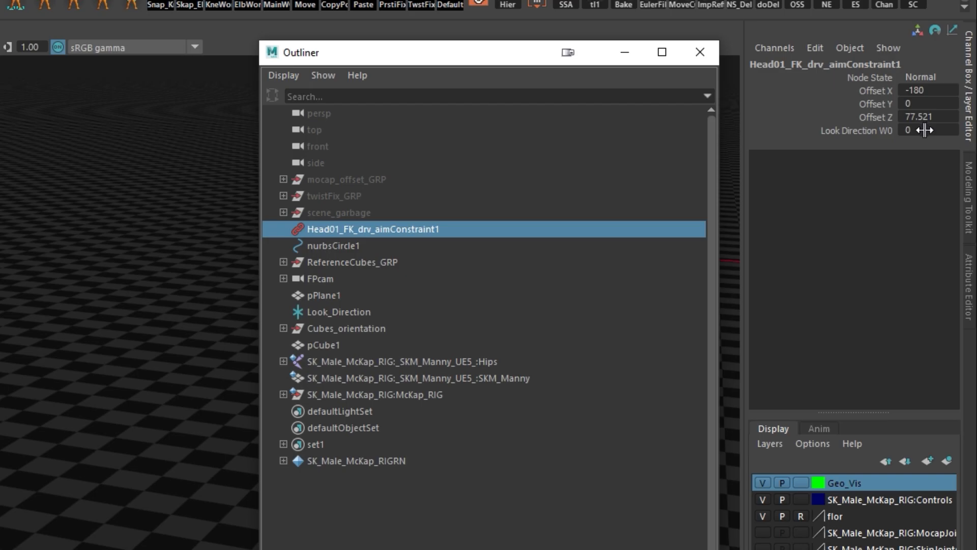
{"action": "left_click", "coordinate": [925, 131]}
{"action": "type", "text": "1"}
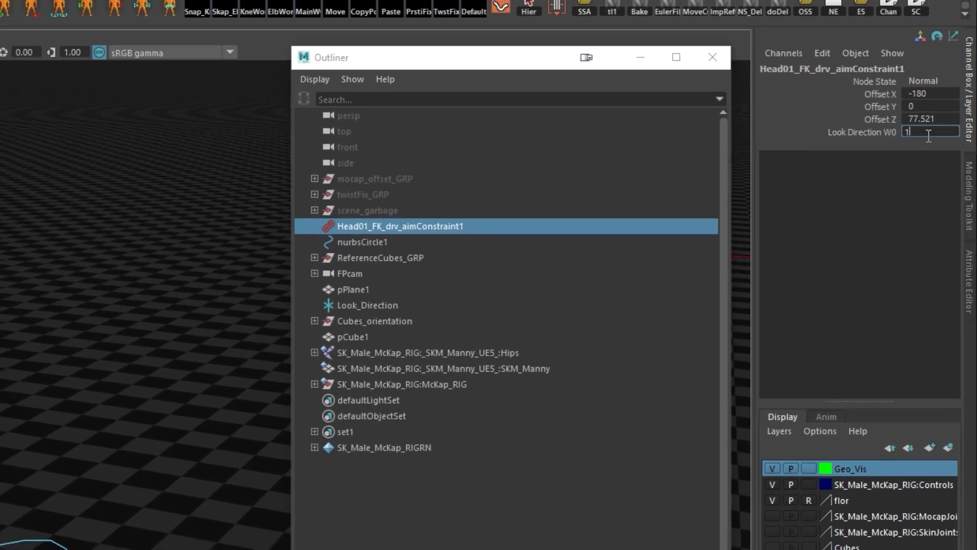
{"action": "key", "text": "Return"}
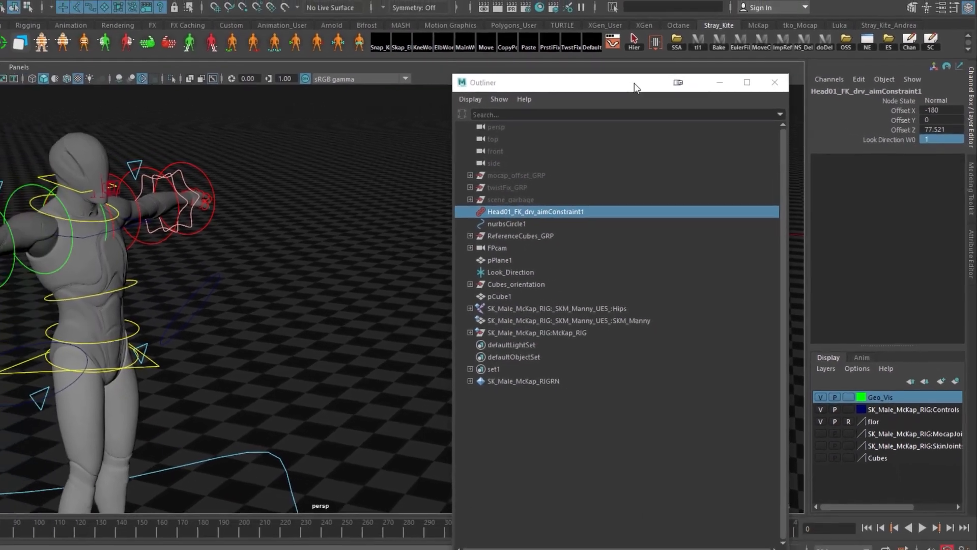
{"action": "left_click_drag", "start_coordinate": [634, 84], "coordinate": [976, 123]}
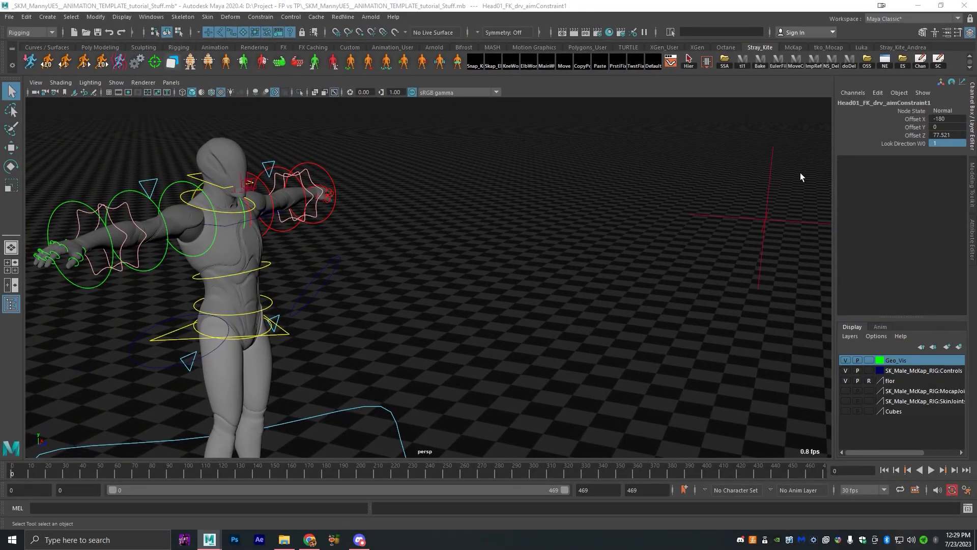
- Move the Look_Direction locator sideways along X to test how the head follows it
{"action": "left_click", "coordinate": [763, 188]}
{"action": "right_click_drag", "start_coordinate": [764, 187], "coordinate": [694, 192], "text": "alt"}
{"action": "left_click_drag", "start_coordinate": [694, 193], "coordinate": [525, 216], "text": "alt"}
{"action": "key", "text": "w"}
{"action": "left_click_drag", "start_coordinate": [508, 300], "coordinate": [377, 349]}
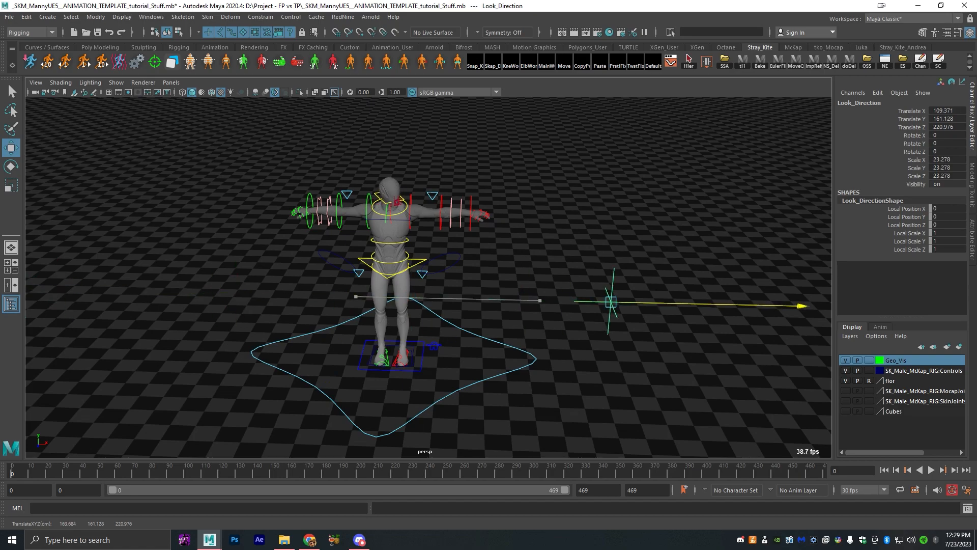
- Look through FPcam and test-move the Look_Direction locator sideways and vertically, undoing the last horizontal and vertical moves
{"action": "left_click", "coordinate": [172, 82]}
{"action": "mouse_move", "coordinate": [244, 93]}
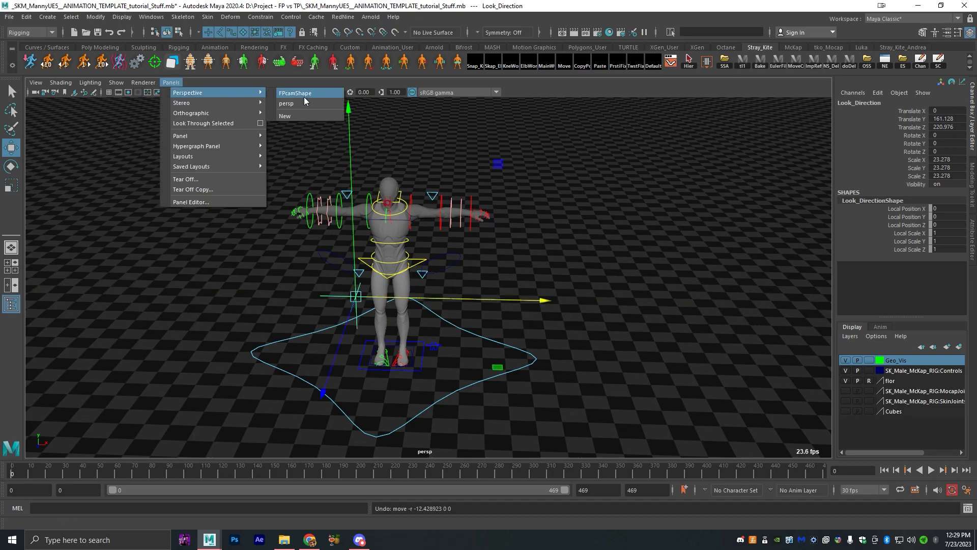
{"action": "left_click", "coordinate": [302, 93]}
{"action": "middle_click_drag", "start_coordinate": [596, 297], "coordinate": [436, 264]}
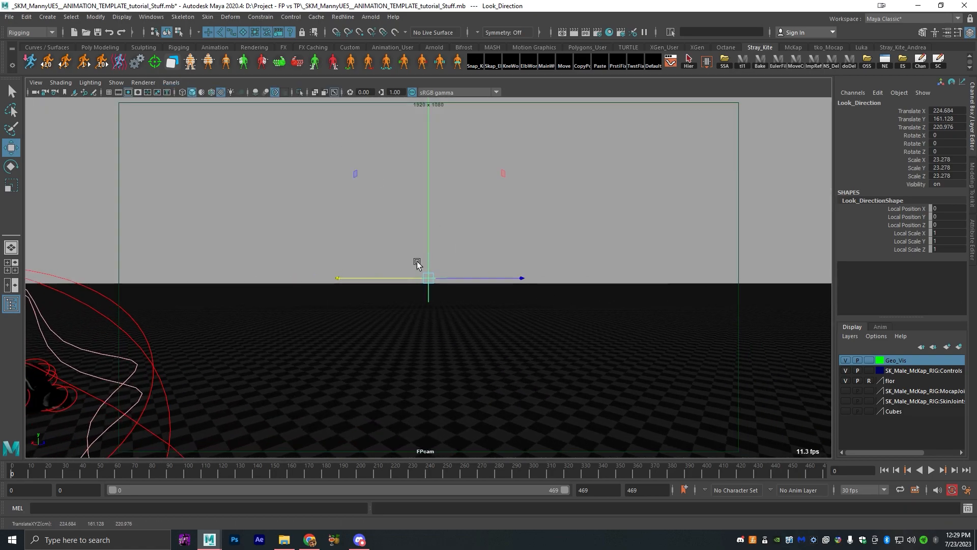
{"action": "left_click_drag", "start_coordinate": [381, 276], "coordinate": [364, 273]}
{"action": "key", "text": "ctrl+z"}
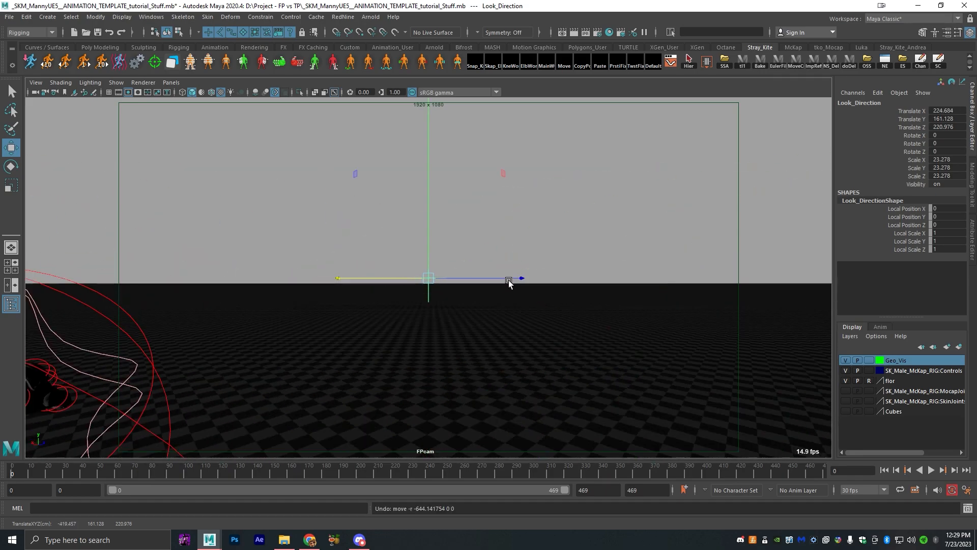
{"action": "left_click_drag", "start_coordinate": [428, 234], "coordinate": [428, 277]}
{"action": "key", "text": "ctrl+z"}
- Return to the single perspective view and undo the remaining test moves of the Look_Direction locator
{"action": "key", "text": "space"}
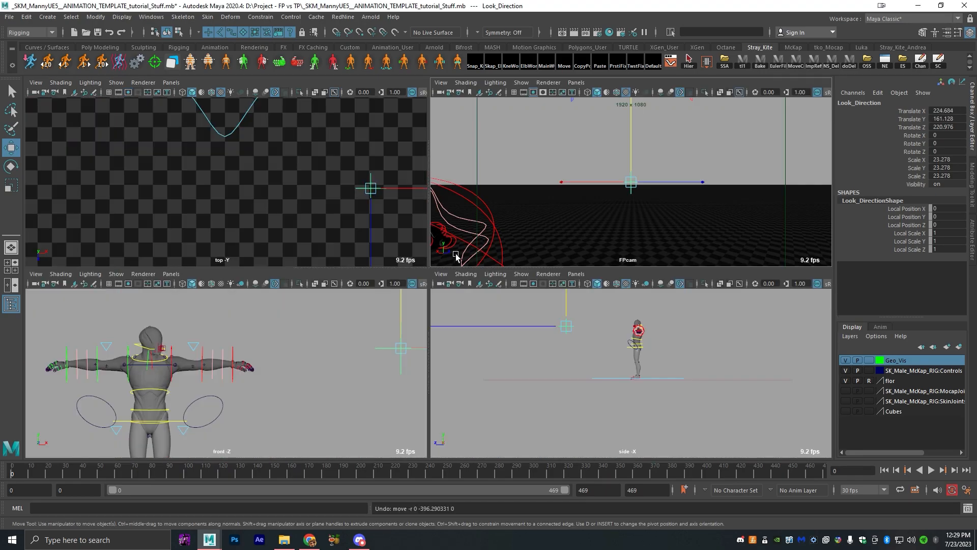
{"action": "key", "text": "space"}
{"action": "key", "text": "space"}
{"action": "key", "text": "space"}
{"action": "key", "text": "ctrl+z"}
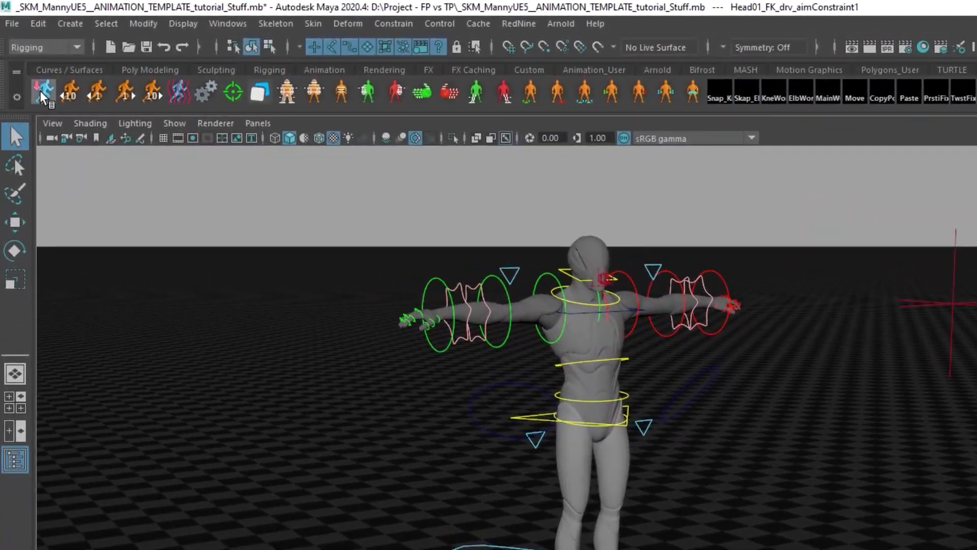
- Import Pistol_walk_aim-001.fbx from the Original FBX mocap\Done folder onto the rig
{"action": "left_click", "coordinate": [37, 77]}
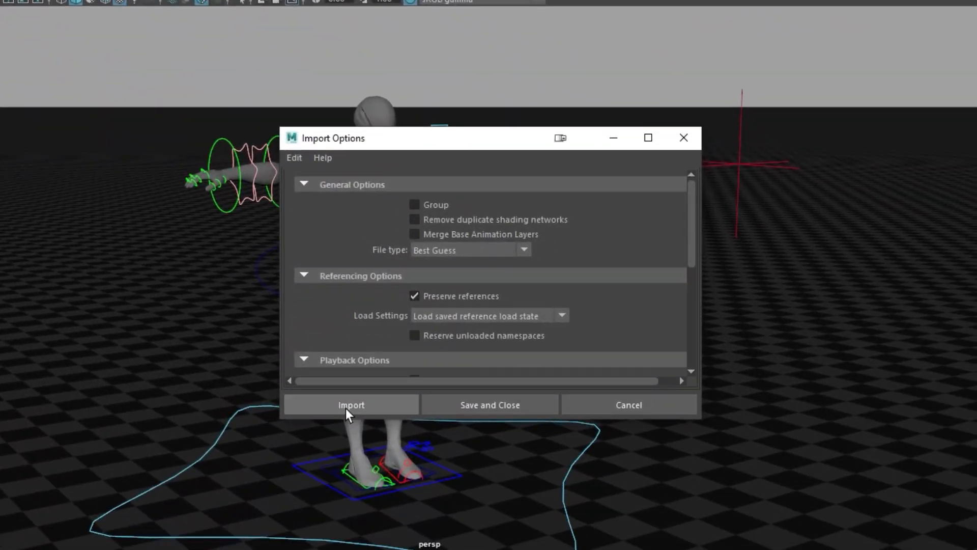
{"action": "left_click", "coordinate": [346, 408]}
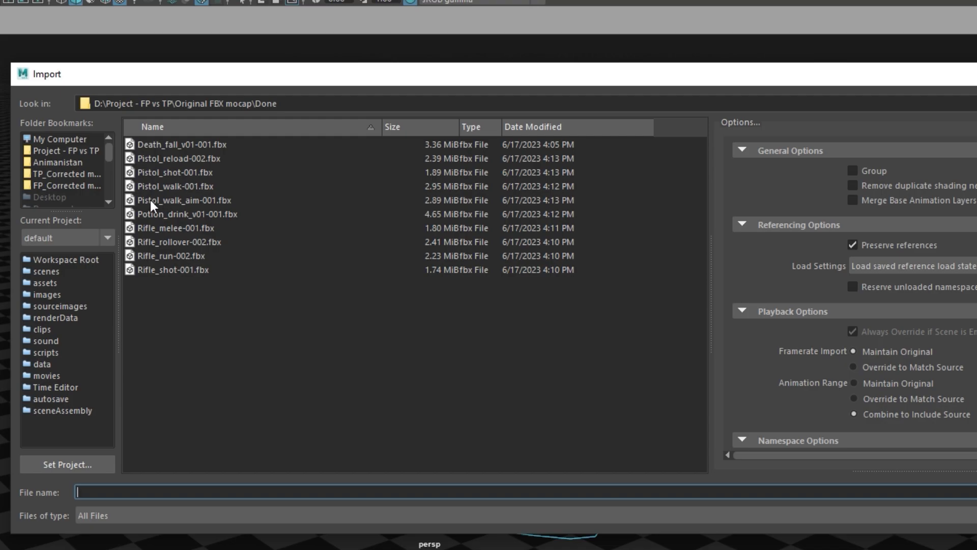
{"action": "left_click", "coordinate": [168, 200]}
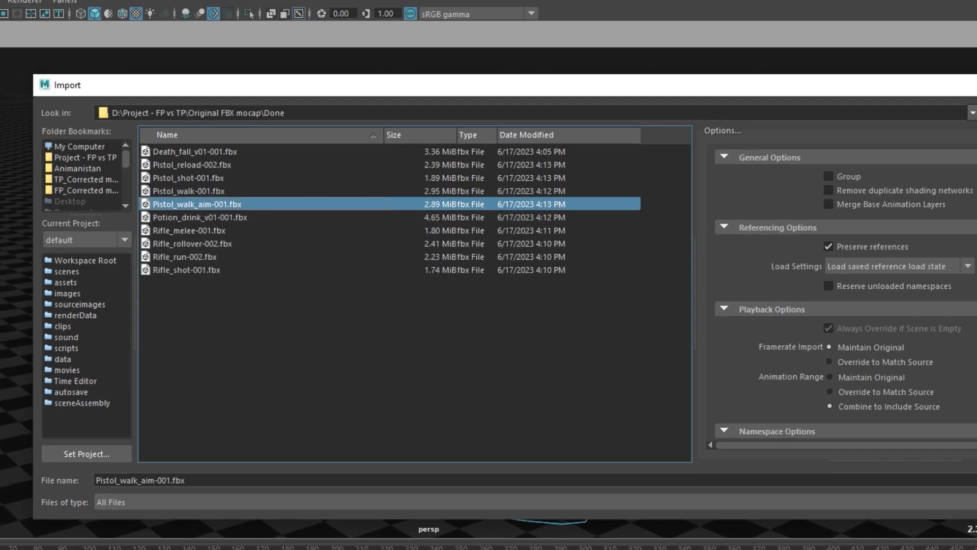
{"action": "left_click", "coordinate": [879, 419]}
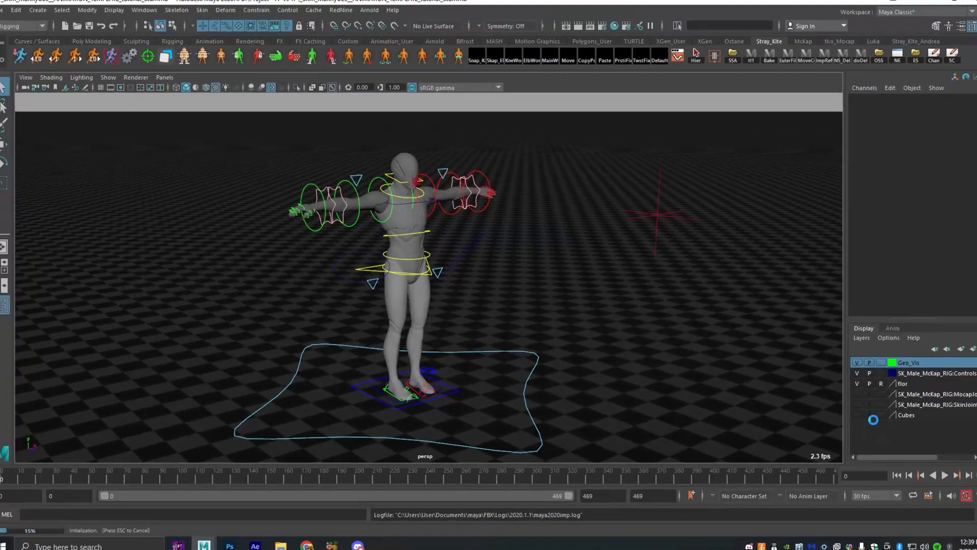
- Examine the imported pistol walk pose and its offset from the rig's root controls on the floor
{"action": "left_click_drag", "start_coordinate": [474, 410], "coordinate": [456, 327], "text": "alt"}
{"action": "key", "text": "alt+period"}
{"action": "scroll", "coordinate": [525, 398], "scroll_direction": "down", "scroll_amount": 4}
{"action": "scroll", "coordinate": [456, 328], "scroll_direction": "up", "scroll_amount": 3}
{"action": "middle_click_drag", "start_coordinate": [428, 260], "coordinate": [399, 327], "text": "alt"}
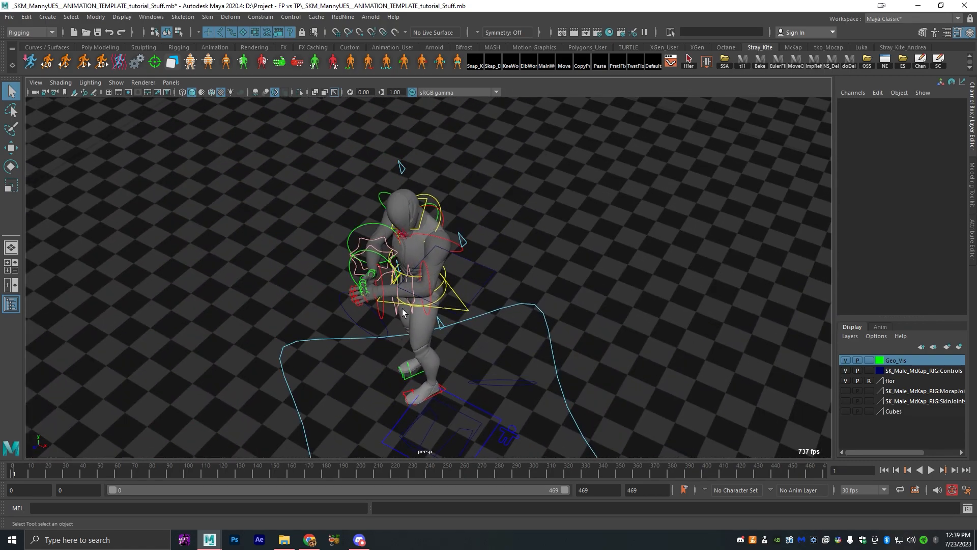
{"action": "left_click_drag", "start_coordinate": [436, 455], "coordinate": [450, 252], "text": "alt"}
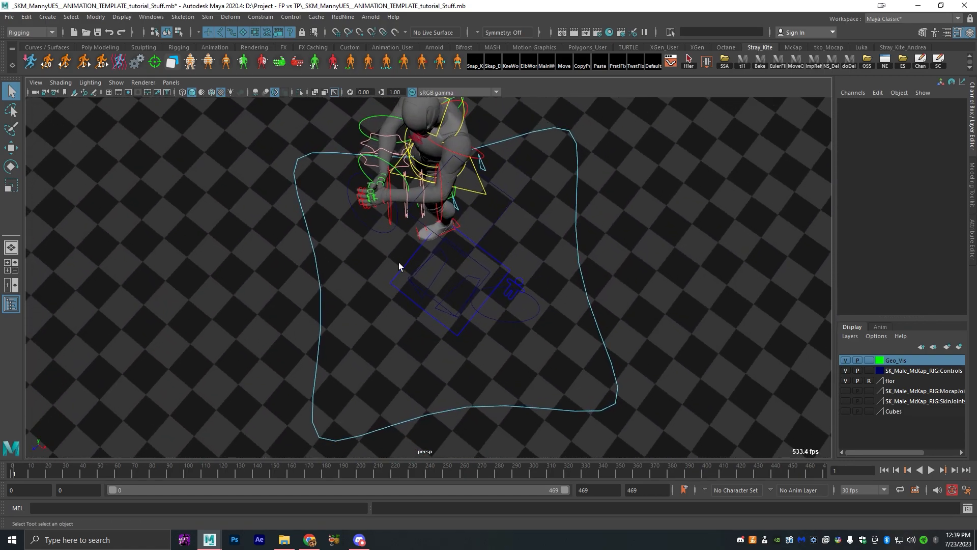
{"action": "left_click_drag", "start_coordinate": [513, 323], "coordinate": [463, 311], "text": "alt"}
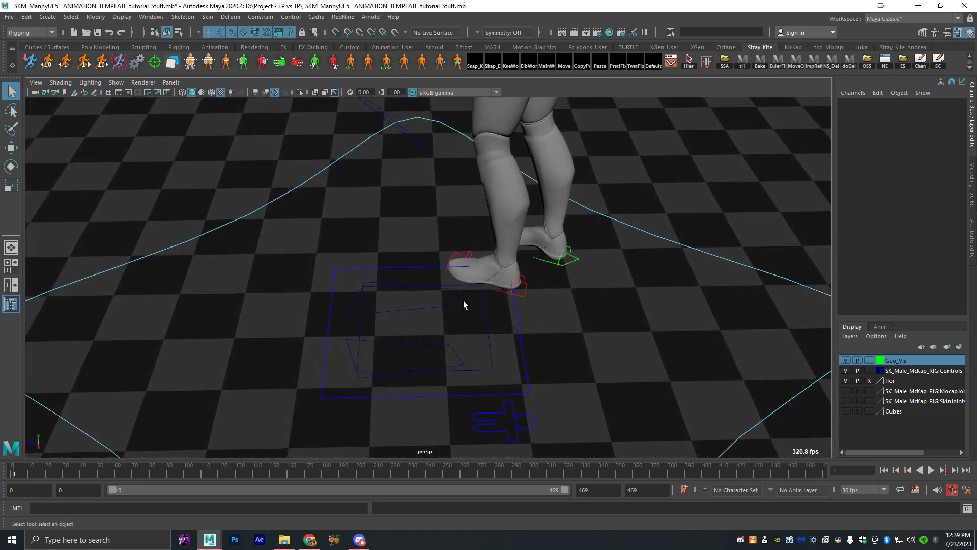
{"action": "left_click_drag", "start_coordinate": [389, 253], "coordinate": [443, 312], "text": "alt"}
- Select the floor control curve nurbsCircle1 with the Move tool and check its pivot against the rig's root, switching to the top view
{"action": "left_click", "coordinate": [419, 343]}
{"action": "left_click_drag", "start_coordinate": [419, 343], "coordinate": [624, 373], "text": "alt"}
{"action": "left_click", "coordinate": [533, 347]}
{"action": "left_click", "coordinate": [530, 350]}
{"action": "key", "text": "w"}
{"action": "middle_click_drag", "start_coordinate": [624, 373], "coordinate": [590, 376], "text": "shift"}
{"action": "middle_click_drag", "start_coordinate": [590, 375], "coordinate": [535, 336], "text": "alt"}
{"action": "scroll", "coordinate": [533, 338], "scroll_direction": "up", "scroll_amount": 5}
{"action": "left_click_drag", "start_coordinate": [532, 338], "coordinate": [524, 359], "text": "alt"}
{"action": "mouse_move", "coordinate": [566, 401]}
{"action": "middle_mouse_down"}
{"action": "mouse_move", "coordinate": [556, 401]}
{"action": "mouse_move", "coordinate": [564, 399]}
{"action": "middle_mouse_up"}
{"action": "right_click_drag", "start_coordinate": [564, 399], "coordinate": [372, 375], "text": "alt"}
{"action": "left_click_drag", "start_coordinate": [372, 375], "coordinate": [505, 377], "text": "alt"}
{"action": "scroll", "coordinate": [508, 393], "scroll_direction": "up", "scroll_amount": 4}
{"action": "key", "text": "space"}
{"action": "key", "text": "space"}
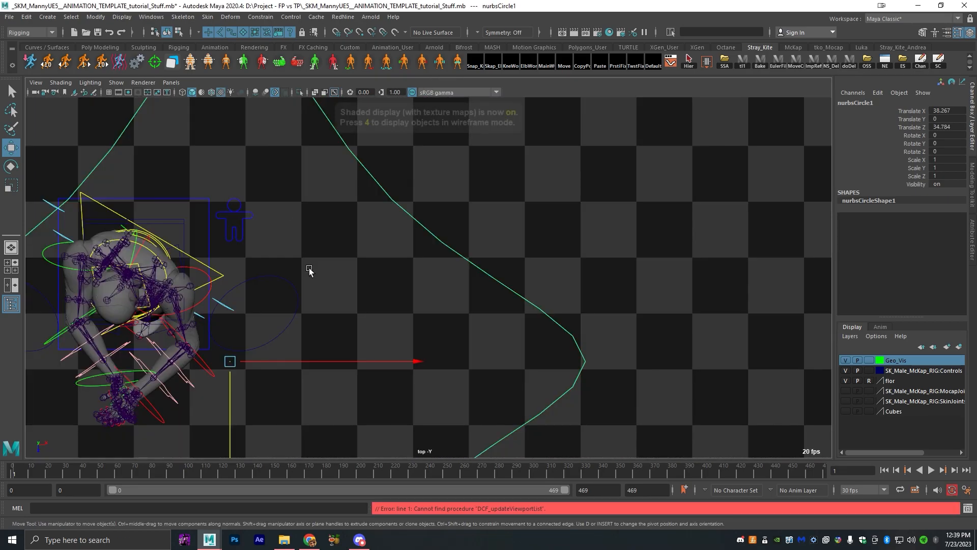
- Hide the joints in the textured top view and play the animation to check the walk direction
{"action": "scroll", "coordinate": [357, 395], "scroll_direction": "down", "scroll_amount": 6}
{"action": "key", "text": "6"}
{"action": "left_click", "coordinate": [116, 82]}
{"action": "left_click", "coordinate": [149, 249]}
{"action": "scroll", "coordinate": [346, 346], "scroll_direction": "down", "scroll_amount": 2}
{"action": "middle_click_drag", "start_coordinate": [322, 395], "coordinate": [394, 346], "text": "alt"}
{"action": "left_click_drag", "start_coordinate": [53, 469], "coordinate": [52, 469]}
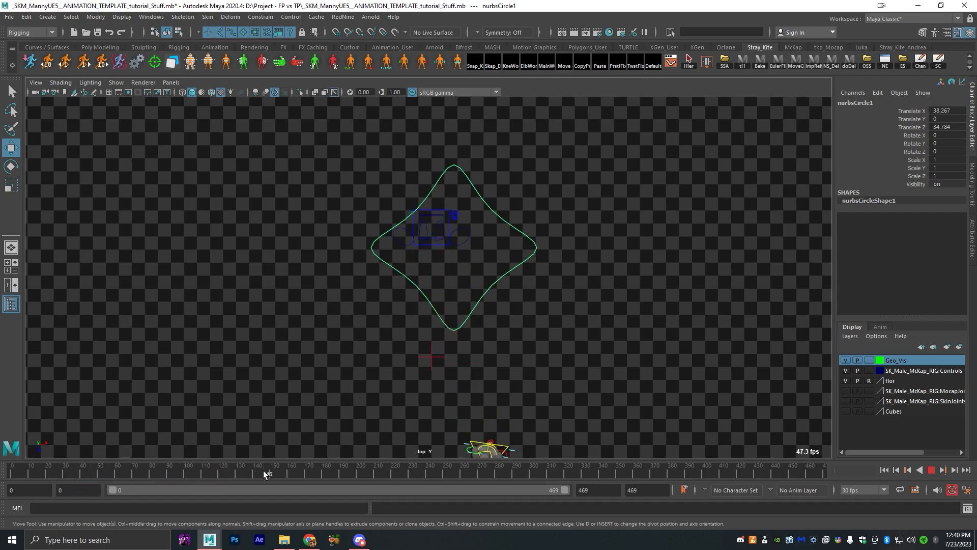
- Test-rotate the floor control curve nurbsCircle1 in the perspective view and undo the rotation
{"action": "key", "text": "space"}
{"action": "key", "text": "space"}
{"action": "left_click_drag", "start_coordinate": [563, 280], "coordinate": [434, 330], "text": "alt"}
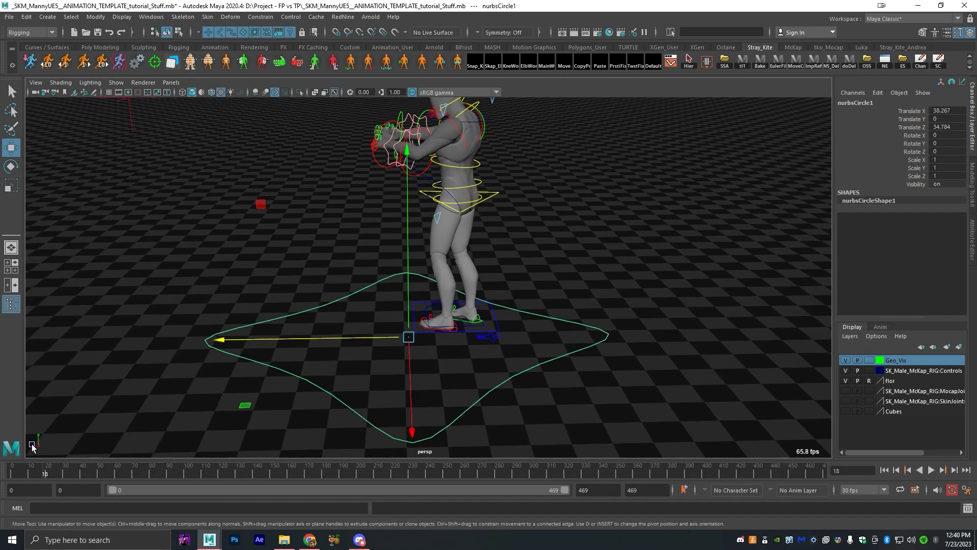
{"action": "key", "text": "space"}
{"action": "key", "text": "space"}
{"action": "left_click_drag", "start_coordinate": [288, 402], "coordinate": [326, 356], "text": "alt"}
{"action": "key", "text": "e"}
{"action": "key", "text": "ctrl+z"}
{"action": "middle_click_drag", "start_coordinate": [314, 294], "coordinate": [439, 310], "text": "alt"}
{"action": "right_click_drag", "start_coordinate": [439, 311], "coordinate": [516, 325], "text": "alt"}
{"action": "left_click_drag", "start_coordinate": [516, 325], "coordinate": [466, 257], "text": "alt"}
{"action": "key", "text": "q"}
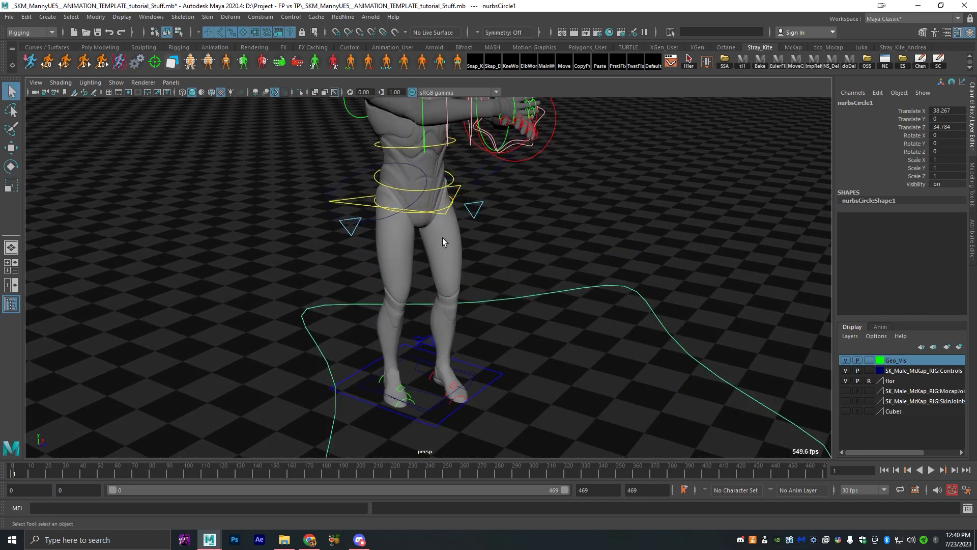
- Create a locator at the origin, scale it to 17.836, and parent-constrain the nurbsCircle1 floor control to it
{"action": "left_click", "coordinate": [48, 17]}
{"action": "left_click", "coordinate": [82, 165]}
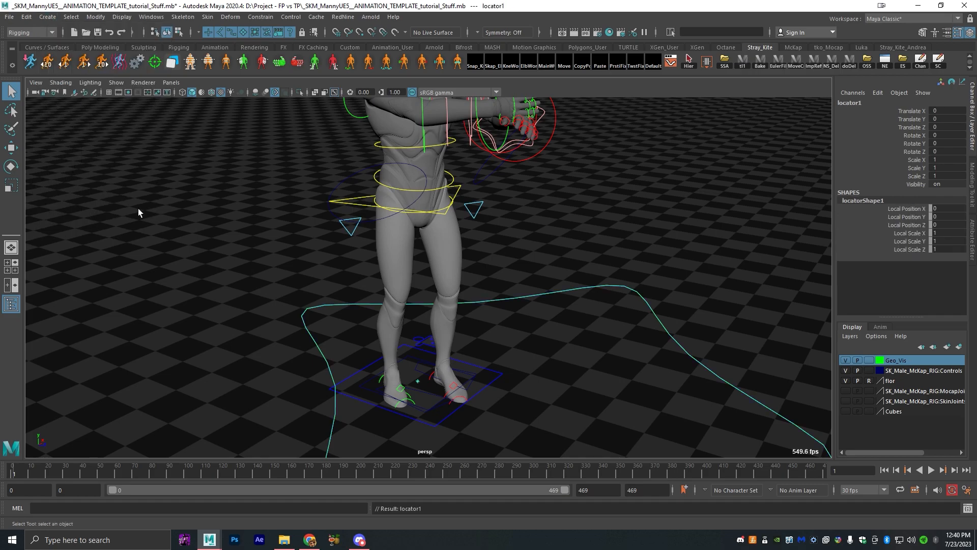
{"action": "left_click", "coordinate": [535, 296]}
{"action": "left_click", "coordinate": [254, 16]}
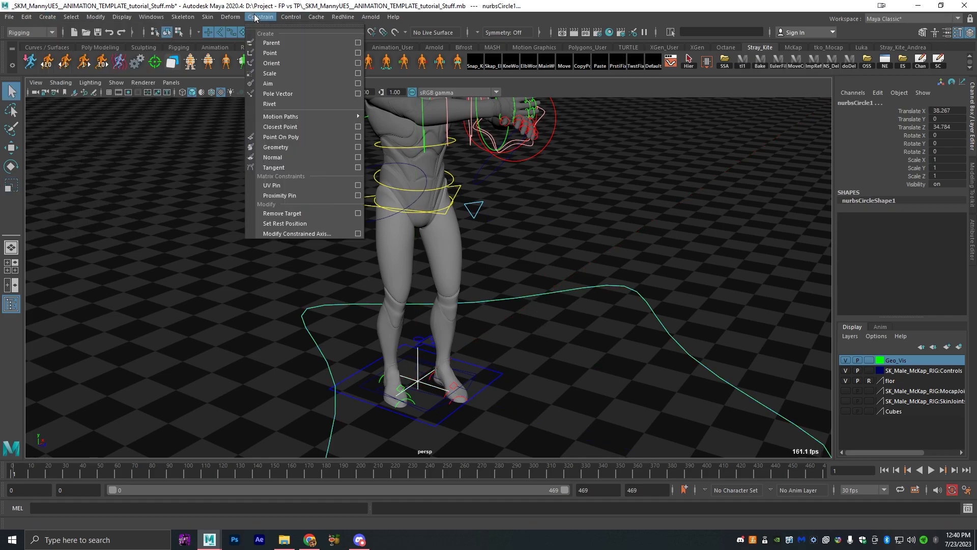
{"action": "left_click", "coordinate": [270, 42]}
- Test-rotate the origin locator to see how the character turns with it, and undo the rotations
{"action": "left_click", "coordinate": [419, 380]}
{"action": "scroll", "coordinate": [423, 382], "scroll_direction": "down", "scroll_amount": 6}
{"action": "key", "text": "e"}
{"action": "left_click_drag", "start_coordinate": [423, 383], "coordinate": [389, 443], "text": "alt"}
{"action": "key", "text": "ctrl+z"}
{"action": "key", "text": "ctrl+z"}
{"action": "key", "text": "ctrl+z"}
{"action": "key", "text": "ctrl+z"}
- In the top view, rotate the origin locator to -13.945 in Y to straighten the walk, checking it with playback
{"action": "key", "text": "space"}
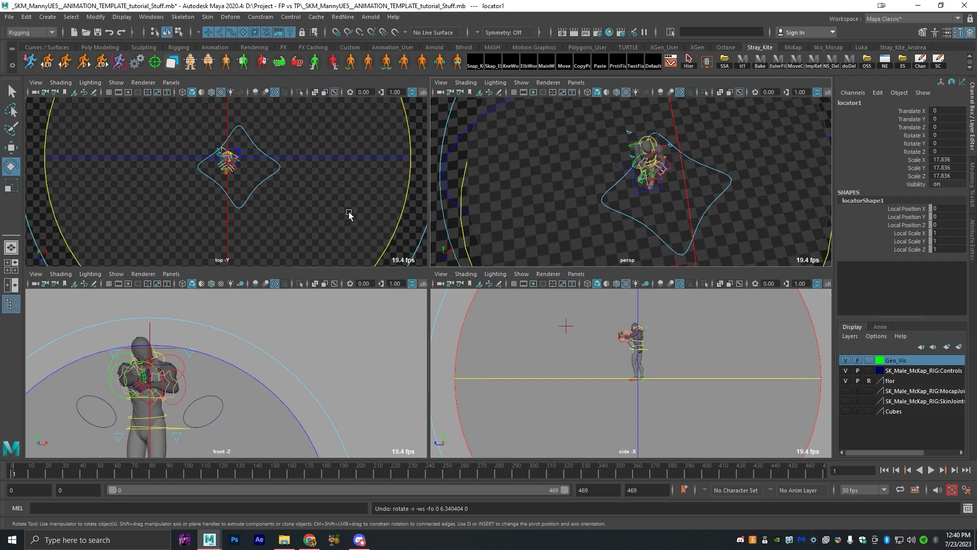
{"action": "key", "text": "space"}
{"action": "key", "text": "alt+v"}
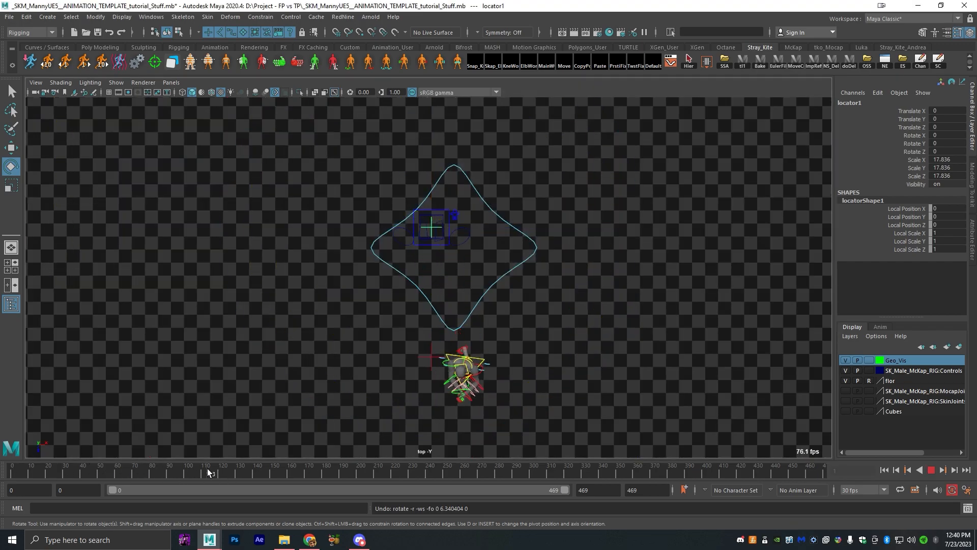
{"action": "key", "text": "alt+v"}
{"action": "left_click_drag", "start_coordinate": [500, 350], "coordinate": [487, 358]}
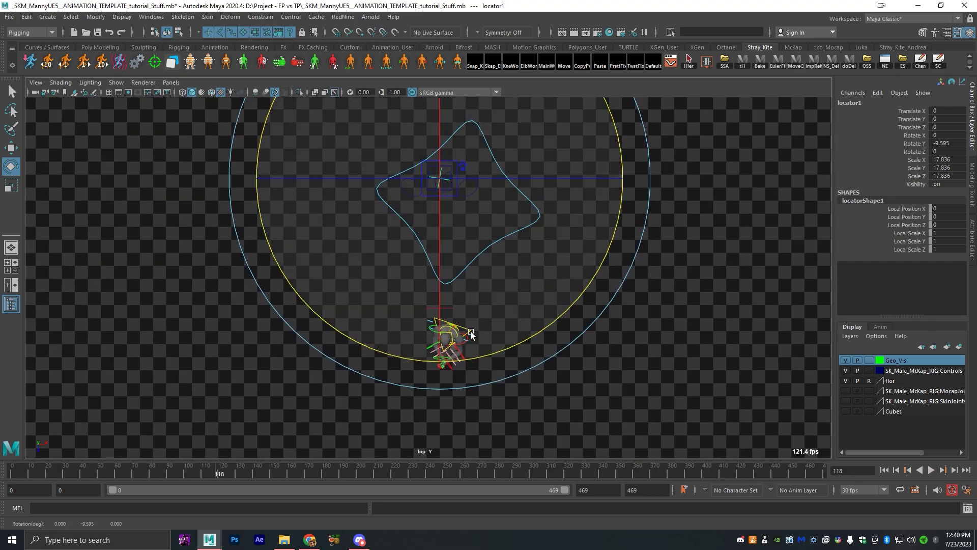
{"action": "key", "text": "alt+v"}
- Rewind the animation, return to the perspective view, and set the playback range to start at frame 1
{"action": "left_click_drag", "start_coordinate": [246, 461], "coordinate": [10, 459]}
{"action": "middle_click_drag", "start_coordinate": [414, 282], "coordinate": [431, 387], "text": "alt"}
{"action": "right_click_drag", "start_coordinate": [431, 388], "coordinate": [541, 356], "text": "alt"}
{"action": "key", "text": "f"}
{"action": "left_click_drag", "start_coordinate": [356, 316], "coordinate": [504, 333], "text": "alt"}
{"action": "right_click_drag", "start_coordinate": [509, 336], "coordinate": [475, 357], "text": "alt"}
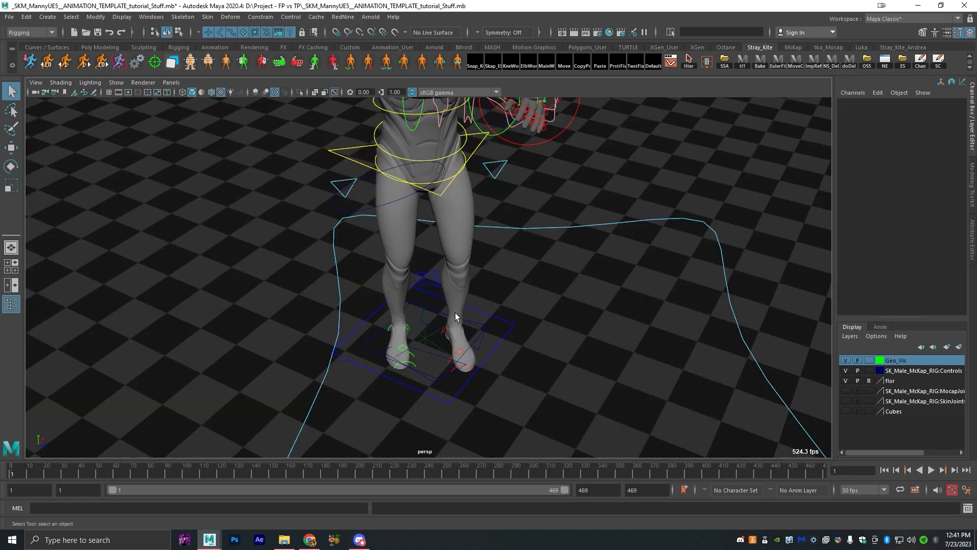
- Examine the character's opening aim pose and foot placement from several angles in the perspective view
{"action": "middle_click_drag", "start_coordinate": [456, 313], "coordinate": [524, 340], "text": "alt"}
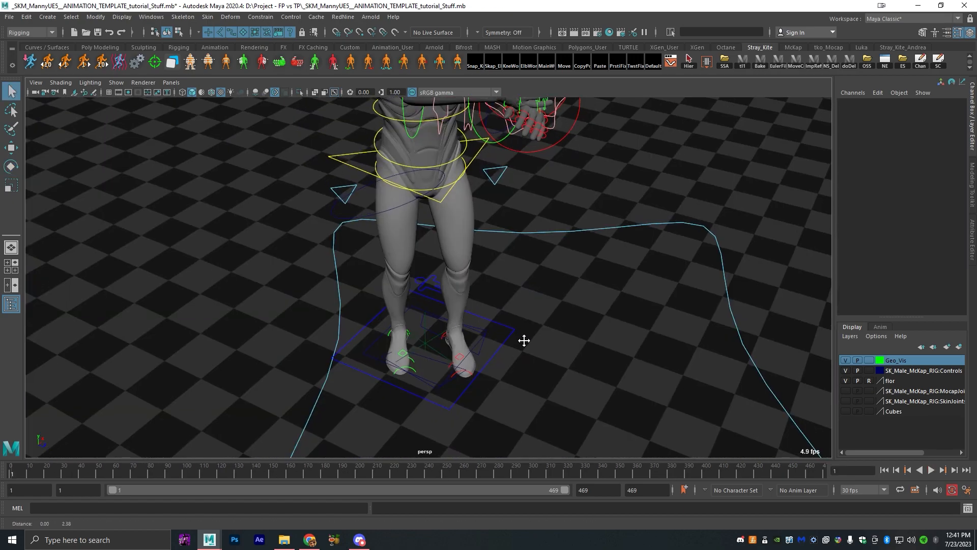
{"action": "right_click_drag", "start_coordinate": [436, 339], "coordinate": [402, 333], "text": "alt"}
{"action": "middle_click_drag", "start_coordinate": [521, 331], "coordinate": [530, 397], "text": "alt"}
{"action": "left_click_drag", "start_coordinate": [494, 428], "coordinate": [526, 400], "text": "alt"}
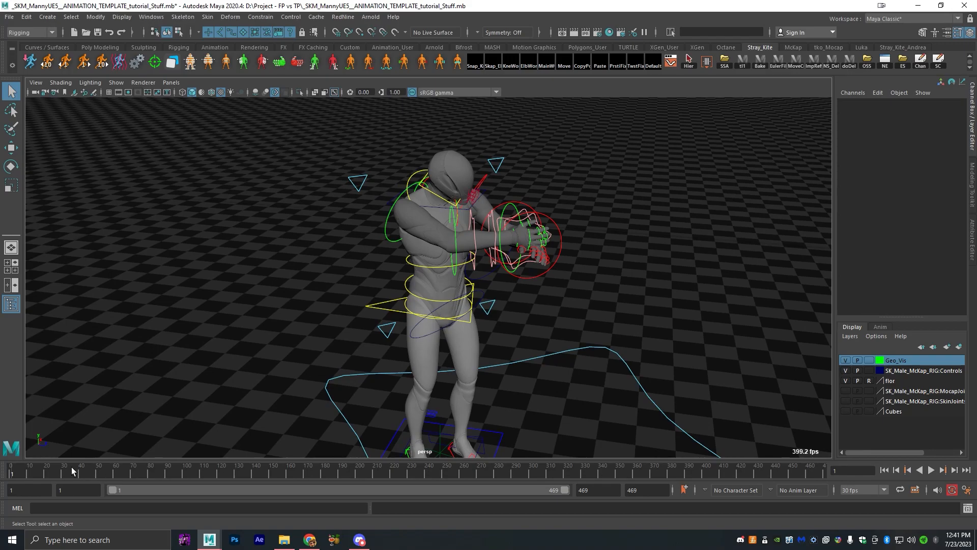
{"action": "right_click_drag", "start_coordinate": [548, 343], "coordinate": [501, 342], "text": "alt"}
{"action": "middle_click_drag", "start_coordinate": [570, 338], "coordinate": [583, 351], "text": "alt"}
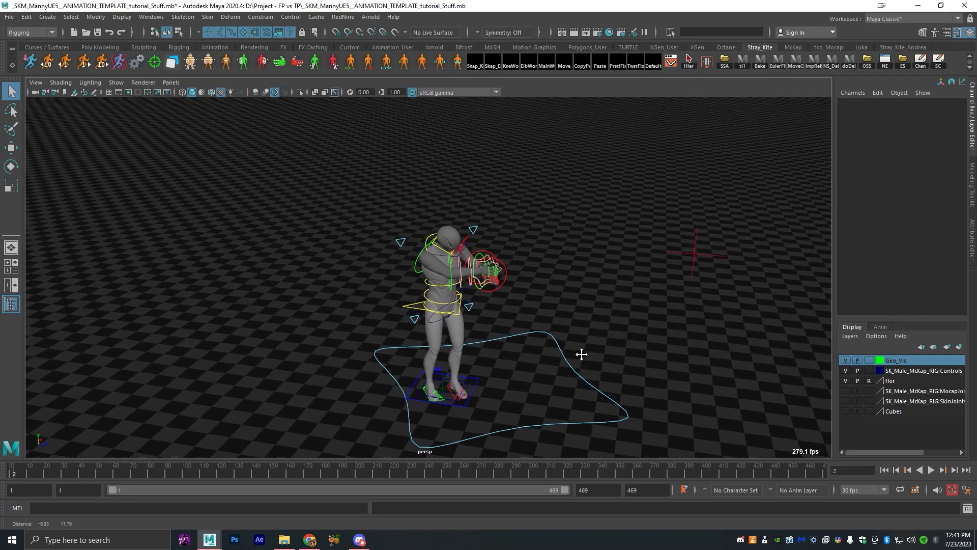
{"action": "left_click_drag", "start_coordinate": [583, 351], "coordinate": [631, 325], "text": "alt"}
{"action": "right_click_drag", "start_coordinate": [631, 338], "coordinate": [677, 347], "text": "alt"}
{"action": "middle_click_drag", "start_coordinate": [677, 347], "coordinate": [611, 312], "text": "alt"}
{"action": "left_click_drag", "start_coordinate": [611, 311], "coordinate": [669, 364], "text": "alt"}
{"action": "middle_click_drag", "start_coordinate": [673, 366], "coordinate": [674, 381], "text": "alt"}
{"action": "left_click_drag", "start_coordinate": [674, 380], "coordinate": [618, 388], "text": "alt"}
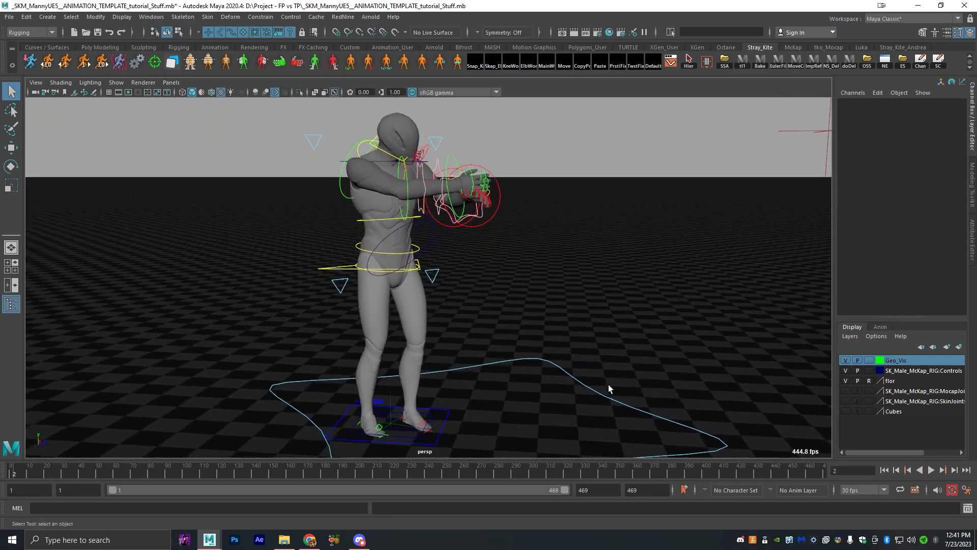
{"action": "right_click_drag", "start_coordinate": [525, 369], "coordinate": [483, 368], "text": "alt"}
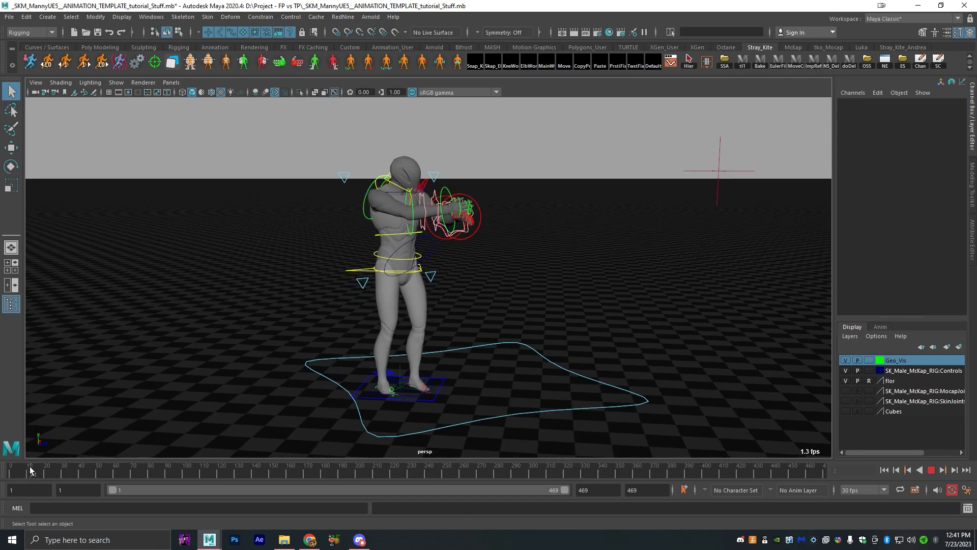
- Find a step pose in the walk suitable as the loop start and set the playback start to frame 102
{"action": "left_click_drag", "start_coordinate": [51, 465], "coordinate": [182, 466]}
{"action": "middle_click_drag", "start_coordinate": [534, 406], "coordinate": [343, 344], "text": "alt"}
{"action": "right_click_drag", "start_coordinate": [344, 344], "coordinate": [504, 342], "text": "alt"}
{"action": "middle_click_drag", "start_coordinate": [503, 343], "coordinate": [474, 338], "text": "alt"}
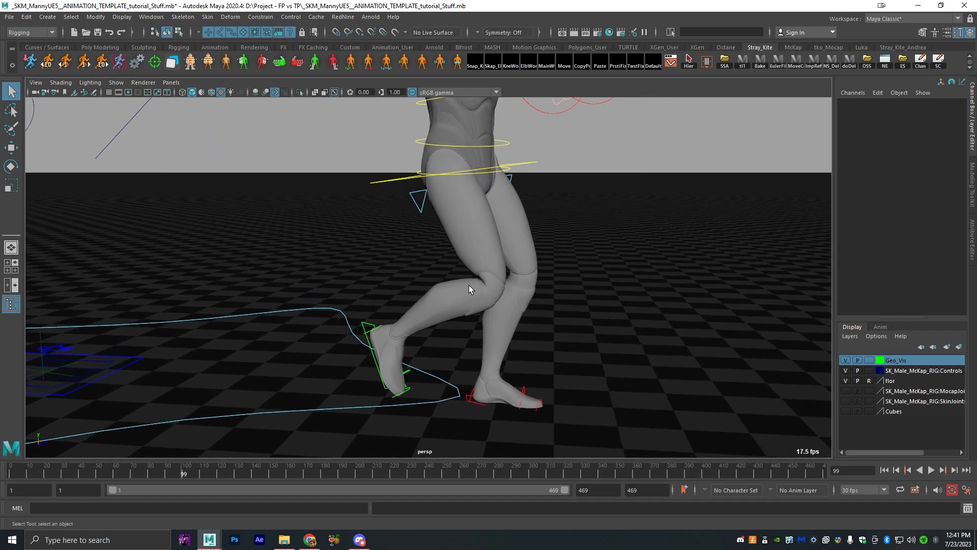
{"action": "key", "text": "alt+v"}
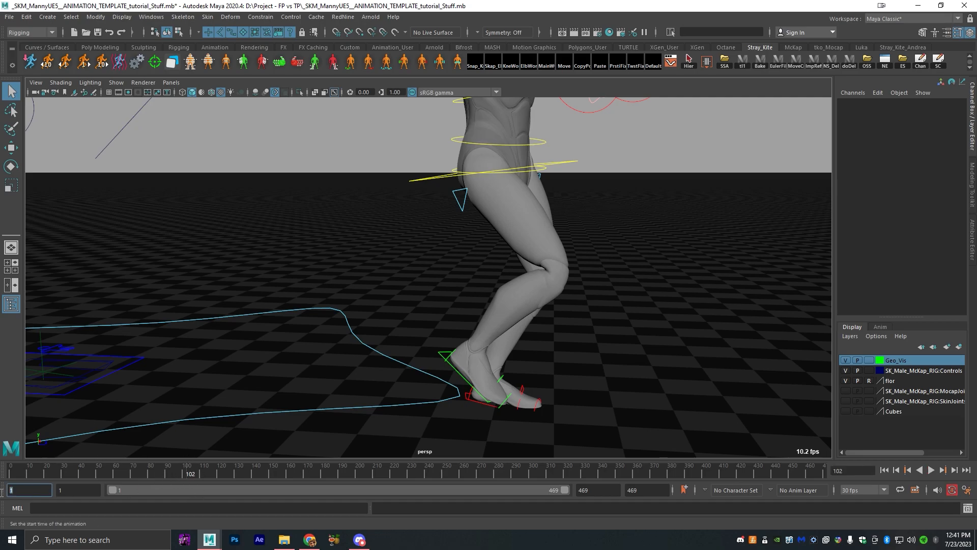
{"action": "scroll", "coordinate": [148, 383], "scroll_direction": "down", "scroll_amount": 6}
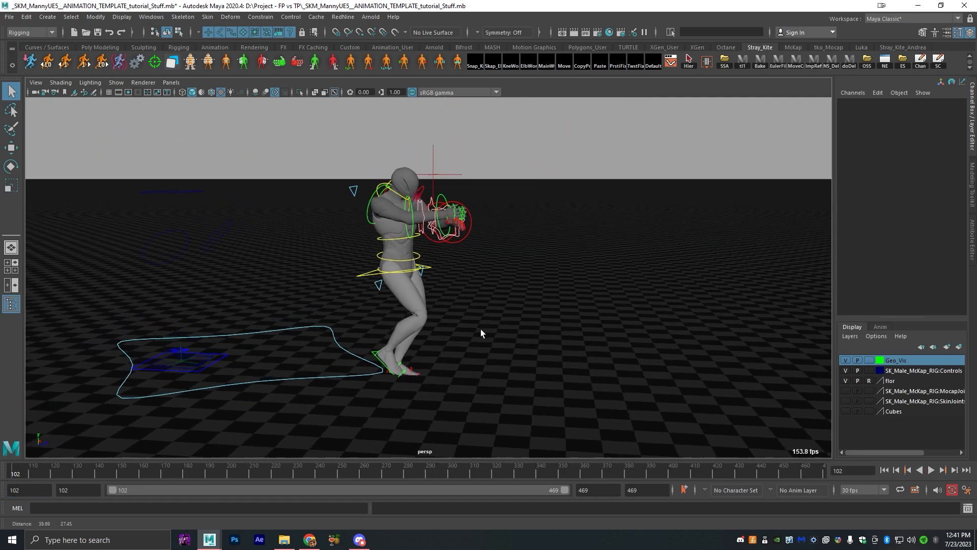
- Find the matching step pose further into the walk and set the playback end to frame 132
{"action": "left_click_drag", "start_coordinate": [21, 472], "coordinate": [78, 469]}
{"action": "middle_click_drag", "start_coordinate": [572, 378], "coordinate": [433, 332], "text": "alt"}
{"action": "right_click_drag", "start_coordinate": [433, 332], "coordinate": [546, 364], "text": "alt"}
{"action": "left_click_drag", "start_coordinate": [546, 364], "coordinate": [547, 364], "text": "alt"}
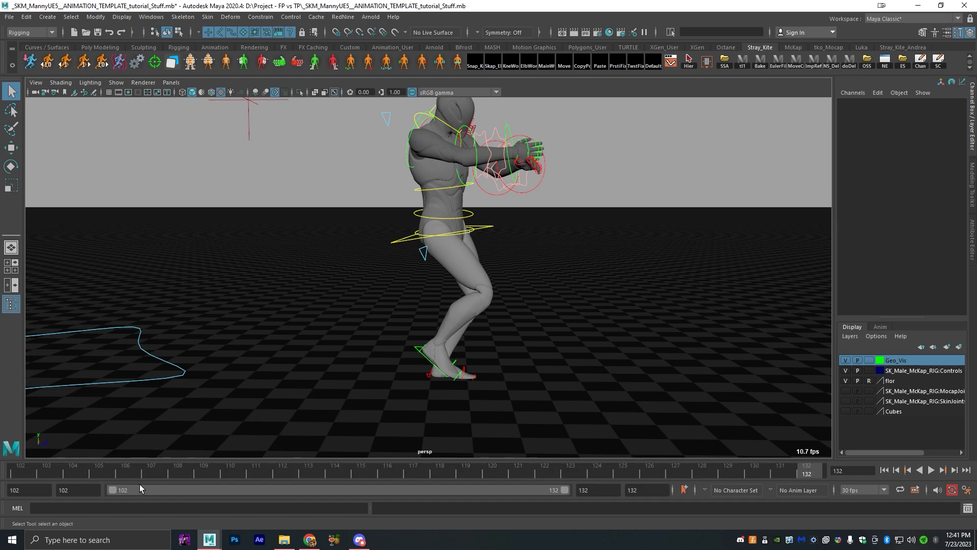
- Play the trimmed walk cycle from frame 102 to check how it loops
{"action": "left_click_drag", "start_coordinate": [107, 473], "coordinate": [20, 469]}
{"action": "middle_click_drag", "start_coordinate": [346, 303], "coordinate": [488, 362], "text": "alt"}
{"action": "right_click_drag", "start_coordinate": [487, 361], "coordinate": [471, 362], "text": "alt"}
{"action": "key", "text": "alt+v"}
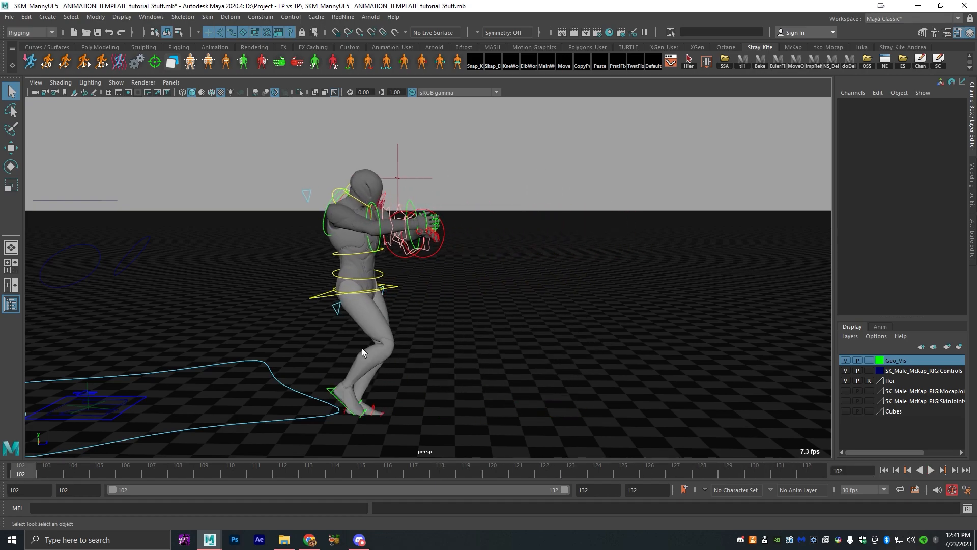
- Move the locator to X 4.3 and Z -190.232 so the character starts over the rig's root controls
{"action": "right_click_drag", "start_coordinate": [436, 344], "coordinate": [370, 387], "text": "alt"}
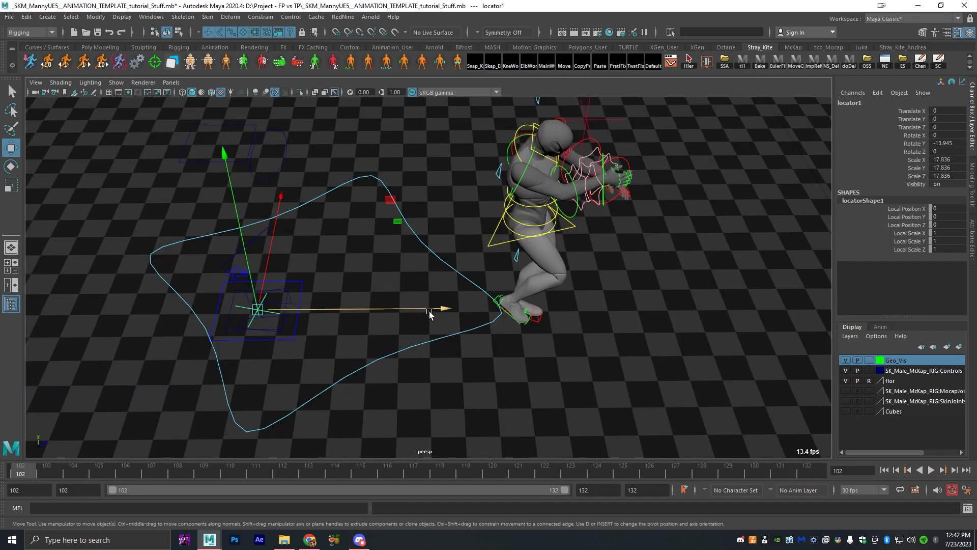
{"action": "left_click_drag", "start_coordinate": [369, 309], "coordinate": [191, 308]}
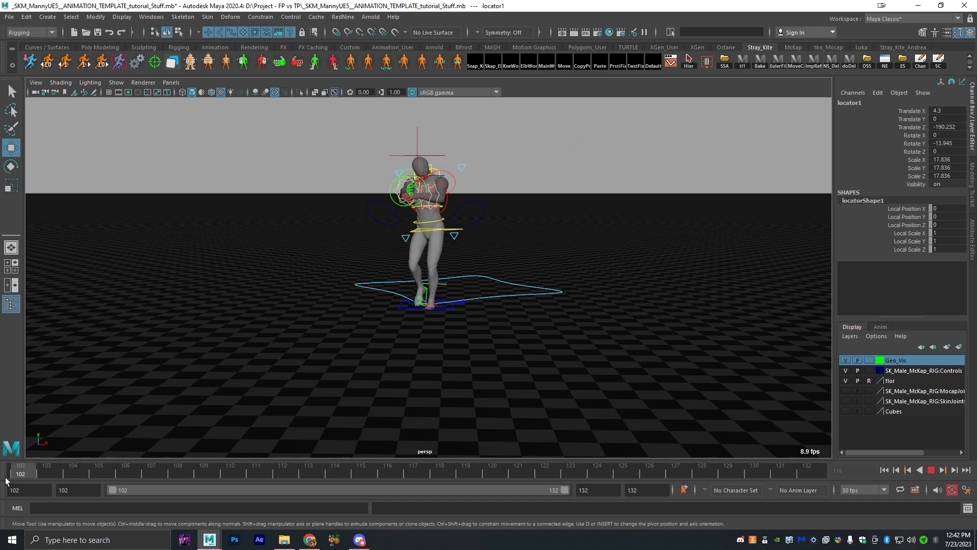
{"action": "key", "text": "q"}
{"action": "scroll", "coordinate": [603, 229], "scroll_direction": "up", "scroll_amount": 5}
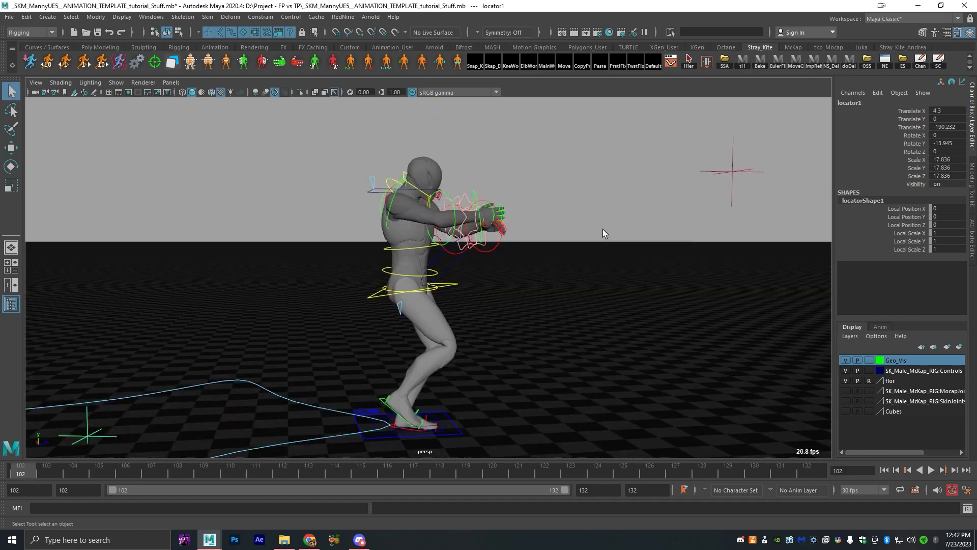
{"action": "left_click", "coordinate": [587, 263]}
- Scrub the walk between frames 102 and 132 to compare the start and end poses
{"action": "left_click_drag", "start_coordinate": [527, 241], "coordinate": [495, 282], "text": "alt"}
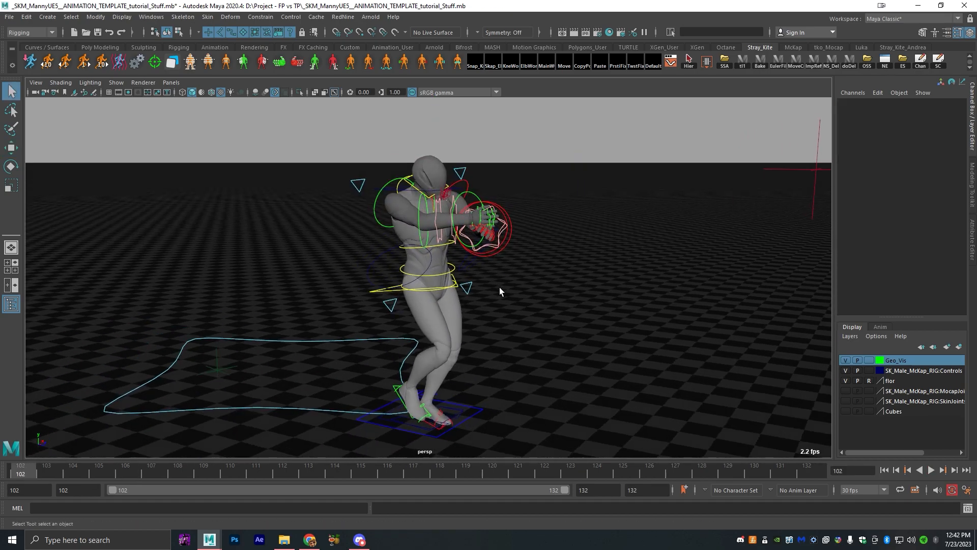
{"action": "scroll", "coordinate": [530, 315], "scroll_direction": "up", "scroll_amount": 2}
{"action": "middle_click_drag", "start_coordinate": [548, 387], "coordinate": [482, 358], "text": "alt"}
{"action": "scroll", "coordinate": [507, 402], "scroll_direction": "up", "scroll_amount": 2}
{"action": "scroll", "coordinate": [507, 397], "scroll_direction": "down", "scroll_amount": 2}
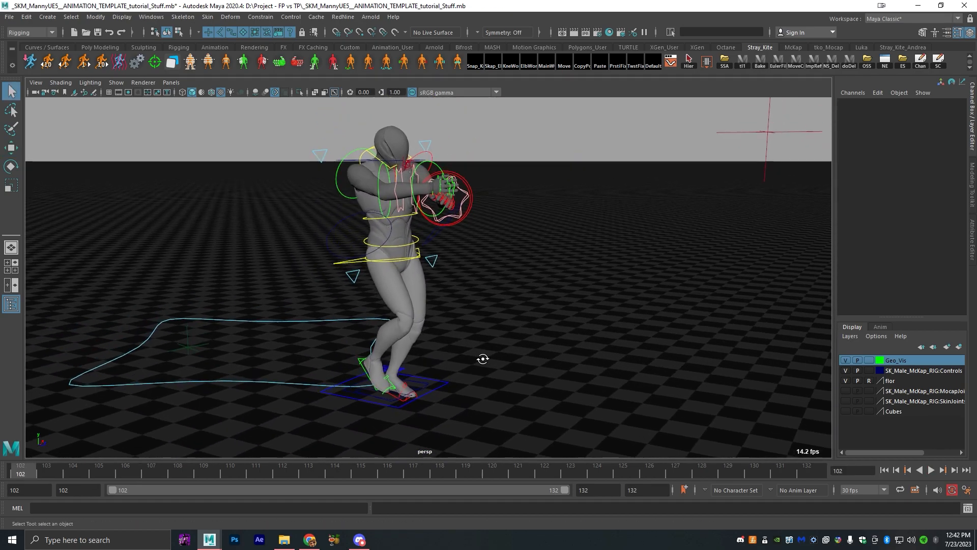
{"action": "left_click_drag", "start_coordinate": [482, 358], "coordinate": [503, 356], "text": "alt"}
{"action": "left_click_drag", "start_coordinate": [581, 468], "coordinate": [959, 482]}
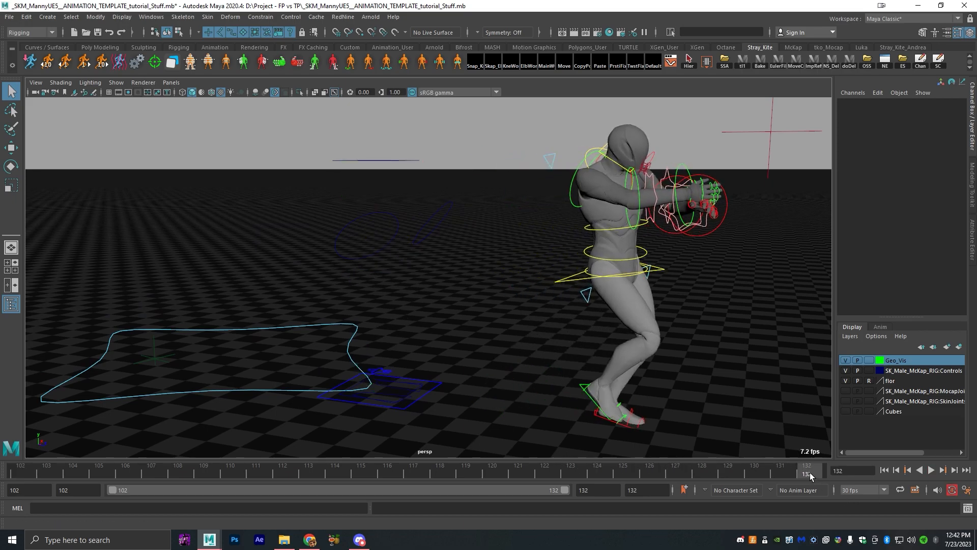
{"action": "left_click_drag", "start_coordinate": [811, 472], "coordinate": [19, 470]}
- Nudge the left ankle IK control on top of the mocap to about X -0.03, Y 0.293, Z 0.007
{"action": "middle_click_drag", "start_coordinate": [448, 403], "coordinate": [466, 336], "text": "alt"}
{"action": "scroll", "coordinate": [475, 383], "scroll_direction": "up", "scroll_amount": 4}
{"action": "left_click_drag", "start_coordinate": [475, 383], "coordinate": [448, 353], "text": "alt"}
{"action": "middle_click_drag", "start_coordinate": [447, 353], "coordinate": [455, 301], "text": "alt"}
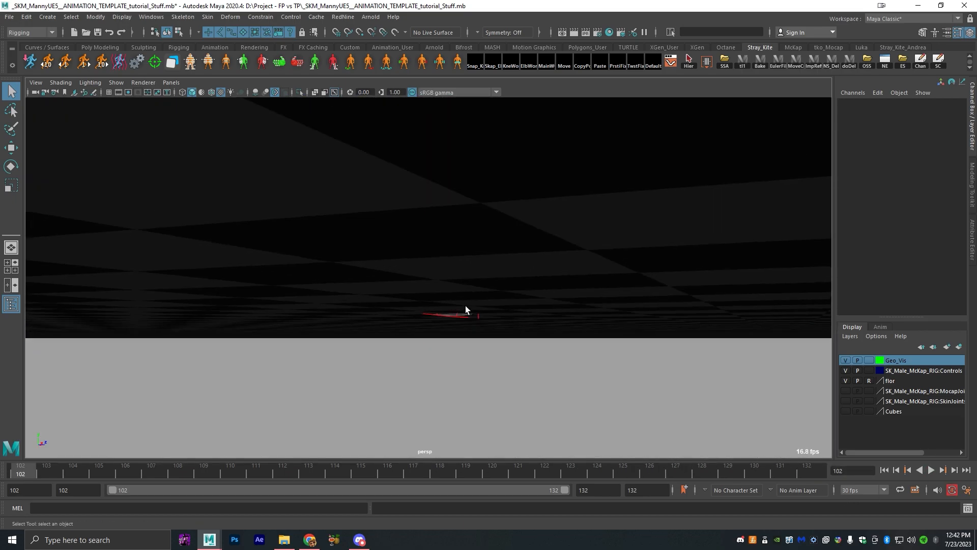
{"action": "left_click_drag", "start_coordinate": [455, 303], "coordinate": [500, 362], "text": "alt"}
{"action": "left_click", "coordinate": [490, 318]}
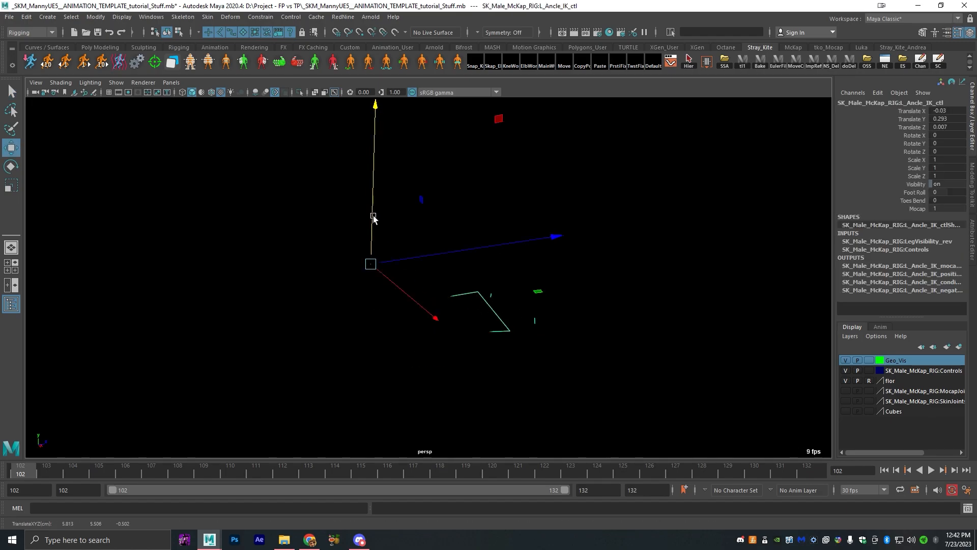
{"action": "left_click_drag", "start_coordinate": [373, 216], "coordinate": [526, 257], "text": "alt"}
{"action": "scroll", "coordinate": [526, 258], "scroll_direction": "down", "scroll_amount": 5}
{"action": "left_click_drag", "start_coordinate": [497, 216], "coordinate": [453, 219], "text": "alt"}
{"action": "middle_click_drag", "start_coordinate": [489, 209], "coordinate": [550, 346], "text": "alt"}
{"action": "scroll", "coordinate": [549, 346], "scroll_direction": "down", "scroll_amount": 3}
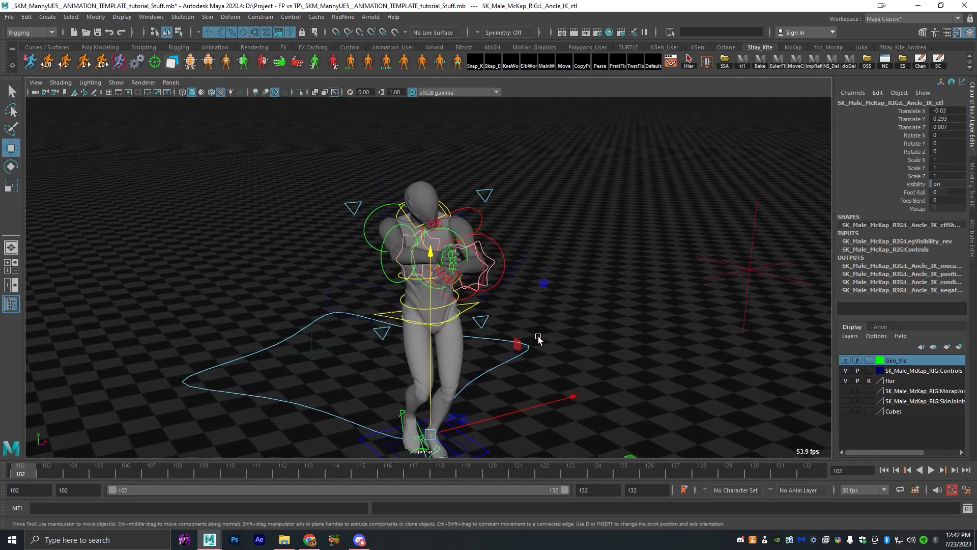
- Select the right arm's IK/FK switch control to check its setting
{"action": "left_click_drag", "start_coordinate": [548, 346], "coordinate": [525, 331], "text": "alt"}
{"action": "key", "text": "q"}
{"action": "left_click", "coordinate": [353, 203]}
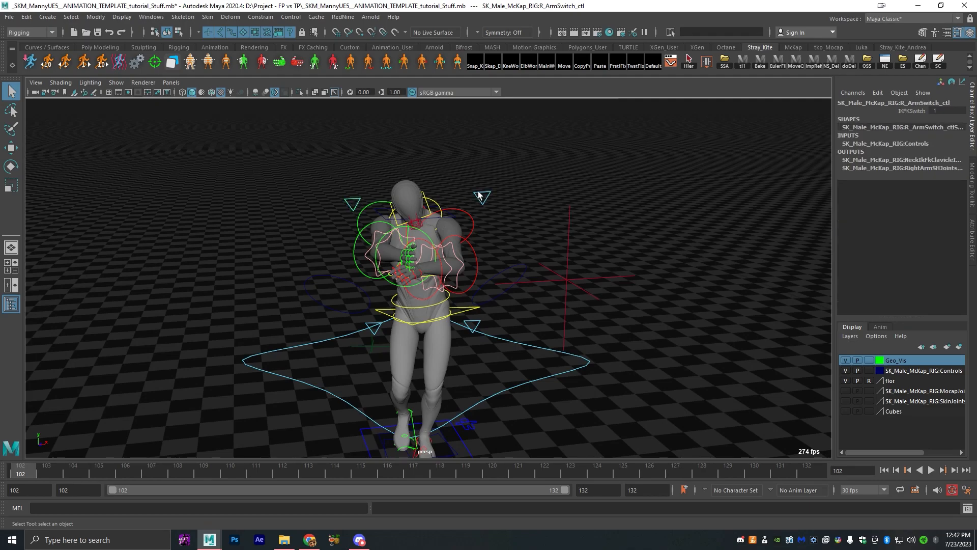
- Try offsetting the right wrist IK control to test moving the arm on top of the mocap
{"action": "scroll", "coordinate": [480, 273], "scroll_direction": "up", "scroll_amount": 5}
{"action": "key", "text": "q"}
{"action": "left_click", "coordinate": [351, 288]}
{"action": "scroll", "coordinate": [388, 310], "scroll_direction": "down", "scroll_amount": 7}
{"action": "left_click_drag", "start_coordinate": [389, 310], "coordinate": [611, 375], "text": "alt"}
{"action": "key", "text": "w"}
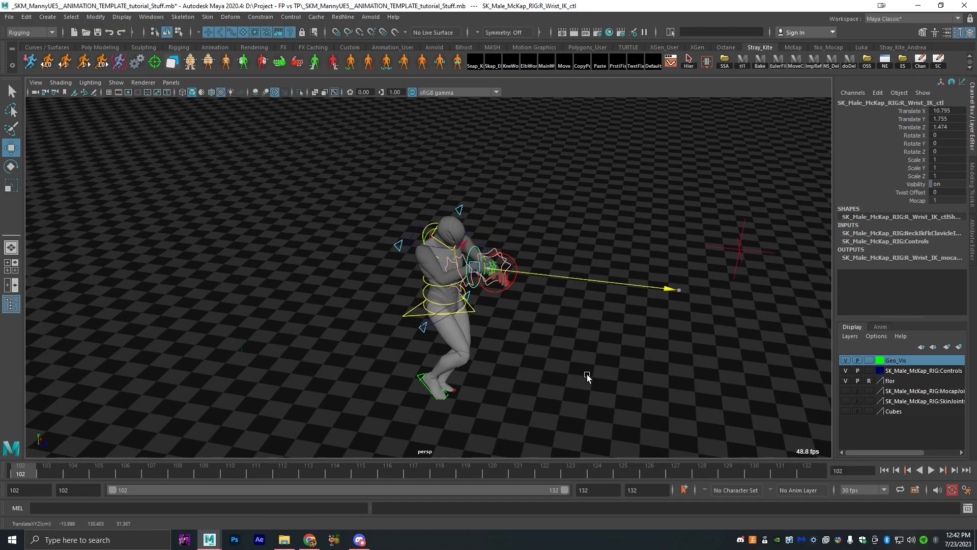
{"action": "scroll", "coordinate": [627, 338], "scroll_direction": "up", "scroll_amount": 5}
{"action": "left_click_drag", "start_coordinate": [627, 338], "coordinate": [498, 305], "text": "alt"}
{"action": "key", "text": "q"}
{"action": "middle_click_drag", "start_coordinate": [409, 276], "coordinate": [460, 314], "text": "alt"}
{"action": "scroll", "coordinate": [460, 314], "scroll_direction": "up", "scroll_amount": 4}
{"action": "left_click_drag", "start_coordinate": [480, 301], "coordinate": [390, 271], "text": "alt"}
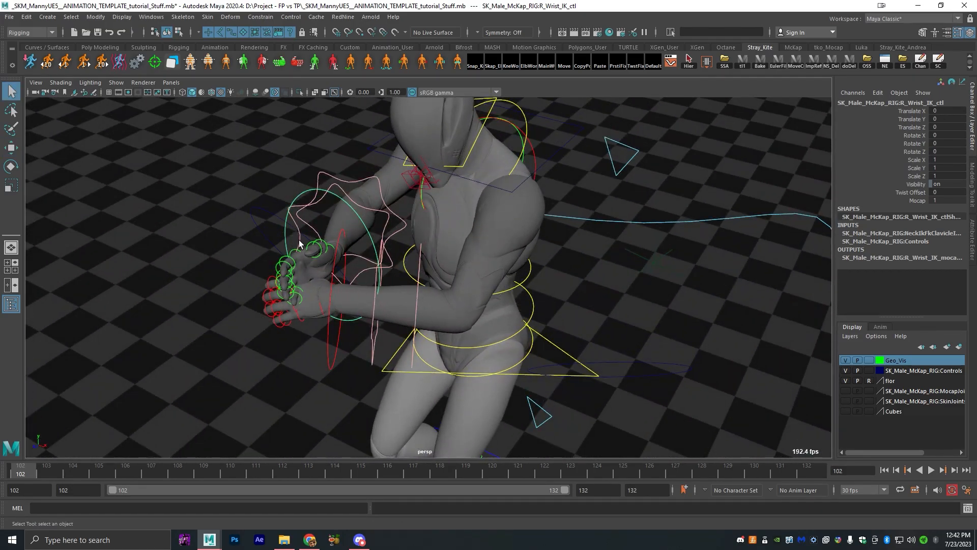
- Reference the 1911_rig.mb pistol rig into the scene
{"action": "left_click_drag", "start_coordinate": [294, 241], "coordinate": [409, 253], "text": "alt"}
{"action": "scroll", "coordinate": [467, 262], "scroll_direction": "down", "scroll_amount": 6}
{"action": "left_click_drag", "start_coordinate": [466, 353], "coordinate": [461, 327], "text": "alt"}
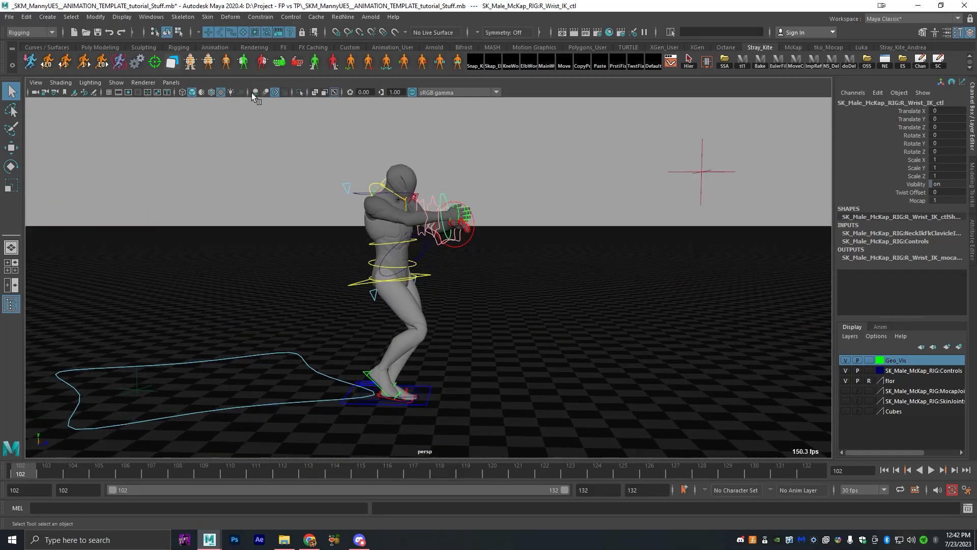
{"action": "left_click", "coordinate": [10, 16]}
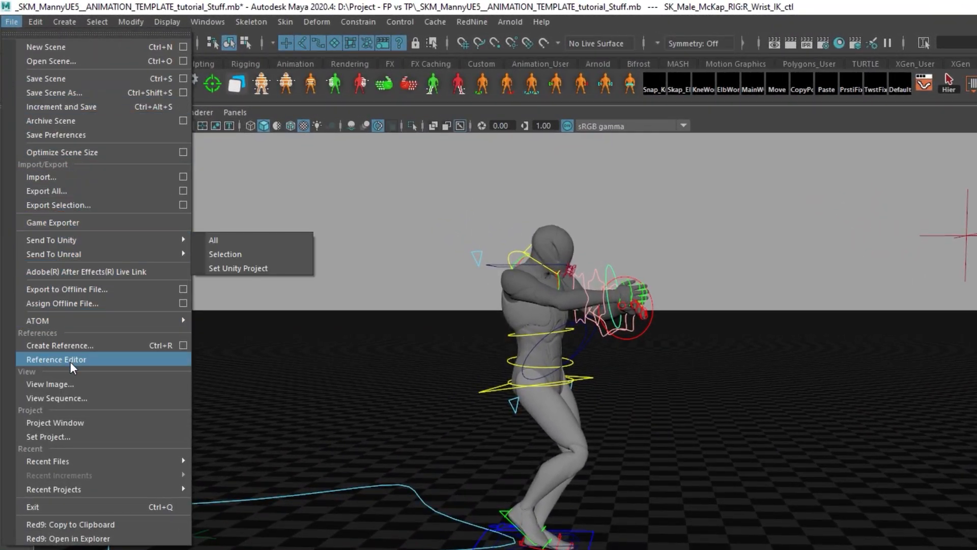
{"action": "left_click", "coordinate": [87, 346]}
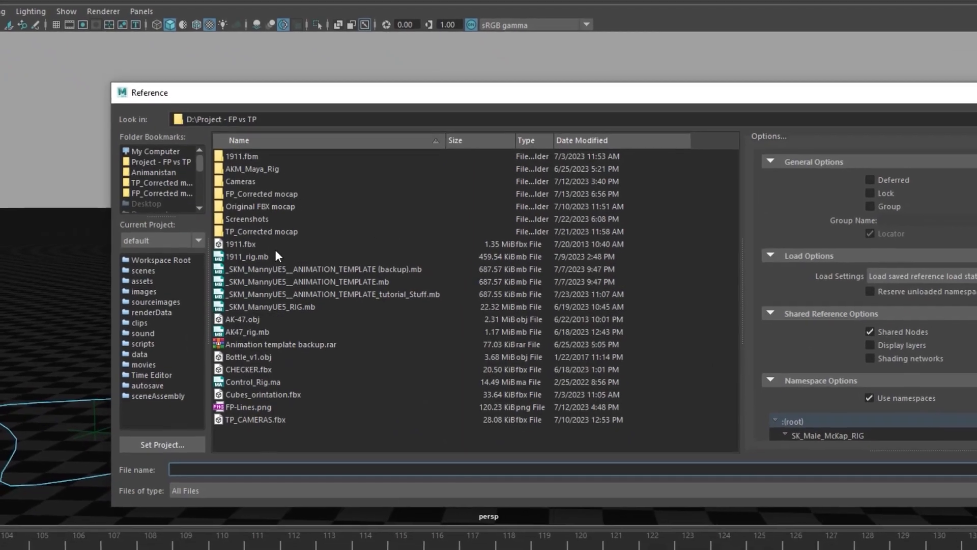
{"action": "left_click", "coordinate": [248, 254]}
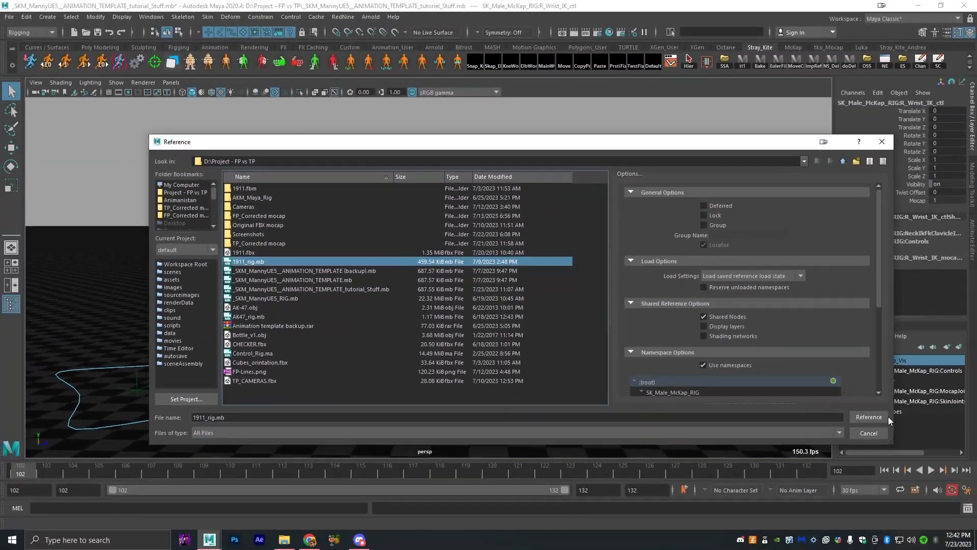
{"action": "left_click", "coordinate": [947, 430]}
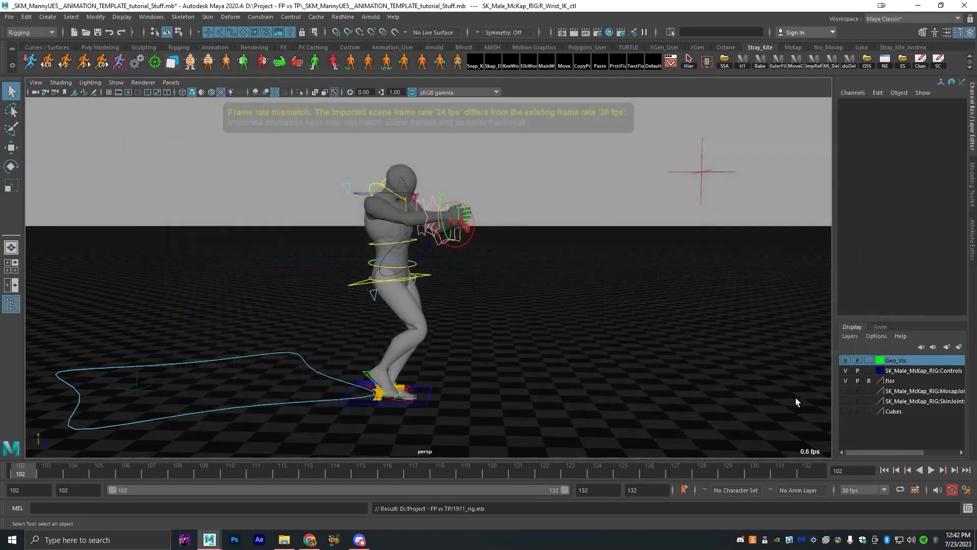
- Position the right wrist IK control at about X -5.953, Y -0.264, Z 6.631 and rotate it to about 3.206, -15.811, 6.977
{"action": "left_click_drag", "start_coordinate": [420, 393], "coordinate": [466, 325], "text": "alt"}
{"action": "key", "text": "e"}
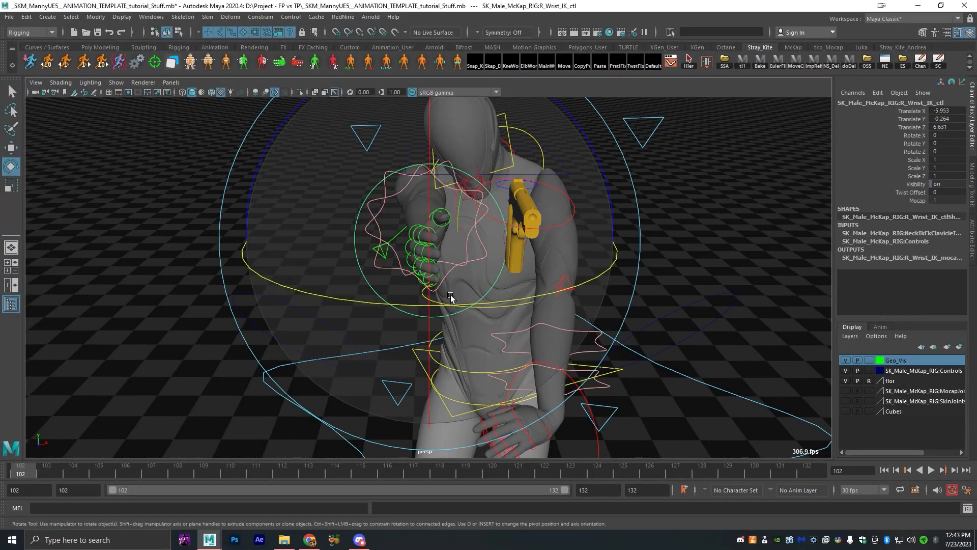
{"action": "left_click_drag", "start_coordinate": [451, 265], "coordinate": [457, 267]}
{"action": "left_click_drag", "start_coordinate": [457, 270], "coordinate": [526, 271], "text": "alt"}
{"action": "key", "text": "q"}
{"action": "middle_click_drag", "start_coordinate": [525, 270], "coordinate": [513, 292], "text": "alt"}
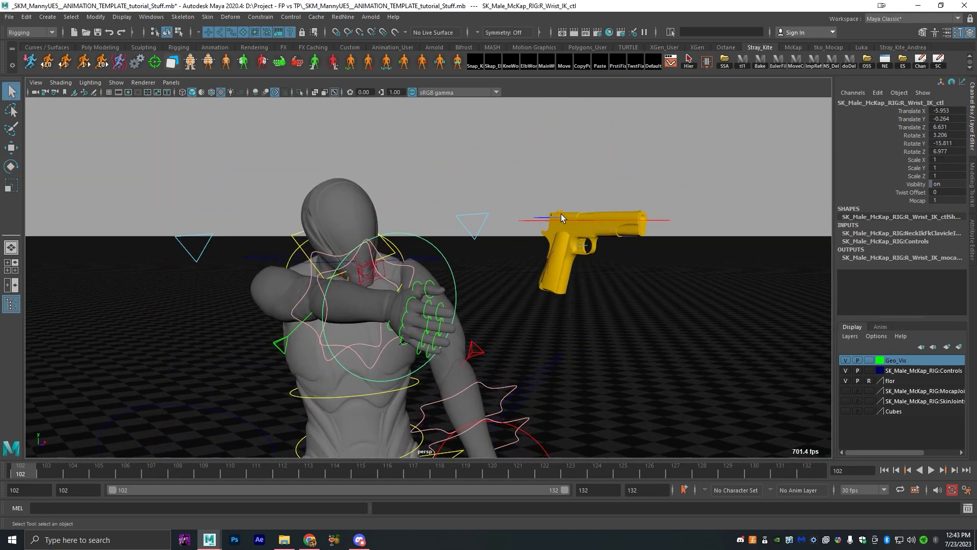
- Move the pistol control into the character's right hand, to about X -12.285, Y 133.9, Z 66.175
{"action": "left_click_drag", "start_coordinate": [558, 222], "coordinate": [613, 367], "text": "alt"}
{"action": "key", "text": "w"}
{"action": "middle_click_drag", "start_coordinate": [613, 367], "coordinate": [547, 374], "text": "shift"}
{"action": "left_click_drag", "start_coordinate": [547, 374], "coordinate": [483, 305], "text": "alt"}
{"action": "middle_click_drag", "start_coordinate": [520, 333], "coordinate": [524, 367], "text": "shift"}
{"action": "left_click_drag", "start_coordinate": [524, 368], "coordinate": [453, 351], "text": "alt"}
{"action": "middle_click_drag", "start_coordinate": [571, 379], "coordinate": [522, 376], "text": "shift"}
{"action": "left_click_drag", "start_coordinate": [523, 376], "coordinate": [501, 418], "text": "alt"}
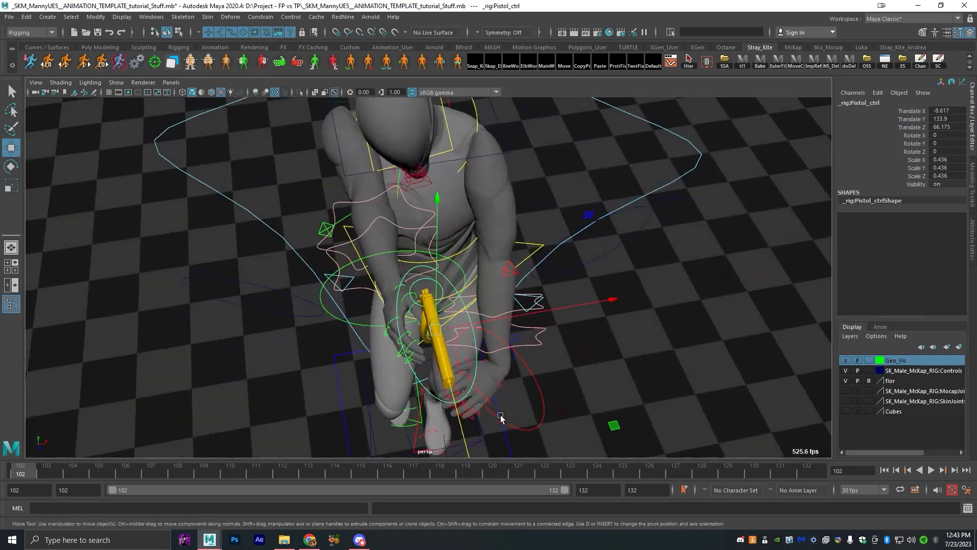
{"action": "middle_click_drag", "start_coordinate": [544, 410], "coordinate": [539, 410], "text": "shift"}
{"action": "left_click_drag", "start_coordinate": [539, 410], "coordinate": [598, 359], "text": "alt"}
{"action": "right_click_drag", "start_coordinate": [518, 373], "coordinate": [605, 402], "text": "alt"}
{"action": "middle_click_drag", "start_coordinate": [606, 402], "coordinate": [528, 322], "text": "alt"}
{"action": "left_click_drag", "start_coordinate": [527, 322], "coordinate": [457, 325], "text": "alt"}
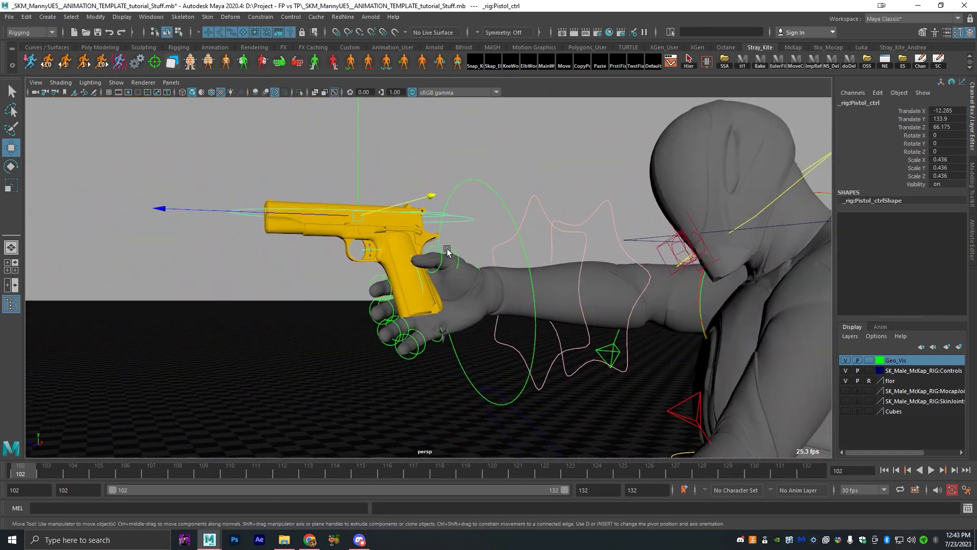
{"action": "right_click_drag", "start_coordinate": [457, 270], "coordinate": [475, 274], "text": "alt"}
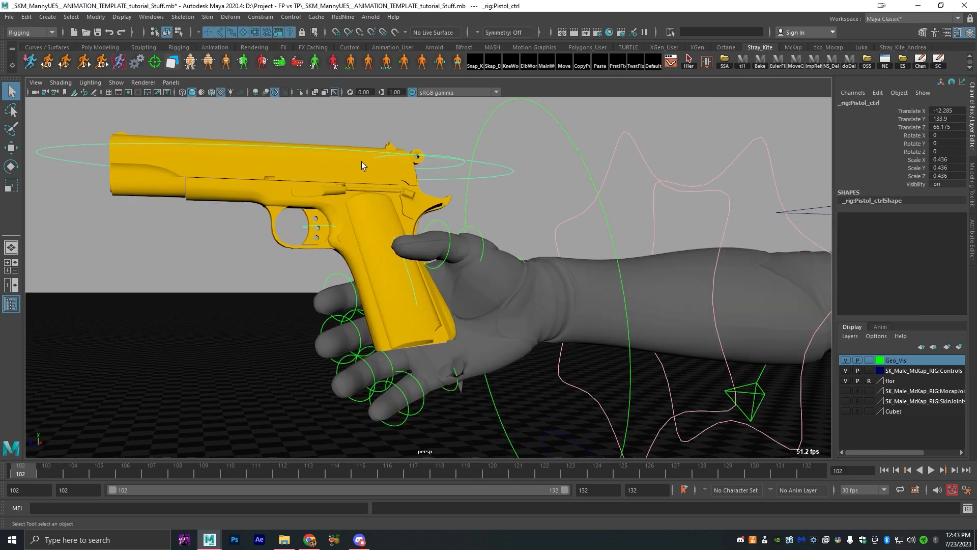
{"action": "right_click_drag", "start_coordinate": [575, 351], "coordinate": [499, 382], "text": "alt"}
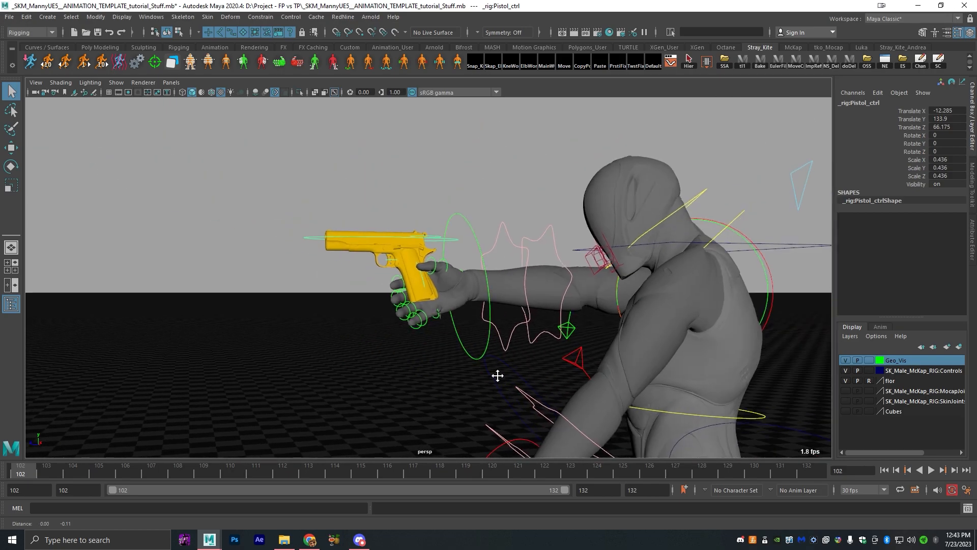
- Apply the Gun_hold_R and Gun_hold_L poses from Studio Library's Manny_poses folder to the right and left finger controls
{"action": "left_click_drag", "start_coordinate": [499, 382], "coordinate": [542, 397], "text": "alt"}
{"action": "middle_click_drag", "start_coordinate": [539, 227], "coordinate": [443, 376], "text": "alt"}
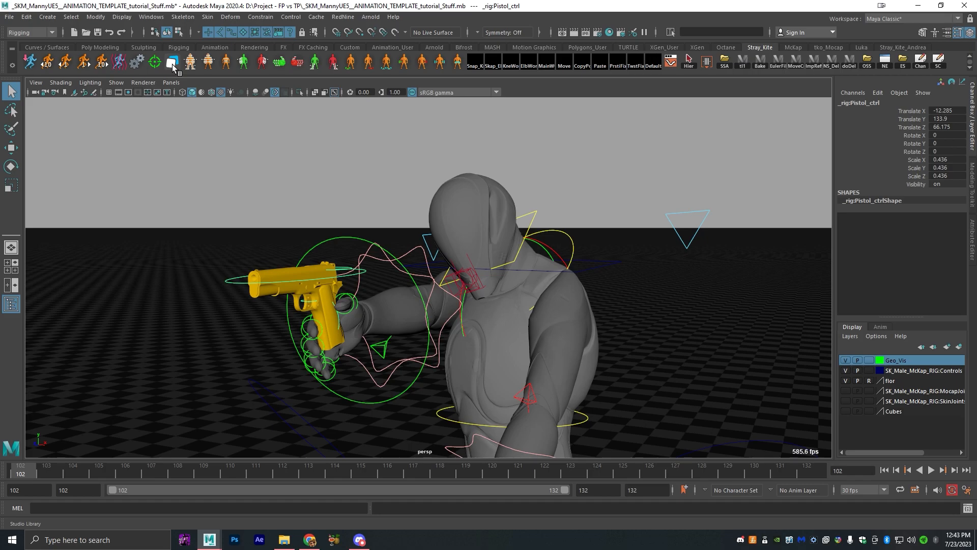
{"action": "left_click_drag", "start_coordinate": [0, 76], "coordinate": [348, 25]}
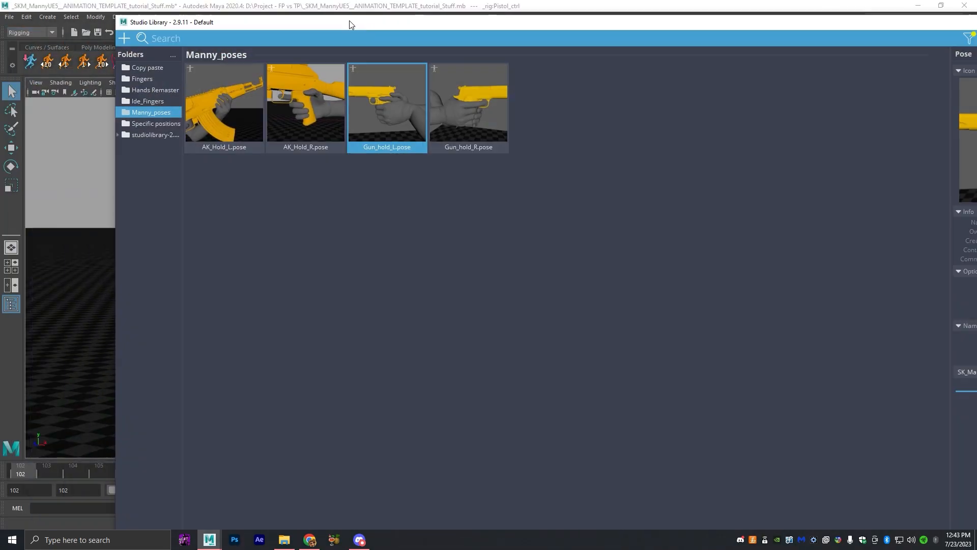
{"action": "double_click", "coordinate": [548, 19]}
{"action": "double_click", "coordinate": [494, 7]}
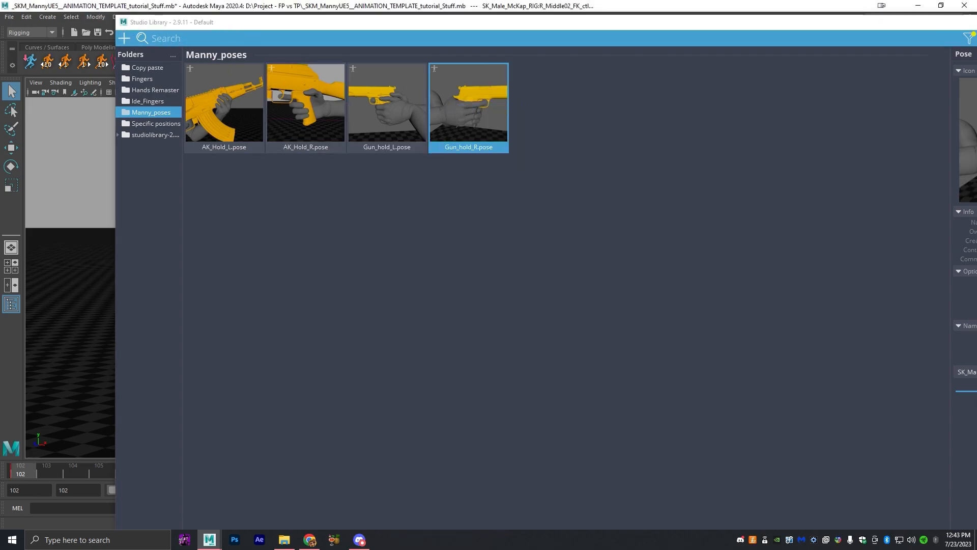
{"action": "right_click", "coordinate": [414, 115]}
{"action": "left_click", "coordinate": [421, 123]}
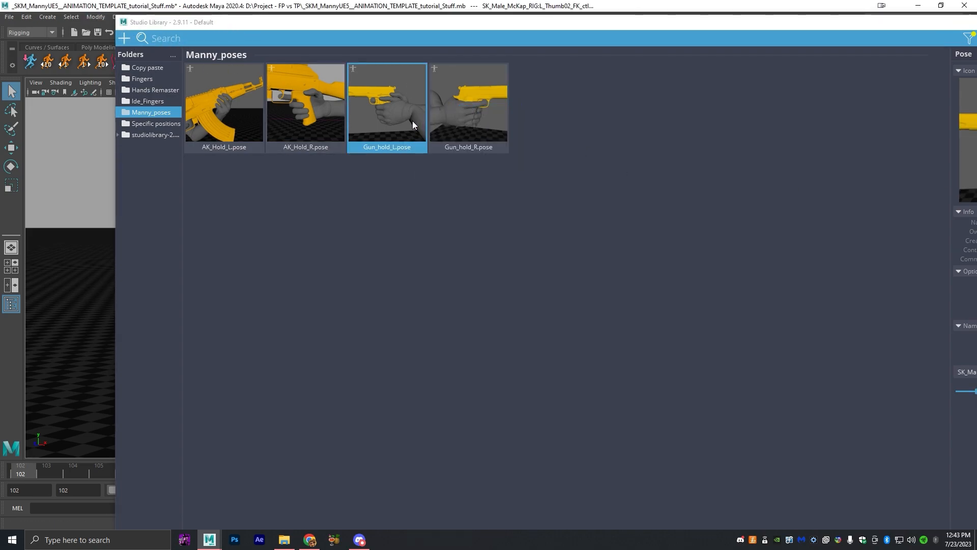
{"action": "left_click_drag", "start_coordinate": [588, 23], "coordinate": [976, 115]}
- Rotate the right wrist IK control to about 2.731, 1.801, 4.785 so the hand lines up with the pistol
{"action": "left_click_drag", "start_coordinate": [316, 371], "coordinate": [349, 378], "text": "alt"}
{"action": "middle_click_drag", "start_coordinate": [350, 378], "coordinate": [426, 338], "text": "alt"}
{"action": "scroll", "coordinate": [426, 338], "scroll_direction": "up", "scroll_amount": 5}
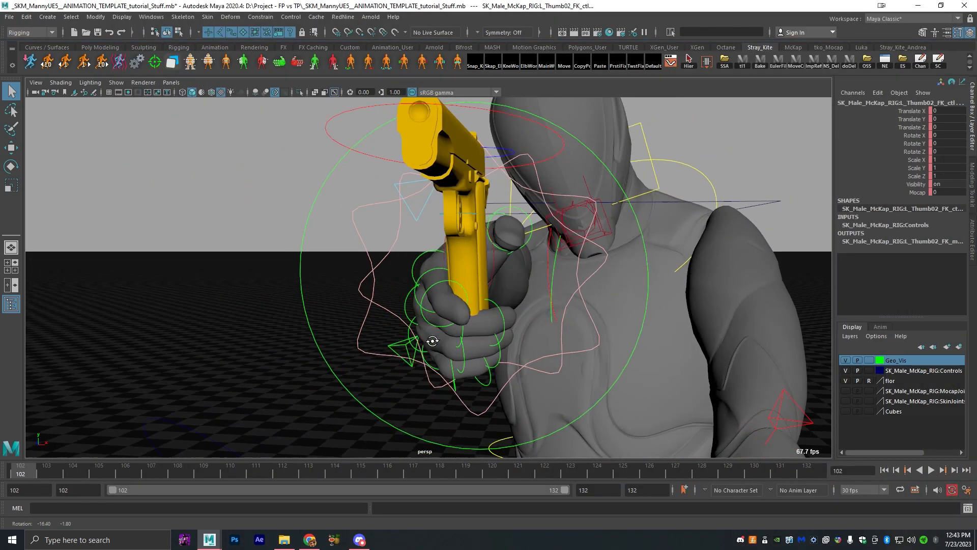
{"action": "left_click_drag", "start_coordinate": [425, 338], "coordinate": [628, 306], "text": "alt"}
{"action": "middle_click_drag", "start_coordinate": [628, 306], "coordinate": [503, 356], "text": "alt"}
{"action": "scroll", "coordinate": [503, 346], "scroll_direction": "up", "scroll_amount": 3}
{"action": "left_click_drag", "start_coordinate": [432, 337], "coordinate": [481, 328], "text": "alt"}
{"action": "left_click", "coordinate": [484, 186]}
{"action": "left_click_drag", "start_coordinate": [484, 244], "coordinate": [312, 270], "text": "alt"}
{"action": "middle_click_drag", "start_coordinate": [312, 270], "coordinate": [506, 248], "text": "alt"}
{"action": "key", "text": "e"}
{"action": "left_click_drag", "start_coordinate": [506, 248], "coordinate": [468, 310], "text": "alt"}
{"action": "left_click_drag", "start_coordinate": [404, 261], "coordinate": [433, 306], "text": "alt"}
{"action": "left_click_drag", "start_coordinate": [430, 253], "coordinate": [433, 253]}
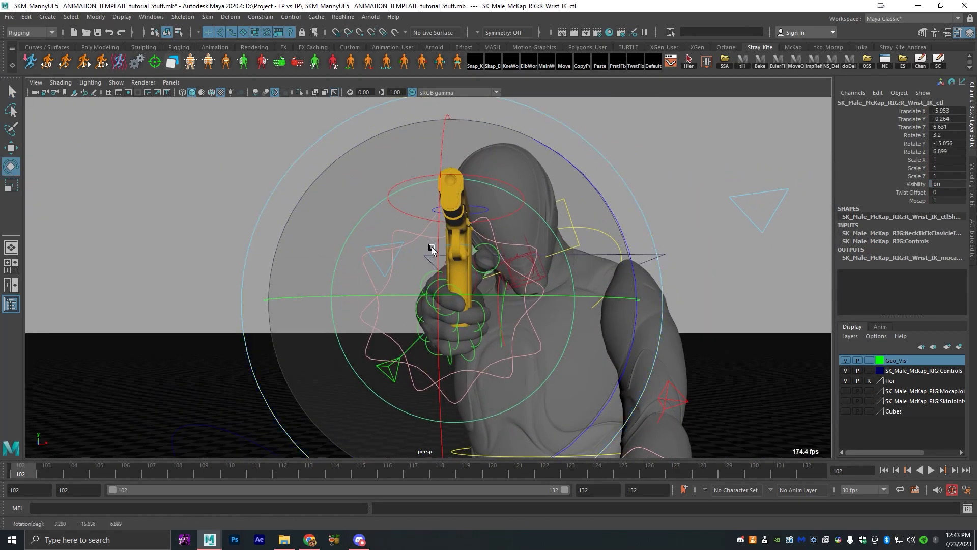
{"action": "left_click_drag", "start_coordinate": [434, 206], "coordinate": [442, 206]}
- Fit the pistol into the right hand's grip by moving its control to about X -12.116, Y 132.445, Z 64.042
{"action": "left_click_drag", "start_coordinate": [442, 206], "coordinate": [298, 255], "text": "alt"}
{"action": "key", "text": "q"}
{"action": "left_click", "coordinate": [295, 241]}
{"action": "key", "text": "w"}
{"action": "left_click_drag", "start_coordinate": [383, 326], "coordinate": [392, 332], "text": "alt"}
{"action": "middle_click_drag", "start_coordinate": [398, 338], "coordinate": [427, 346], "text": "shift"}
{"action": "left_click_drag", "start_coordinate": [427, 346], "coordinate": [535, 371], "text": "alt"}
{"action": "middle_click_drag", "start_coordinate": [533, 371], "coordinate": [527, 374]}
{"action": "left_click_drag", "start_coordinate": [527, 374], "coordinate": [406, 389], "text": "alt"}
{"action": "right_click_drag", "start_coordinate": [406, 389], "coordinate": [505, 391], "text": "alt"}
{"action": "left_click_drag", "start_coordinate": [506, 390], "coordinate": [393, 384], "text": "alt"}
- Wrap the left hand around the grip with its wrist IK control at about 0.982, -8.422, -5.769, rotated about -56.698, -42.133, -41.357
{"action": "key", "text": "q"}
{"action": "left_click", "coordinate": [351, 428]}
{"action": "left_click_drag", "start_coordinate": [388, 424], "coordinate": [437, 360], "text": "alt"}
{"action": "key", "text": "w"}
{"action": "left_click_drag", "start_coordinate": [294, 353], "coordinate": [317, 173]}
{"action": "left_click_drag", "start_coordinate": [427, 213], "coordinate": [636, 356], "text": "alt"}
{"action": "key", "text": "e"}
{"action": "key", "text": "w"}
{"action": "key", "text": "ctrl+z"}
{"action": "key", "text": "q"}
{"action": "left_click", "coordinate": [518, 227]}
{"action": "key", "text": "w"}
{"action": "key", "text": "e"}
{"action": "key", "text": "w"}
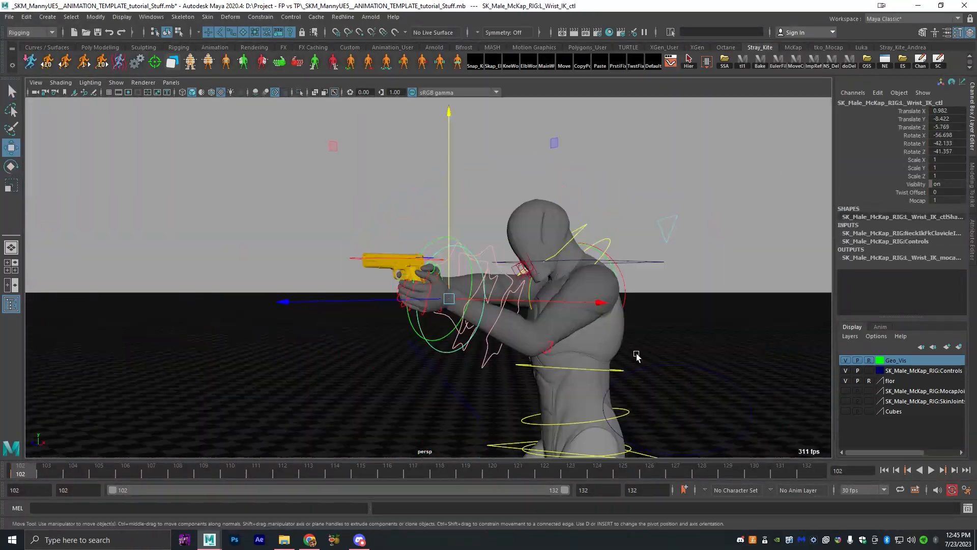
- Parent-constrain the pistol control to the right wrist IK control
{"action": "right_click_drag", "start_coordinate": [392, 315], "coordinate": [432, 317], "text": "alt"}
{"action": "left_click_drag", "start_coordinate": [433, 317], "coordinate": [383, 353], "text": "alt"}
{"action": "right_click_drag", "start_coordinate": [383, 352], "coordinate": [356, 351], "text": "alt"}
{"action": "middle_click_drag", "start_coordinate": [356, 351], "coordinate": [452, 338], "text": "alt"}
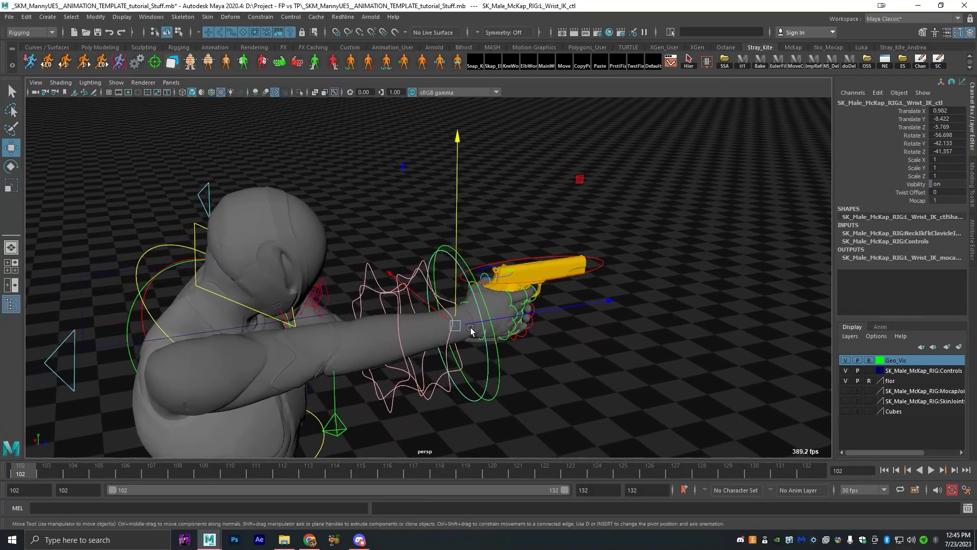
{"action": "right_click_drag", "start_coordinate": [452, 338], "coordinate": [484, 307], "text": "alt"}
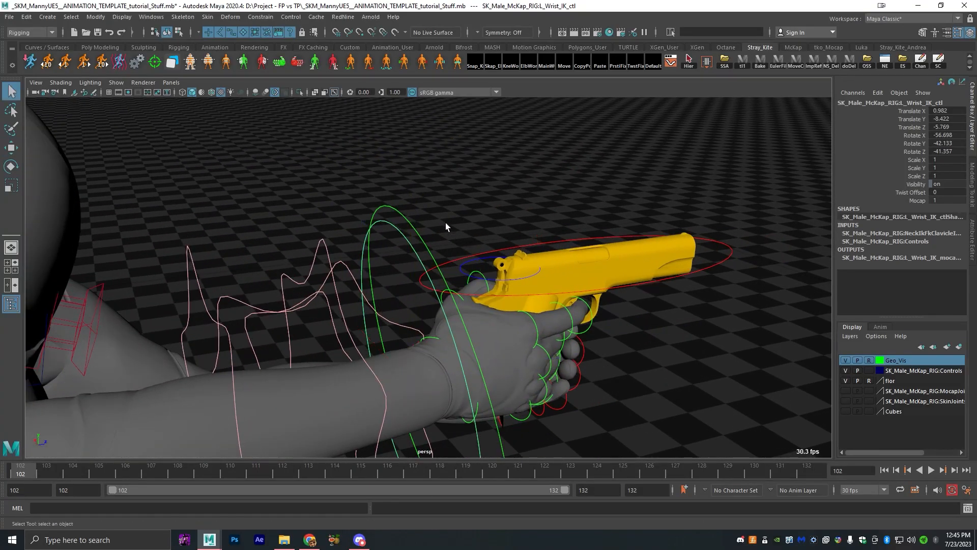
{"action": "left_click", "coordinate": [446, 226]}
{"action": "left_click_drag", "start_coordinate": [446, 226], "coordinate": [460, 343], "text": "alt"}
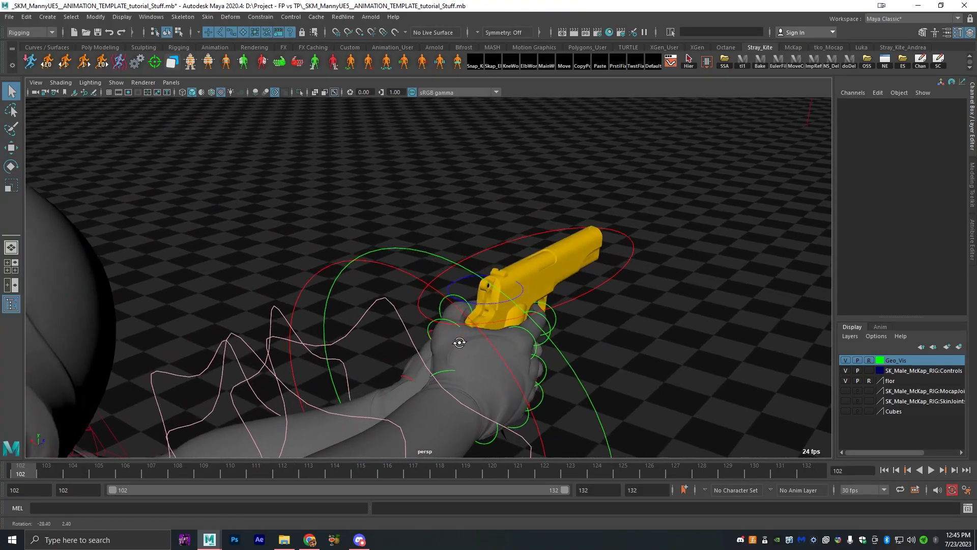
{"action": "left_click", "coordinate": [416, 251]}
{"action": "left_click_drag", "start_coordinate": [534, 306], "coordinate": [529, 352], "text": "alt"}
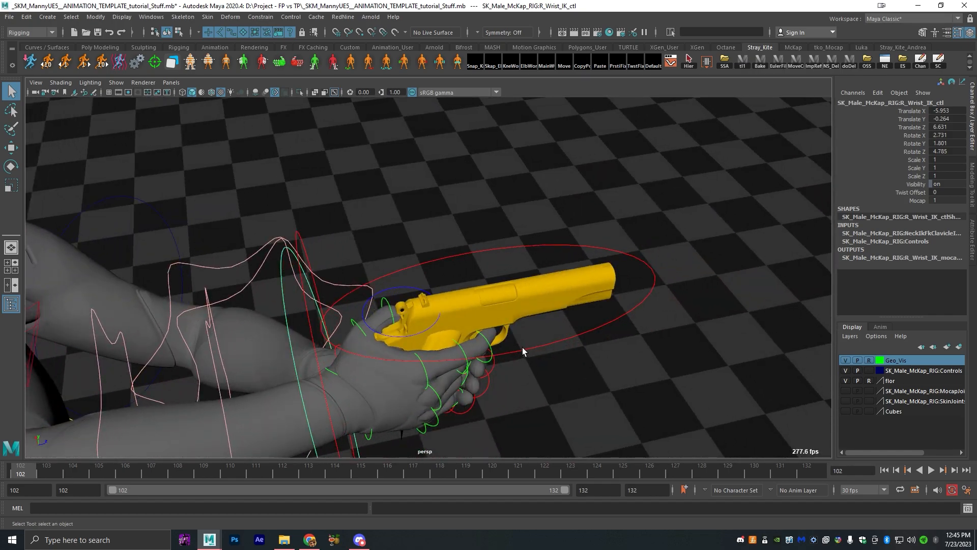
{"action": "left_click", "coordinate": [522, 350]}
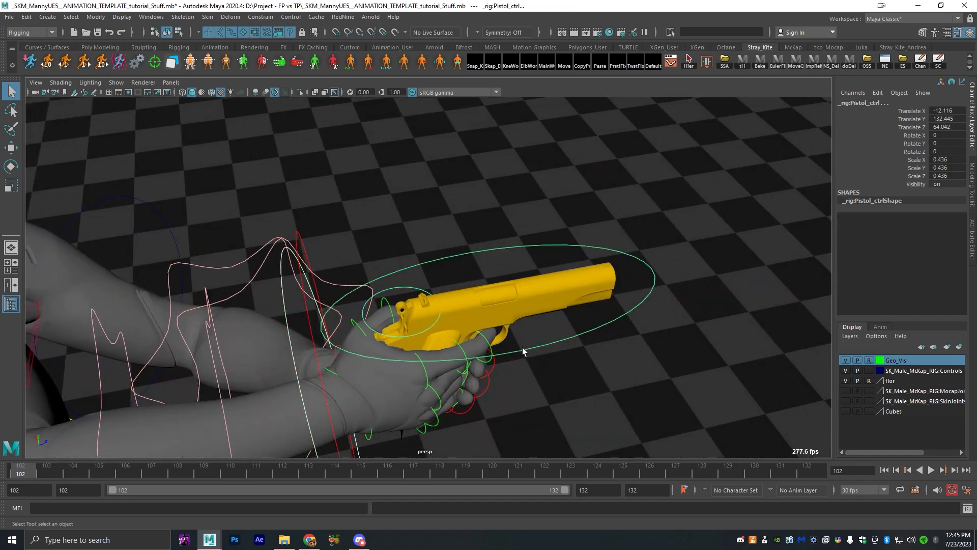
{"action": "left_click", "coordinate": [252, 16]}
{"action": "left_click", "coordinate": [285, 43]}
- Try rotating and moving a wrist IK control to test how the hands and pistol follow
{"action": "left_click_drag", "start_coordinate": [406, 233], "coordinate": [381, 126], "text": "alt"}
{"action": "left_click", "coordinate": [382, 245]}
{"action": "key", "text": "e"}
{"action": "left_click_drag", "start_coordinate": [454, 374], "coordinate": [471, 418]}
{"action": "key", "text": "w"}
{"action": "middle_click_drag", "start_coordinate": [478, 421], "coordinate": [474, 399], "text": "shift"}
{"action": "key", "text": "ctrl+z"}
{"action": "left_click_drag", "start_coordinate": [410, 315], "coordinate": [480, 332], "text": "alt"}
{"action": "scroll", "coordinate": [646, 368], "scroll_direction": "down", "scroll_amount": 6}
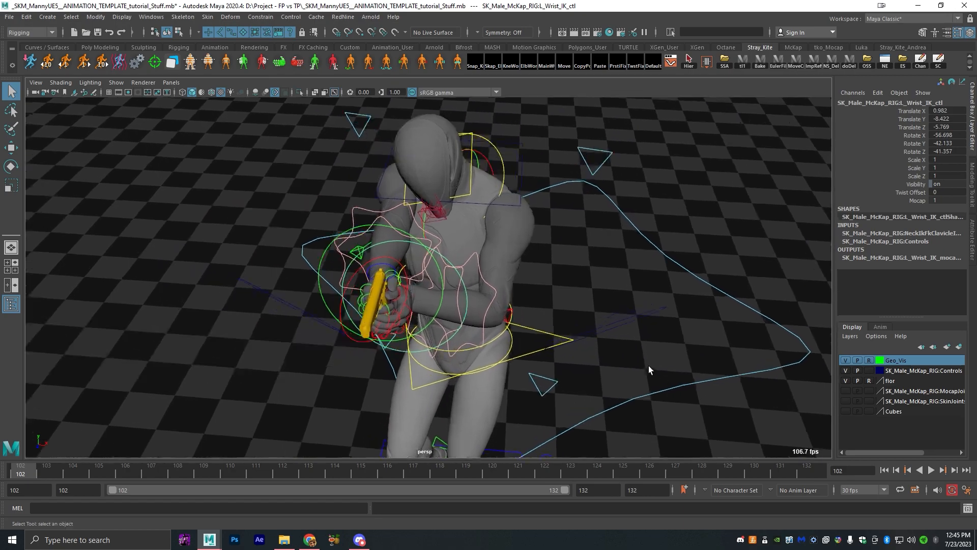
- Enable the left extra arm control by setting its Extra Arm attribute to 1
{"action": "scroll", "coordinate": [649, 365], "scroll_direction": "up", "scroll_amount": 5}
{"action": "middle_click_drag", "start_coordinate": [648, 366], "coordinate": [600, 276], "text": "alt"}
{"action": "left_click", "coordinate": [599, 276]}
{"action": "left_click", "coordinate": [476, 240]}
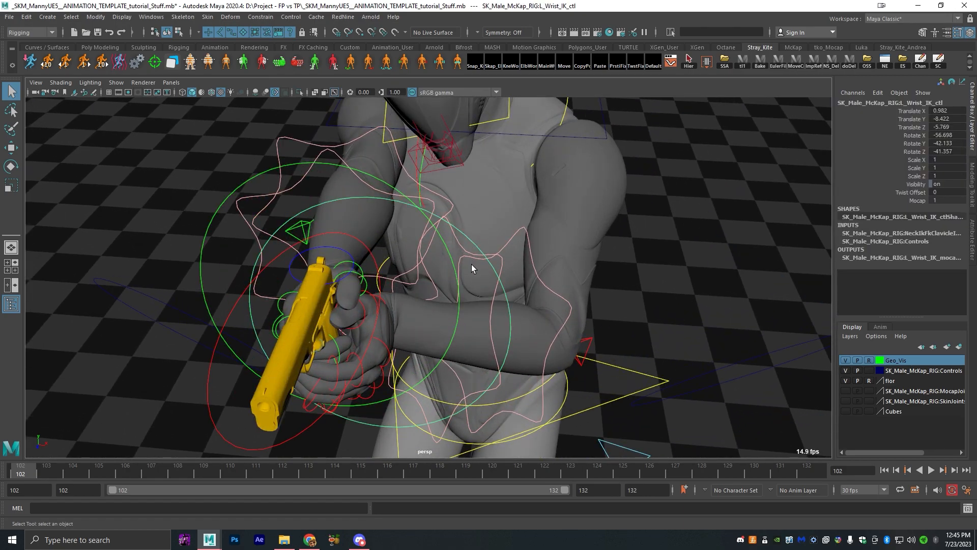
{"action": "left_click", "coordinate": [425, 65]}
{"action": "left_click_drag", "start_coordinate": [474, 285], "coordinate": [531, 227], "text": "alt"}
{"action": "left_click", "coordinate": [530, 226]}
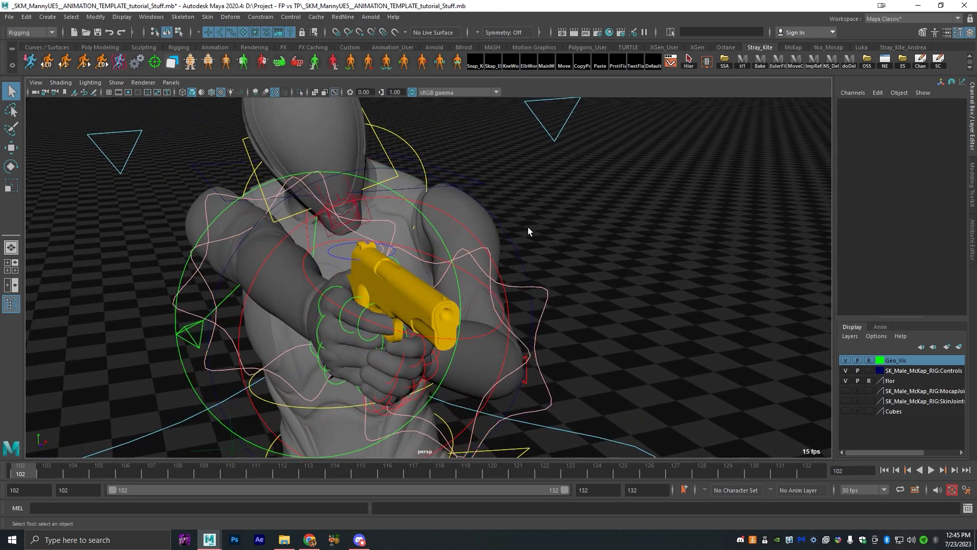
{"action": "middle_click_drag", "start_coordinate": [531, 226], "coordinate": [493, 297], "text": "alt"}
{"action": "left_click_drag", "start_coordinate": [492, 300], "coordinate": [443, 262], "text": "alt"}
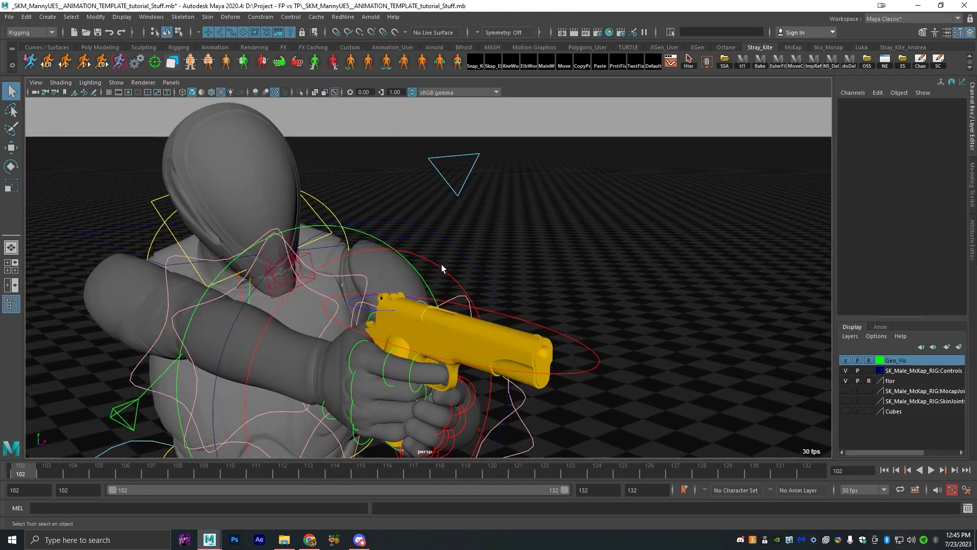
{"action": "left_click", "coordinate": [455, 248]}
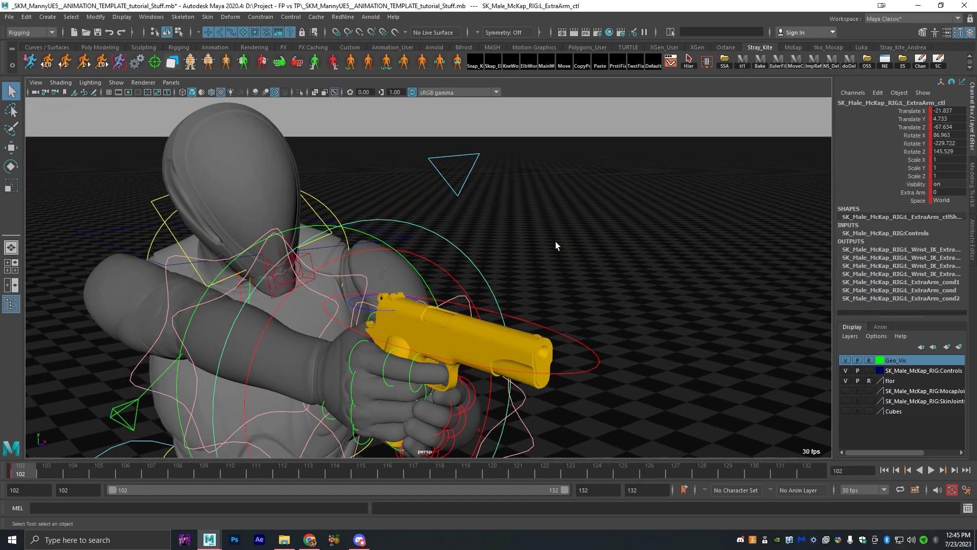
{"action": "left_click", "coordinate": [901, 193]}
{"action": "left_click_drag", "start_coordinate": [610, 264], "coordinate": [572, 277], "text": "alt"}
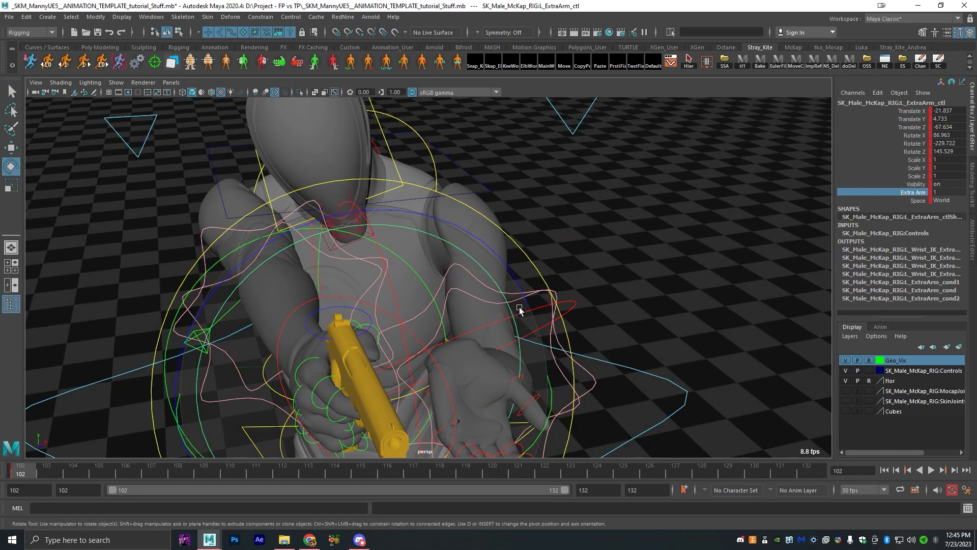
- Try rotating the left wrist IK control with the extra arm enabled, and undo the changes
{"action": "left_click", "coordinate": [524, 310]}
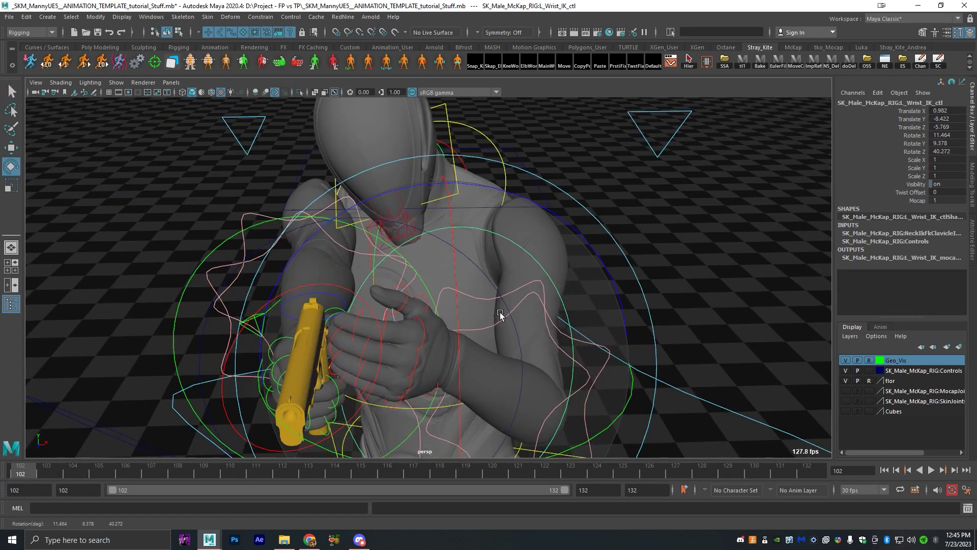
{"action": "key", "text": "q"}
{"action": "left_click_drag", "start_coordinate": [572, 200], "coordinate": [542, 214], "text": "alt"}
{"action": "left_click", "coordinate": [542, 214]}
{"action": "left_click", "coordinate": [454, 243]}
{"action": "left_click_drag", "start_coordinate": [543, 251], "coordinate": [405, 250], "text": "alt"}
{"action": "key", "text": "ctrl+z"}
{"action": "key", "text": "ctrl+z"}
{"action": "key", "text": "ctrl+z"}
{"action": "key", "text": "ctrl+z"}
{"action": "key", "text": "ctrl+z"}
- Parent-constrain the L_ExtraArm_drv group to the right wrist IK control
{"action": "left_click_drag", "start_coordinate": [595, 311], "coordinate": [565, 316], "text": "alt"}
{"action": "left_click_drag", "start_coordinate": [499, 317], "coordinate": [525, 323], "text": "alt"}
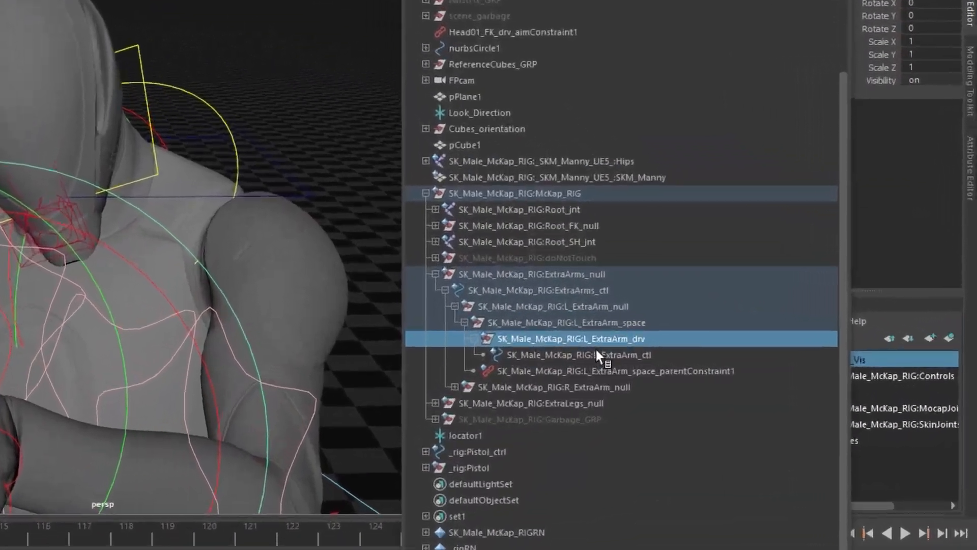
{"action": "left_click", "coordinate": [597, 353]}
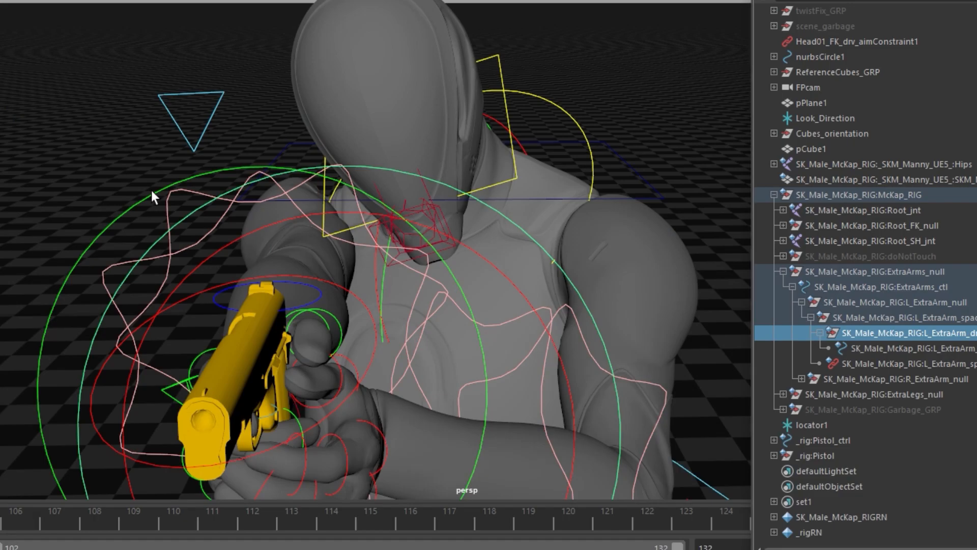
{"action": "left_click", "coordinate": [151, 191]}
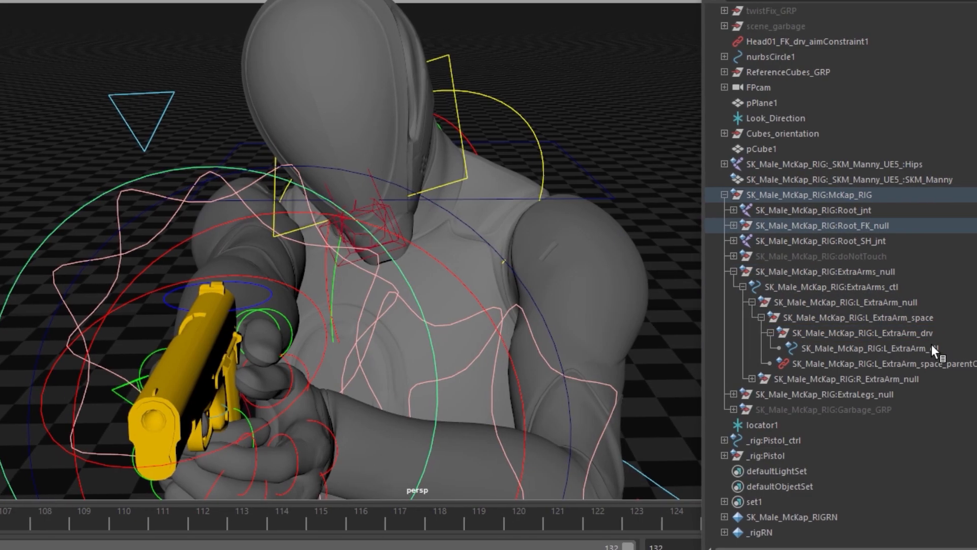
{"action": "left_click", "coordinate": [952, 332]}
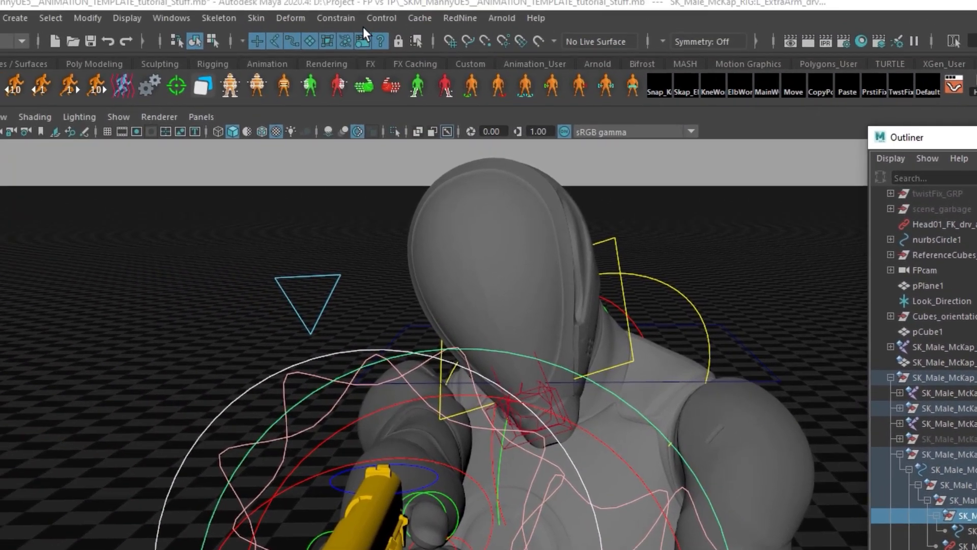
{"action": "left_click", "coordinate": [339, 17]}
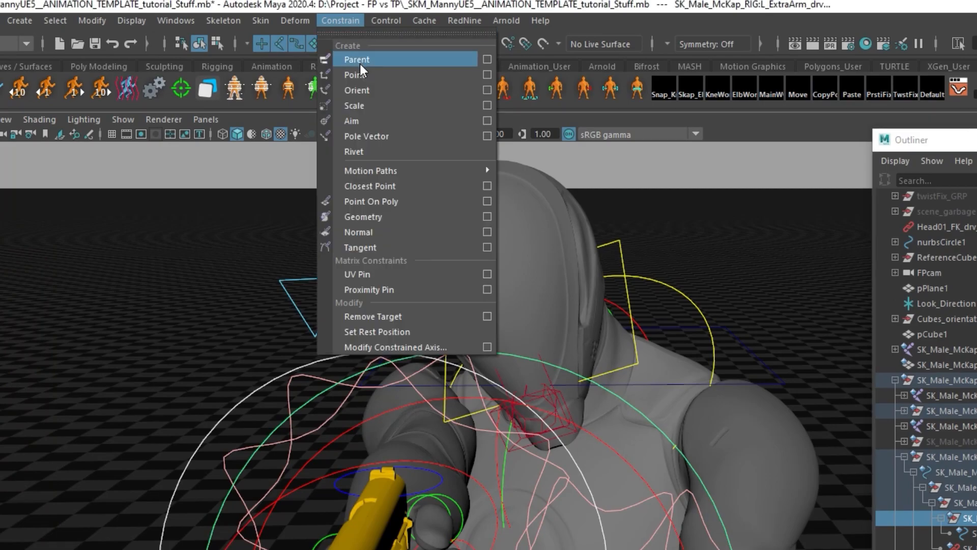
{"action": "left_click", "coordinate": [359, 60]}
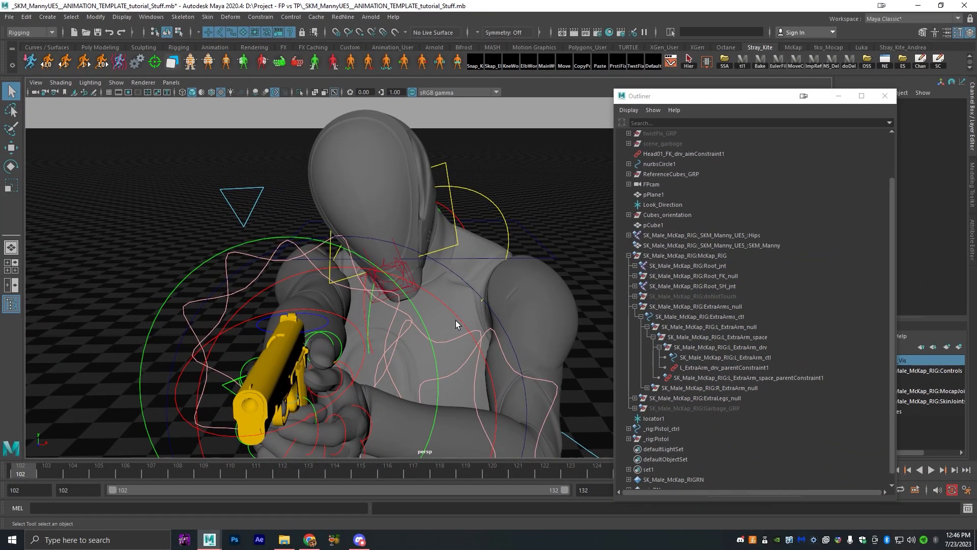
- Turn on the Extra Arm attribute of the left extra arm control
{"action": "left_click", "coordinate": [458, 319]}
{"action": "left_click", "coordinate": [477, 288]}
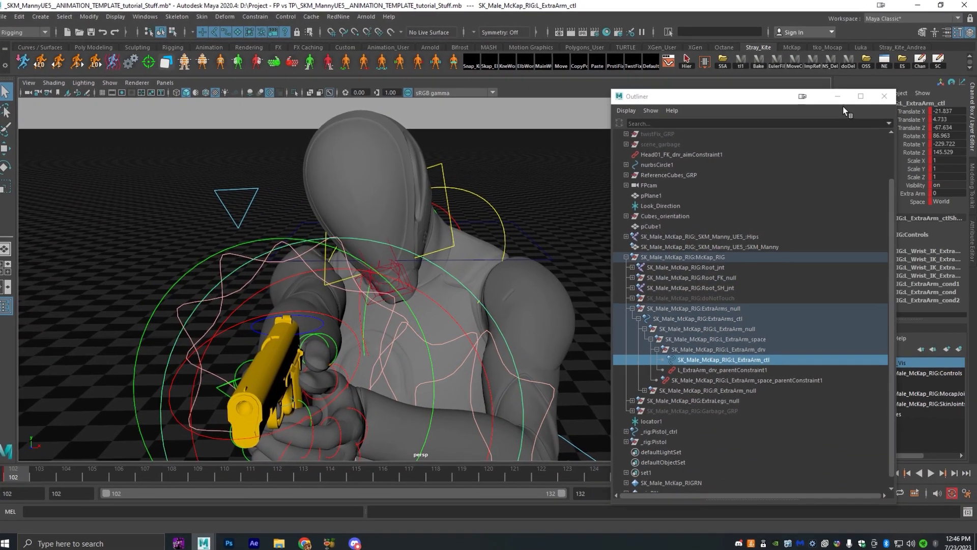
{"action": "left_click", "coordinate": [839, 96]}
{"action": "double_click", "coordinate": [953, 192]}
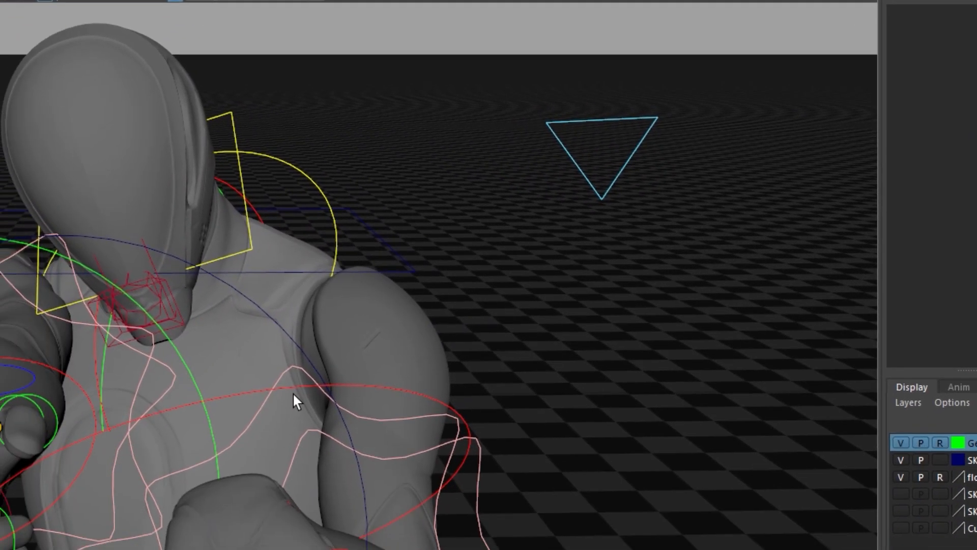
- Zero the translation and rotation of the left wrist IK control
{"action": "left_click", "coordinate": [162, 510]}
{"action": "left_click_drag", "start_coordinate": [919, 217], "coordinate": [919, 196]}
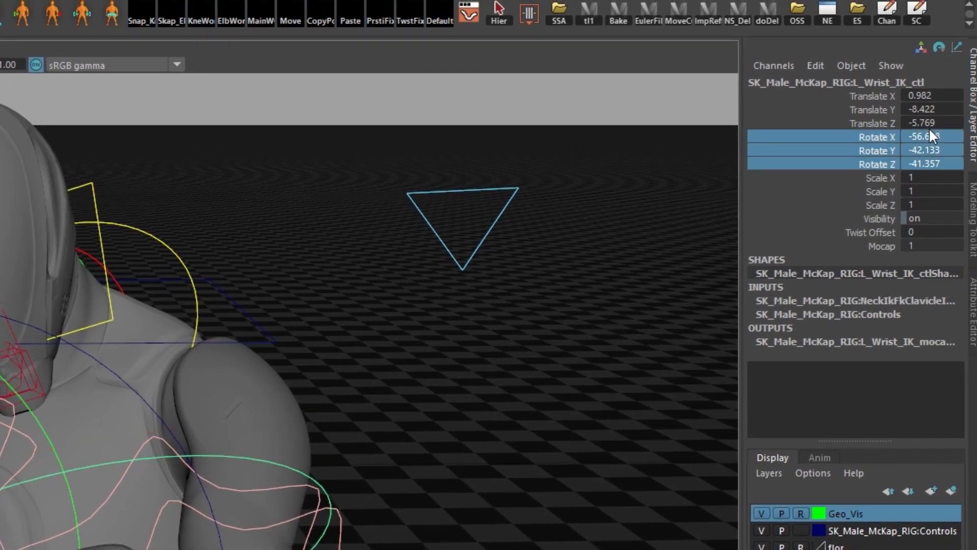
{"action": "key", "text": "Return"}
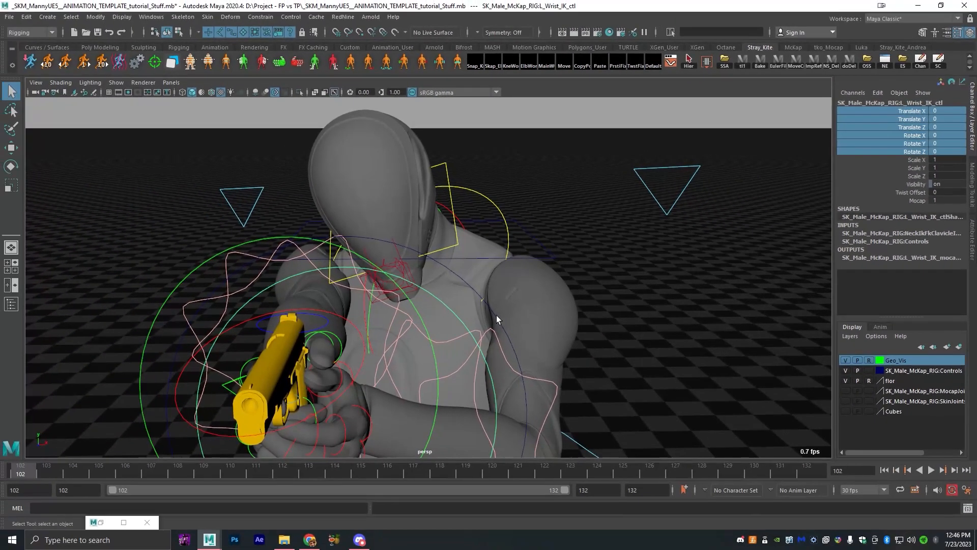
- Test the two-handed grip by rotating the right wrist IK control, and zero that control's translation and rotation
{"action": "left_click", "coordinate": [289, 262]}
{"action": "left_click", "coordinate": [364, 297]}
{"action": "key", "text": "e"}
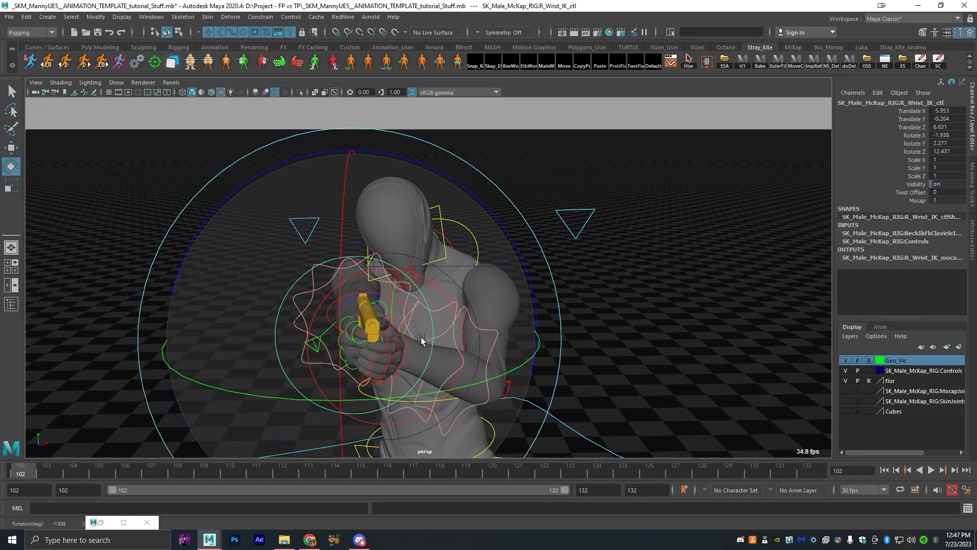
{"action": "scroll", "coordinate": [427, 337], "scroll_direction": "down", "scroll_amount": 4}
{"action": "left_click_drag", "start_coordinate": [456, 353], "coordinate": [621, 307], "text": "alt"}
{"action": "middle_click_drag", "start_coordinate": [614, 352], "coordinate": [593, 352]}
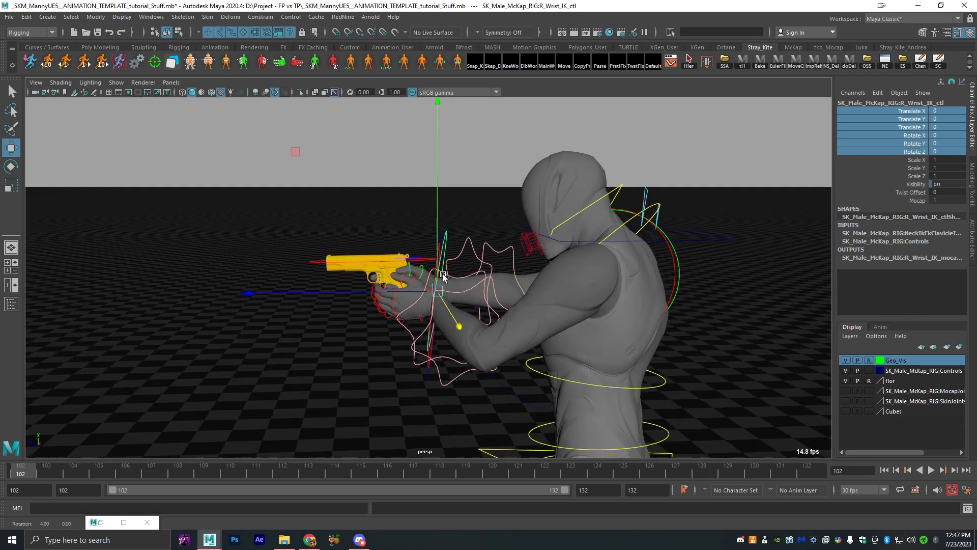
- Raise the right wrist IK control and shift it slightly forward so both arms hold the pistol higher
{"action": "left_click_drag", "start_coordinate": [442, 259], "coordinate": [442, 233]}
{"action": "mouse_move", "coordinate": [364, 265]}
{"action": "left_mouse_down"}
{"action": "mouse_move", "coordinate": [345, 266]}
{"action": "mouse_move", "coordinate": [358, 267]}
{"action": "left_mouse_up"}
{"action": "left_click_drag", "start_coordinate": [357, 267], "coordinate": [536, 326], "text": "alt"}
{"action": "key", "text": "e"}
{"action": "left_click_drag", "start_coordinate": [545, 315], "coordinate": [585, 173], "text": "alt"}
- Adjust the leg pose, placing the left ankle IK control at about -0.063, 0.627, 0.014
{"action": "key", "text": "q"}
{"action": "left_click", "coordinate": [512, 204]}
{"action": "key", "text": "w"}
{"action": "left_click_drag", "start_coordinate": [623, 240], "coordinate": [553, 319]}
{"action": "key", "text": "q"}
{"action": "left_click", "coordinate": [484, 312]}
{"action": "key", "text": "w"}
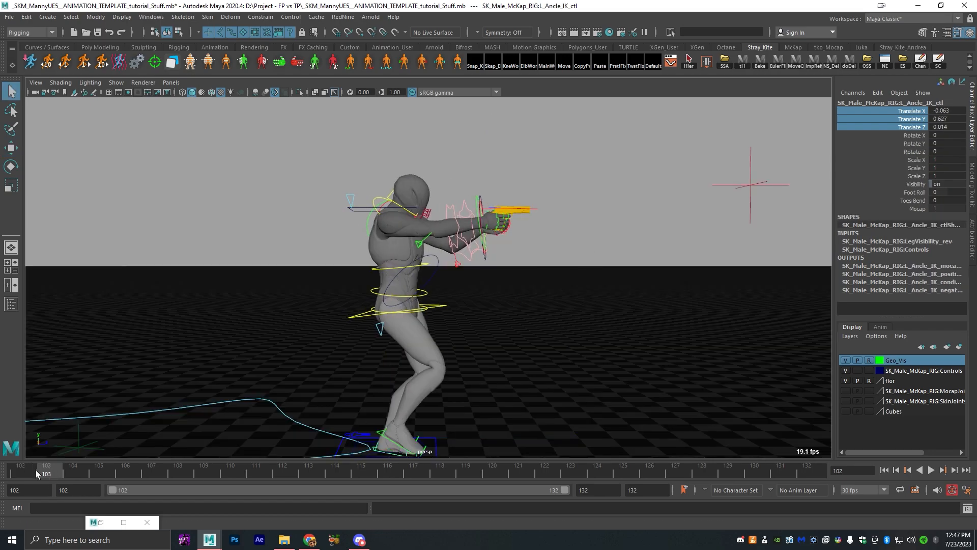
- Raise the body with the Main FK control to about 0.347, 4.641, 0.431, and shift it slightly backward
{"action": "left_click", "coordinate": [379, 304]}
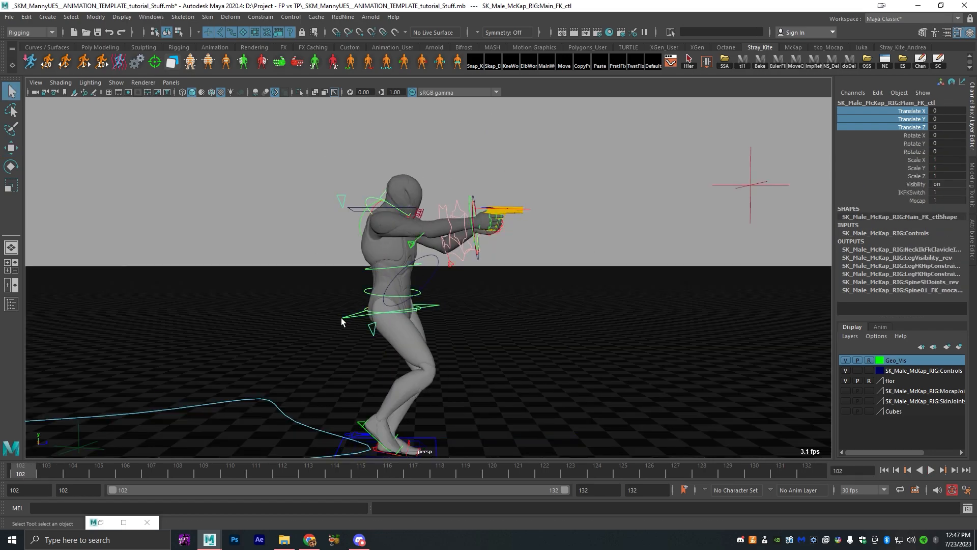
{"action": "key", "text": "w"}
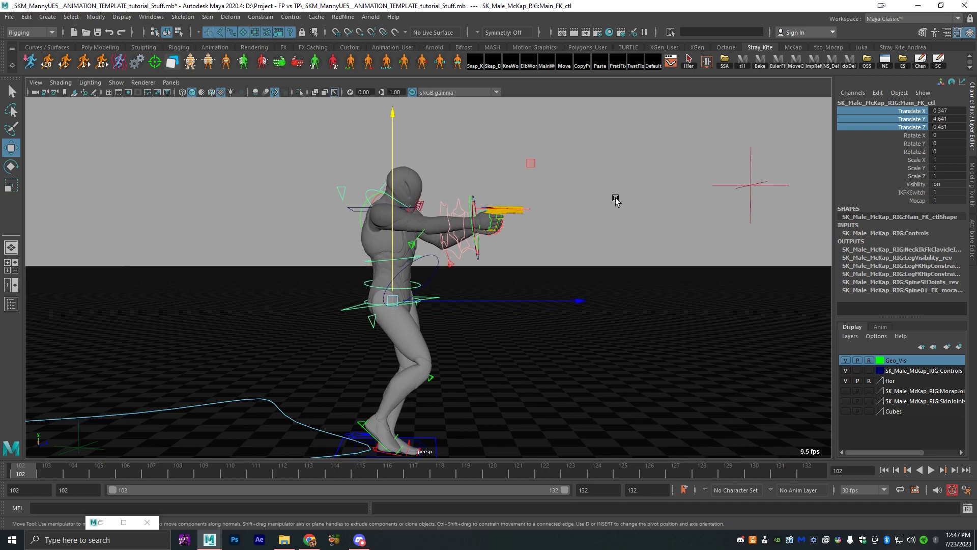
{"action": "left_click", "coordinate": [616, 200]}
{"action": "key", "text": "q"}
{"action": "left_click", "coordinate": [387, 304]}
{"action": "left_click_drag", "start_coordinate": [387, 304], "coordinate": [541, 353], "text": "alt"}
{"action": "left_click_drag", "start_coordinate": [530, 328], "coordinate": [514, 326], "text": "alt"}
{"action": "key", "text": "w"}
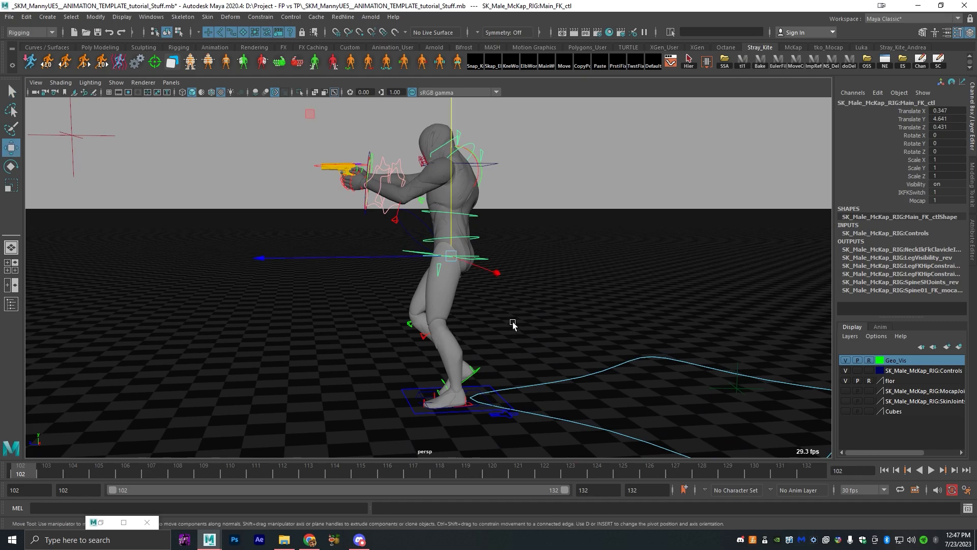
{"action": "left_click_drag", "start_coordinate": [421, 257], "coordinate": [426, 257]}
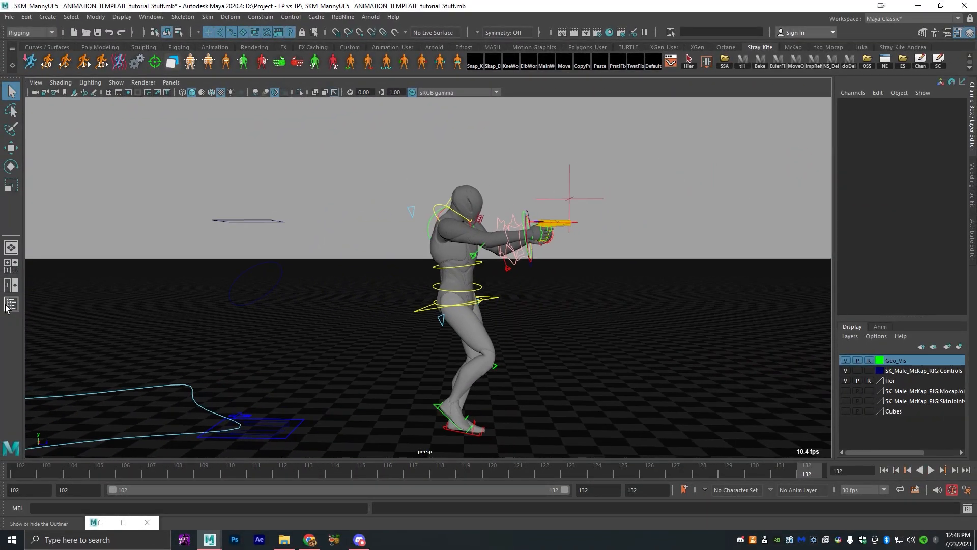
- Show the hidden Root_FK_null copy and move it forward along Z to line its controls up with the character at frame 132
{"action": "left_click", "coordinate": [11, 304]}
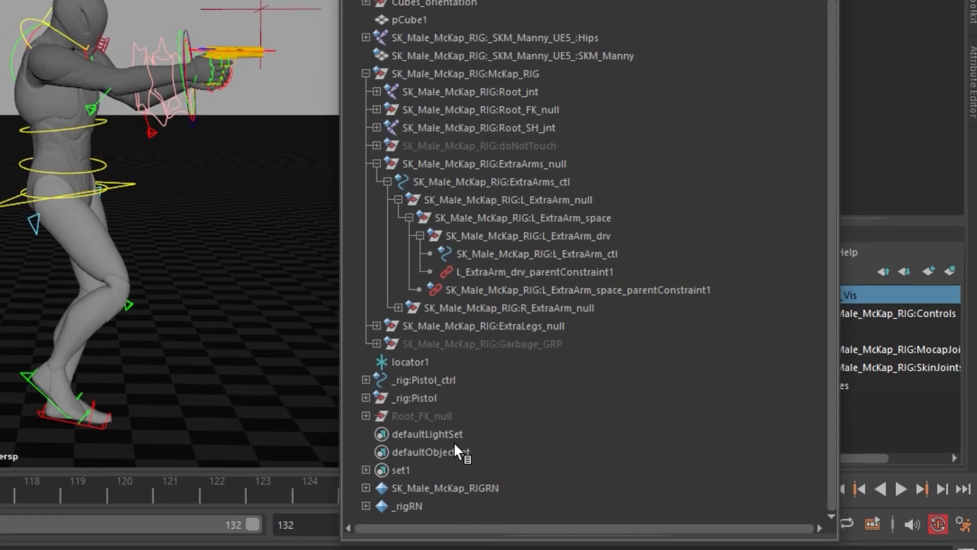
{"action": "left_click", "coordinate": [543, 420]}
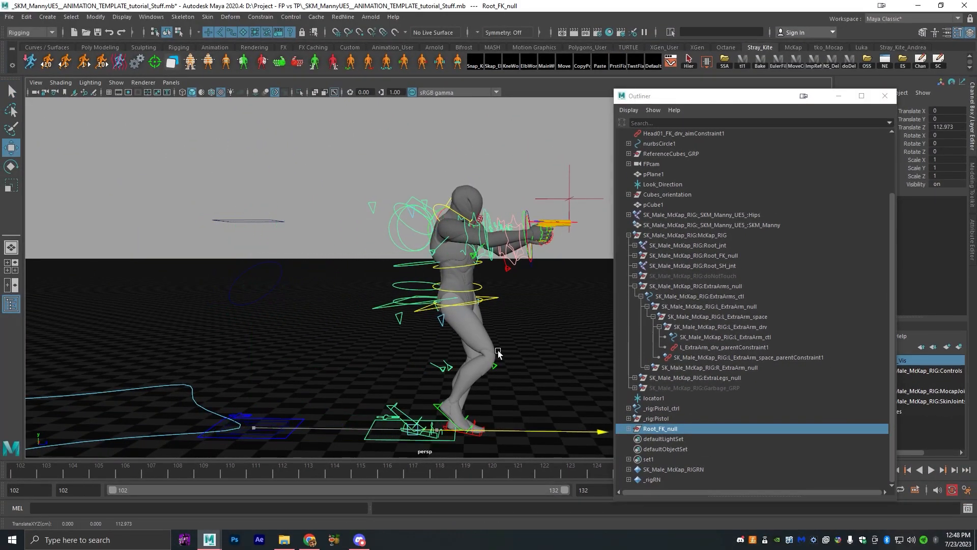
{"action": "middle_click_drag", "start_coordinate": [533, 350], "coordinate": [537, 350]}
{"action": "scroll", "coordinate": [539, 348], "scroll_direction": "up", "scroll_amount": 5}
{"action": "left_click_drag", "start_coordinate": [514, 370], "coordinate": [444, 377], "text": "alt"}
{"action": "scroll", "coordinate": [444, 377], "scroll_direction": "up", "scroll_amount": 5}
{"action": "middle_click_drag", "start_coordinate": [450, 377], "coordinate": [416, 377]}
{"action": "scroll", "coordinate": [469, 359], "scroll_direction": "down", "scroll_amount": 5}
{"action": "left_click_drag", "start_coordinate": [469, 358], "coordinate": [527, 369], "text": "alt"}
{"action": "scroll", "coordinate": [540, 366], "scroll_direction": "up", "scroll_amount": 5}
{"action": "scroll", "coordinate": [527, 368], "scroll_direction": "down", "scroll_amount": 7}
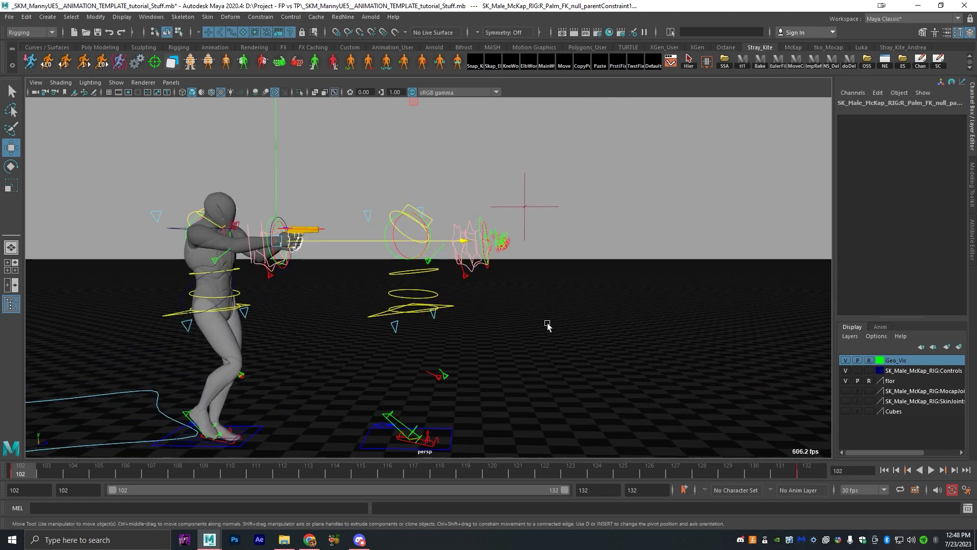
- Hide the Root_FK_null copy and play back the walk loop
{"action": "key", "text": "ctrl+h"}
{"action": "key", "text": "alt+v"}
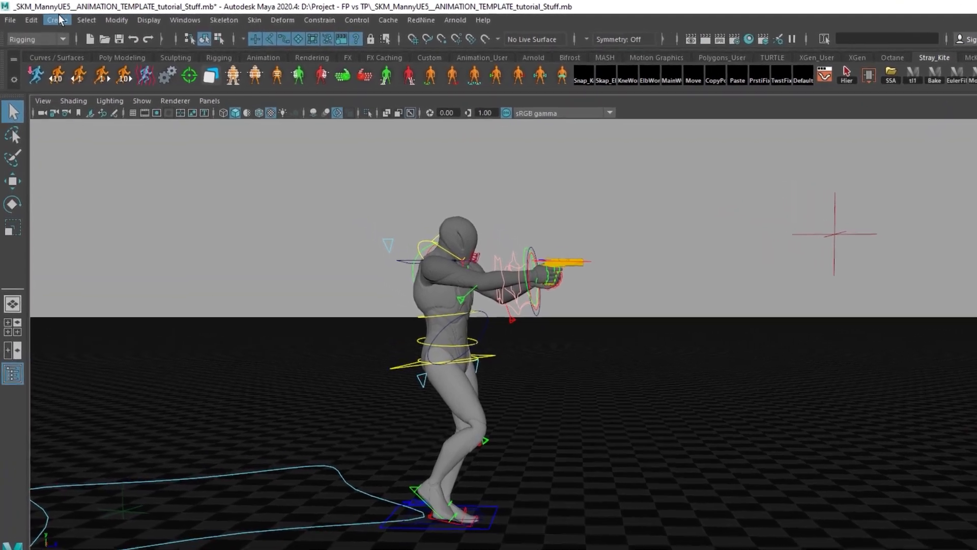
- Create a new camera and scale it uniformly to about 29.302
{"action": "left_click", "coordinate": [47, 17]}
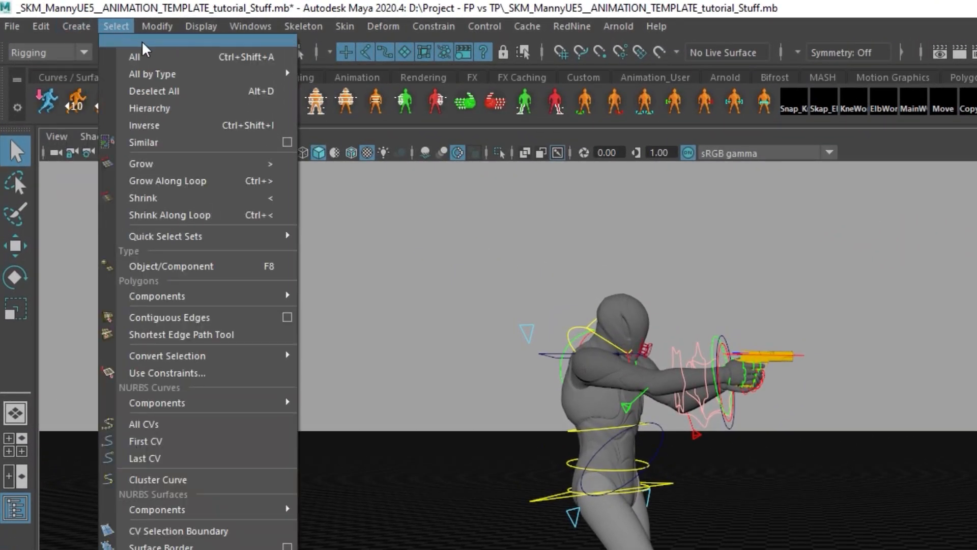
{"action": "mouse_move", "coordinate": [148, 143]}
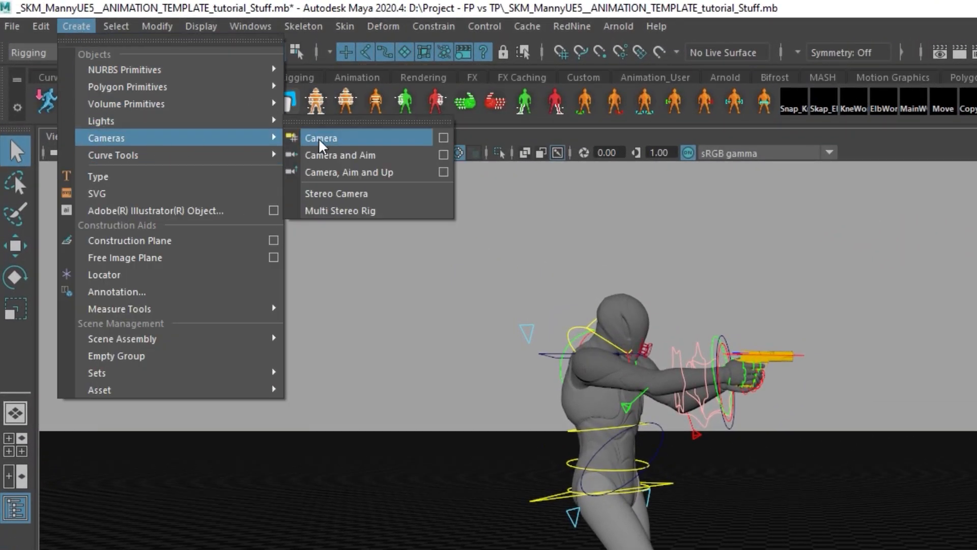
{"action": "left_click", "coordinate": [325, 136]}
{"action": "key", "text": "r"}
{"action": "left_click_drag", "start_coordinate": [580, 469], "coordinate": [432, 356], "text": "alt"}
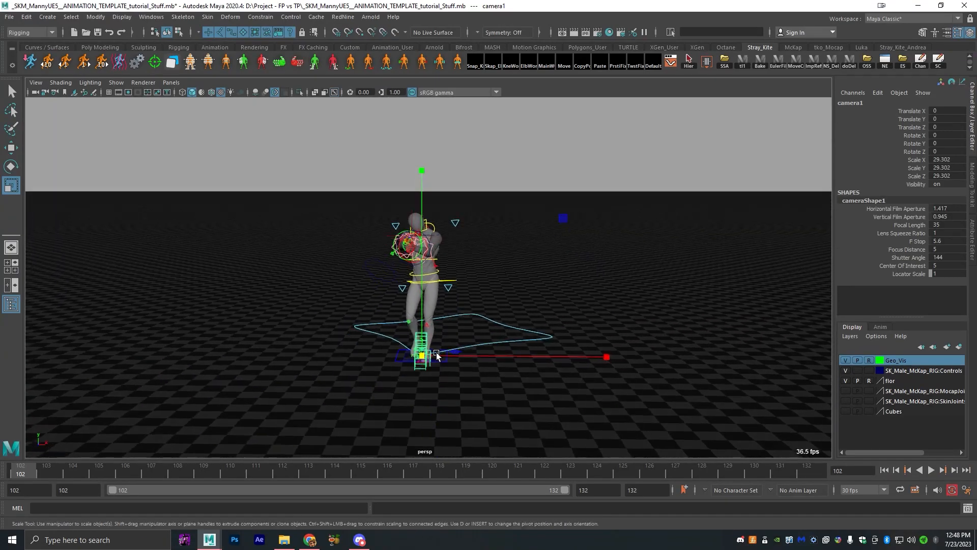
- Place the new camera beside the character at about X -226.878, Y 113.641, and set its Rotate Y to -90
{"action": "key", "text": "w"}
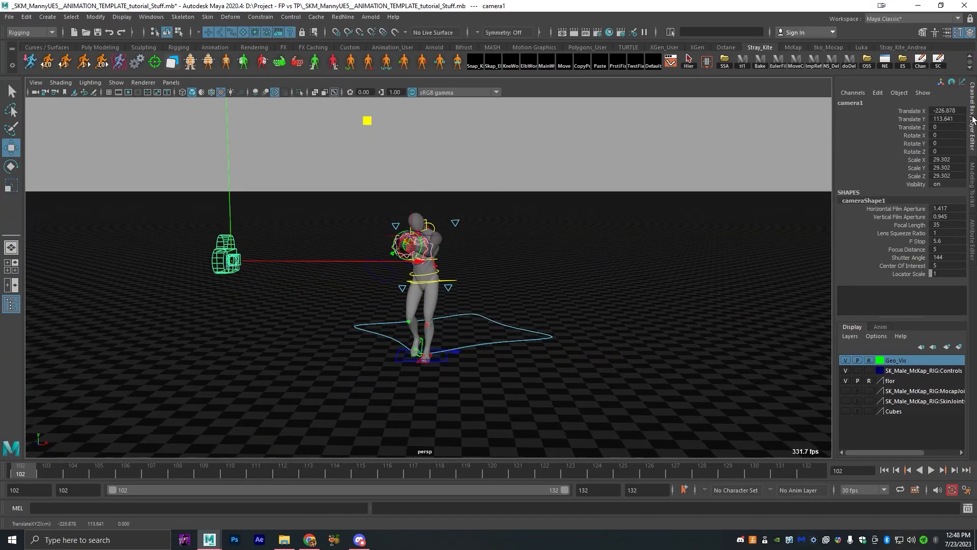
{"action": "key", "text": "e"}
{"action": "type", "text": "-90"}
{"action": "key", "text": "Return"}
{"action": "key", "text": "q"}
- Put the new side camera into a group of its own
{"action": "left_click_drag", "start_coordinate": [300, 305], "coordinate": [362, 341], "text": "alt"}
{"action": "left_click", "coordinate": [252, 279]}
{"action": "left_click", "coordinate": [216, 294]}
{"action": "left_click", "coordinate": [216, 294]}
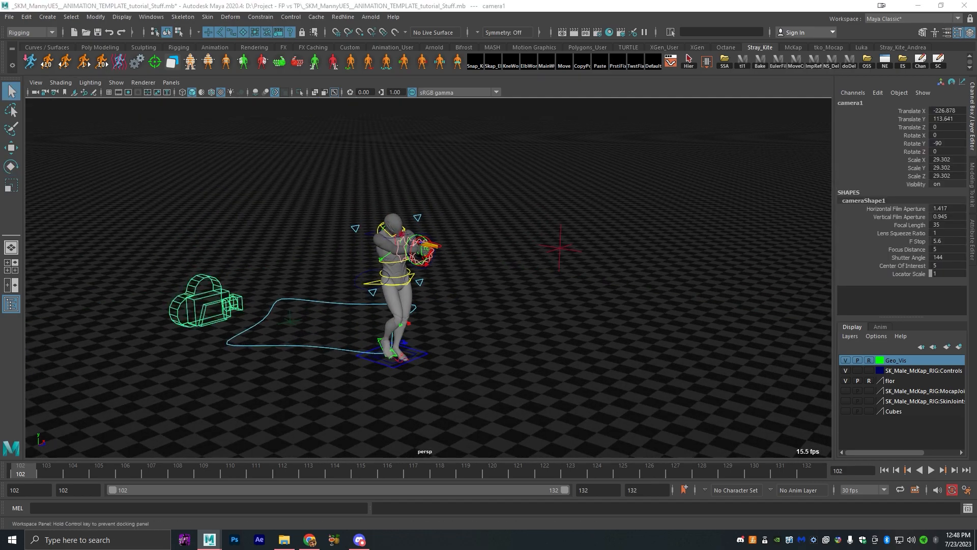
{"action": "key", "text": "ctrl+g"}
{"action": "left_click_drag", "start_coordinate": [325, 306], "coordinate": [364, 323], "text": "alt"}
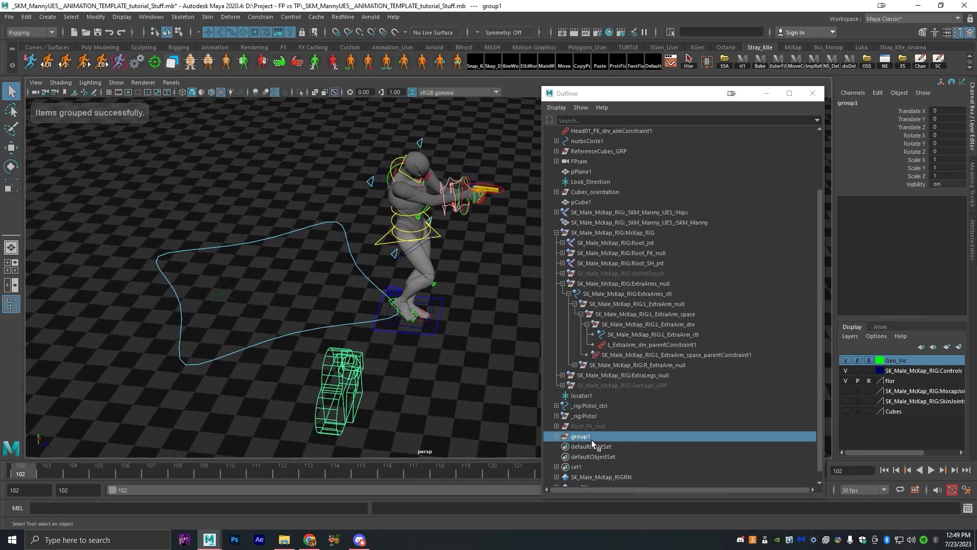
{"action": "left_click", "coordinate": [390, 420]}
{"action": "left_click", "coordinate": [360, 389]}
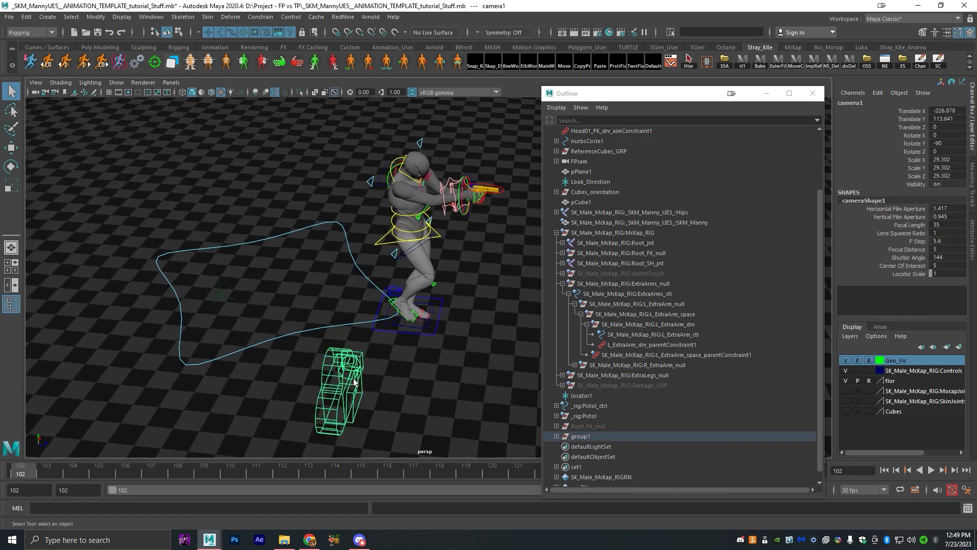
- Key the camera group at frame 102 and move it forward to about 142.276 along Z for the end of the loop
{"action": "left_click", "coordinate": [580, 437]}
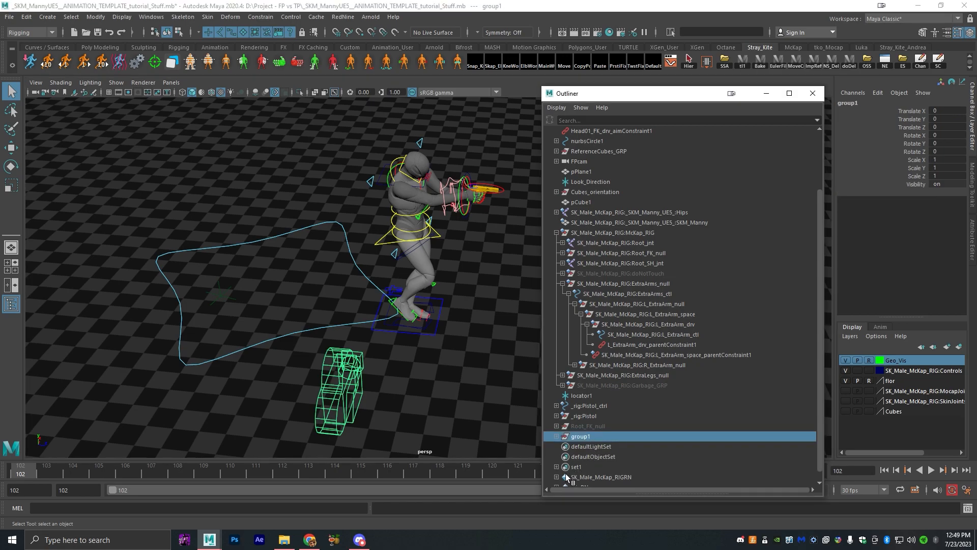
{"action": "left_click_drag", "start_coordinate": [442, 326], "coordinate": [402, 334], "text": "alt"}
{"action": "scroll", "coordinate": [395, 334], "scroll_direction": "down", "scroll_amount": 3}
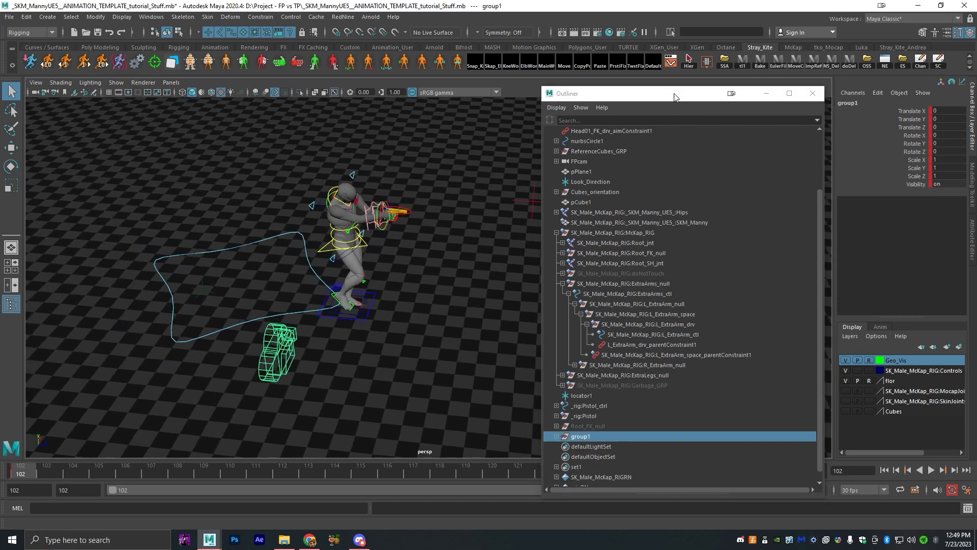
{"action": "left_click_drag", "start_coordinate": [656, 95], "coordinate": [782, 77]}
{"action": "left_click_drag", "start_coordinate": [356, 329], "coordinate": [411, 331], "text": "alt"}
{"action": "scroll", "coordinate": [410, 330], "scroll_direction": "down", "scroll_amount": 4}
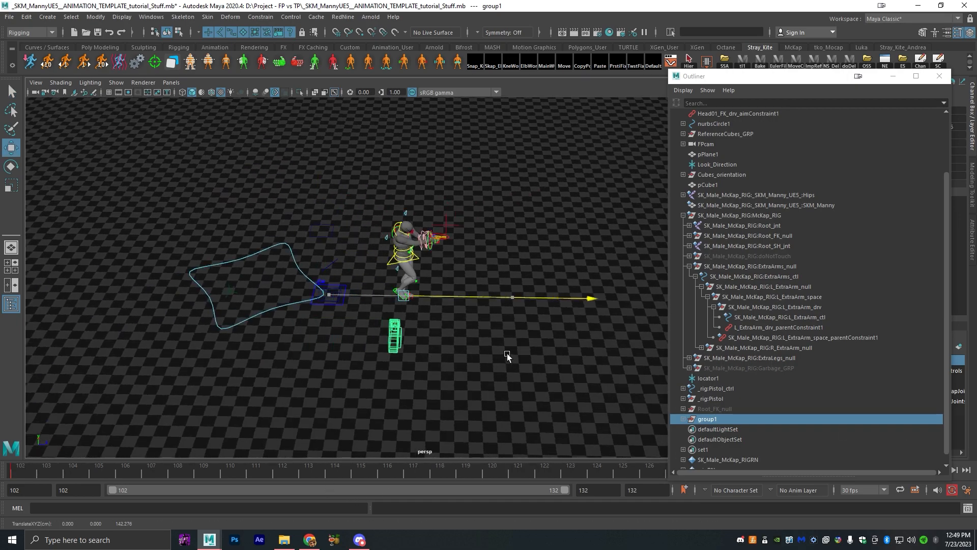
{"action": "left_click_drag", "start_coordinate": [402, 299], "coordinate": [409, 264], "text": "alt"}
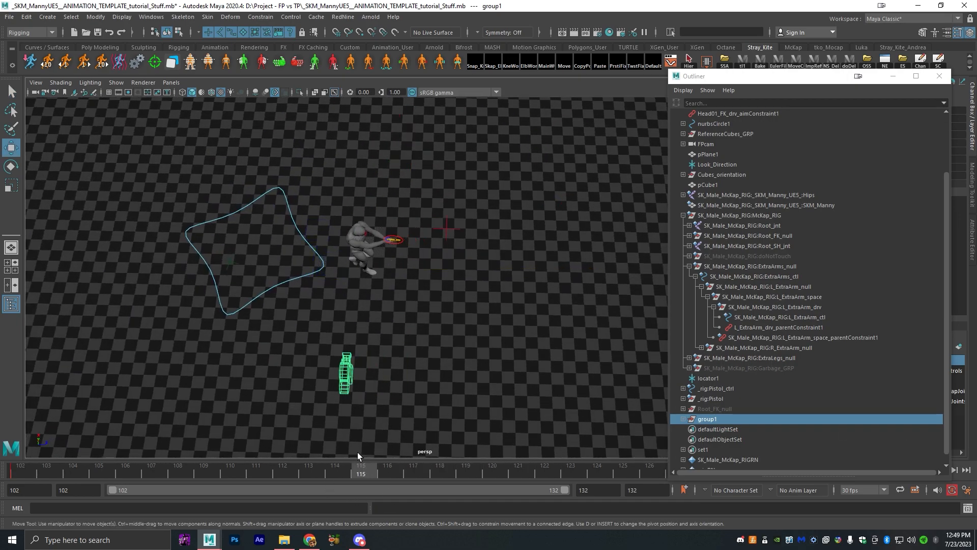
- Set linear tangents on all keys of the camera group
{"action": "double_click", "coordinate": [54, 475]}
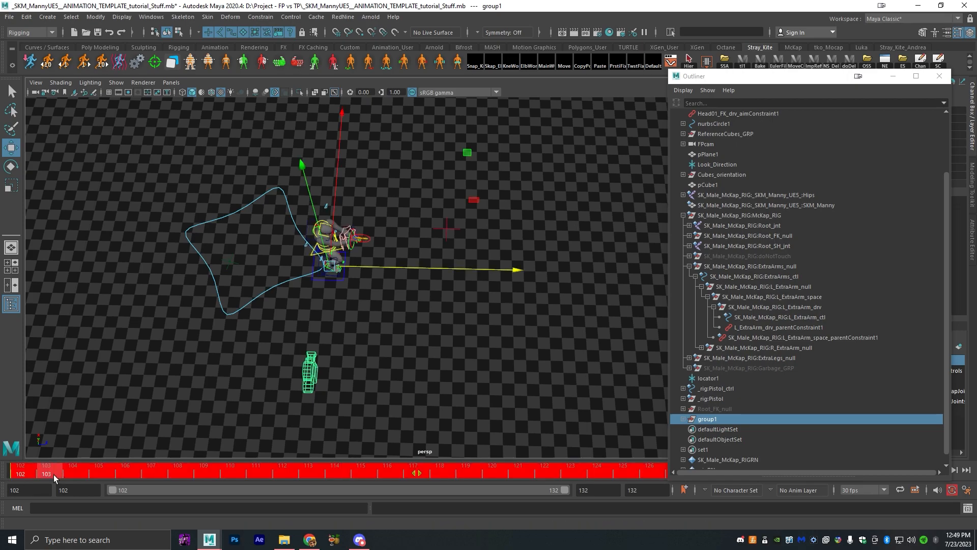
{"action": "right_click", "coordinate": [54, 475]}
{"action": "mouse_move", "coordinate": [122, 300]}
{"action": "left_click", "coordinate": [213, 311]}
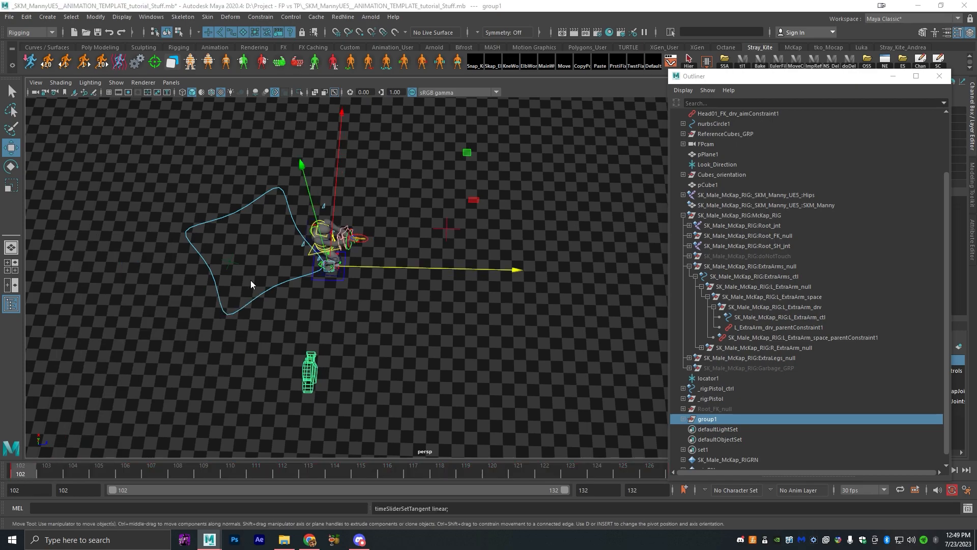
- Look through camera1 in the enlarged view, play the walk briefly and close the Outliner
{"action": "key", "text": "space"}
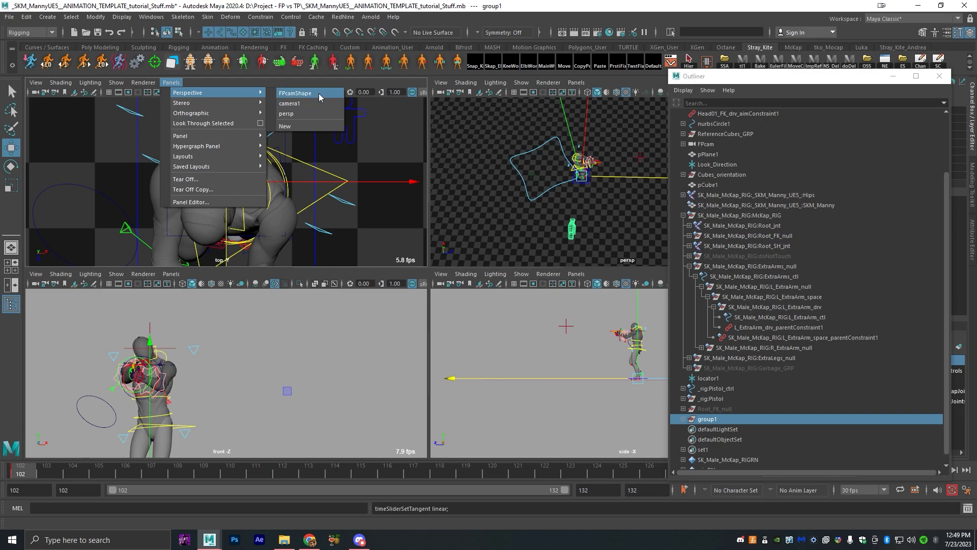
{"action": "left_click", "coordinate": [289, 103]}
{"action": "key", "text": "space"}
{"action": "key", "text": "alt+v"}
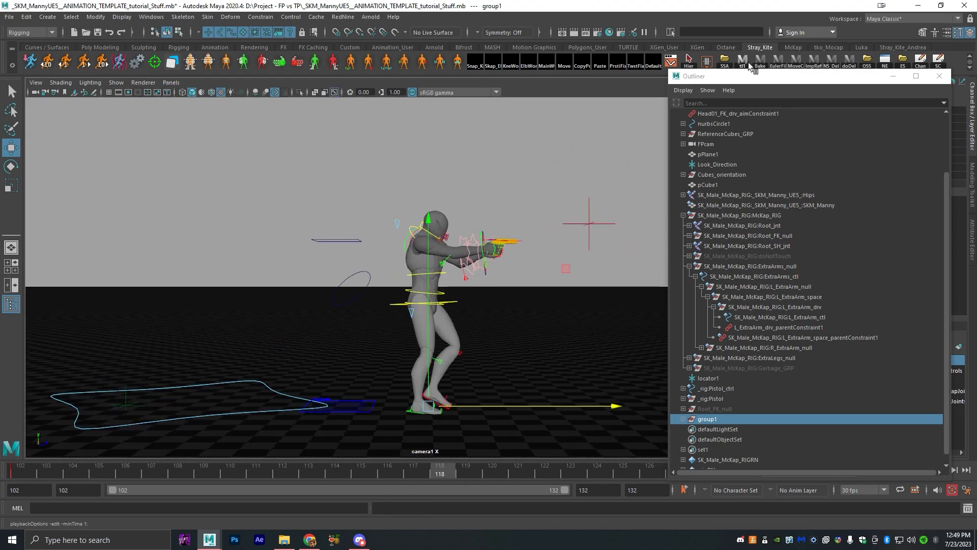
{"action": "left_click", "coordinate": [940, 76]}
{"action": "left_click", "coordinate": [931, 470]}
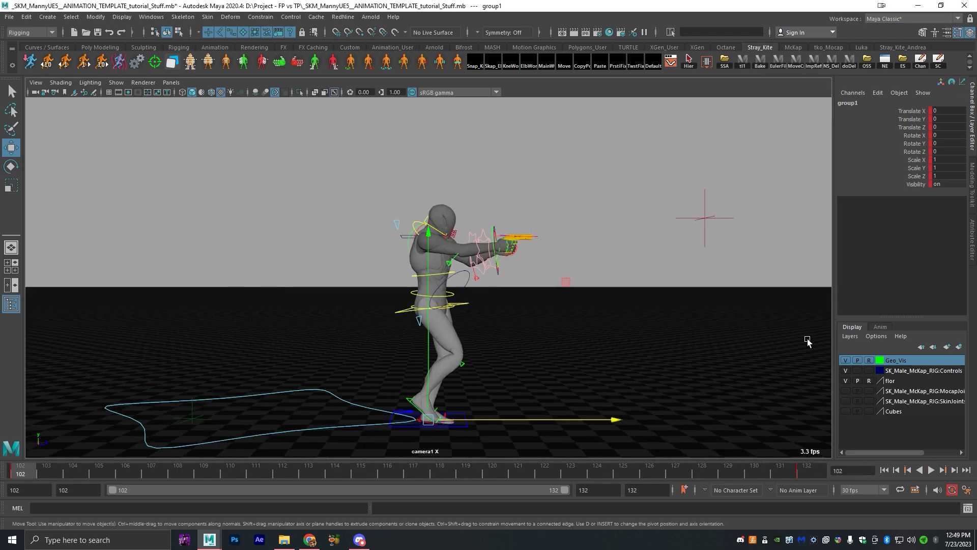
- Play the looped pistol walk through the side camera to check how it tracks the character
{"action": "key", "text": "alt+comma"}
{"action": "key", "text": "alt+comma"}
{"action": "key", "text": "alt+period"}
{"action": "key", "text": "alt+v"}
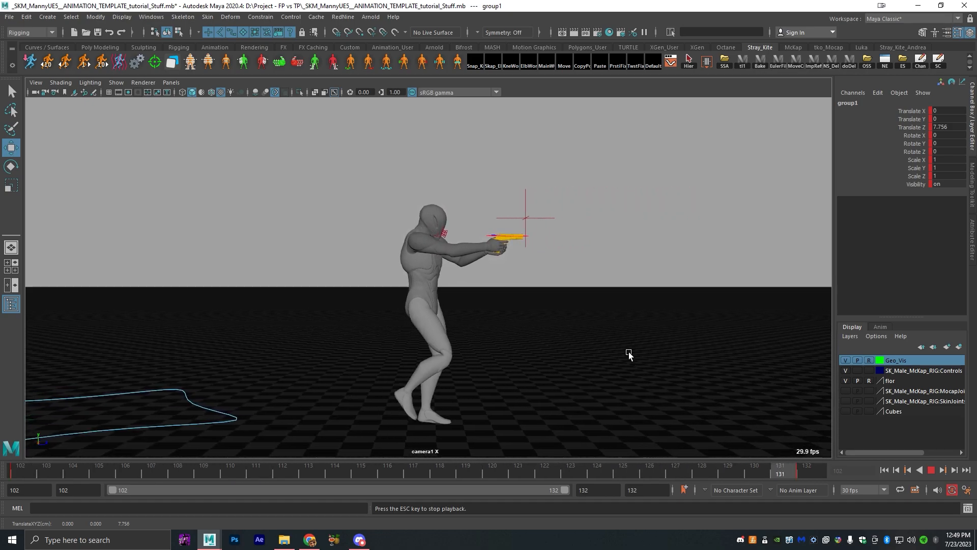
{"action": "key", "text": "Escape"}
- Select the right ankle IK control (R_Ancle_IK_ctl) in the perspective view
{"action": "key", "text": "space"}
{"action": "key", "text": "space"}
{"action": "left_click_drag", "start_coordinate": [571, 294], "coordinate": [514, 356], "text": "alt"}
{"action": "right_click_drag", "start_coordinate": [514, 356], "coordinate": [331, 393], "text": "alt"}
{"action": "middle_click_drag", "start_coordinate": [331, 392], "coordinate": [402, 245], "text": "alt"}
{"action": "right_click_drag", "start_coordinate": [402, 245], "coordinate": [529, 326], "text": "alt"}
{"action": "key", "text": "q"}
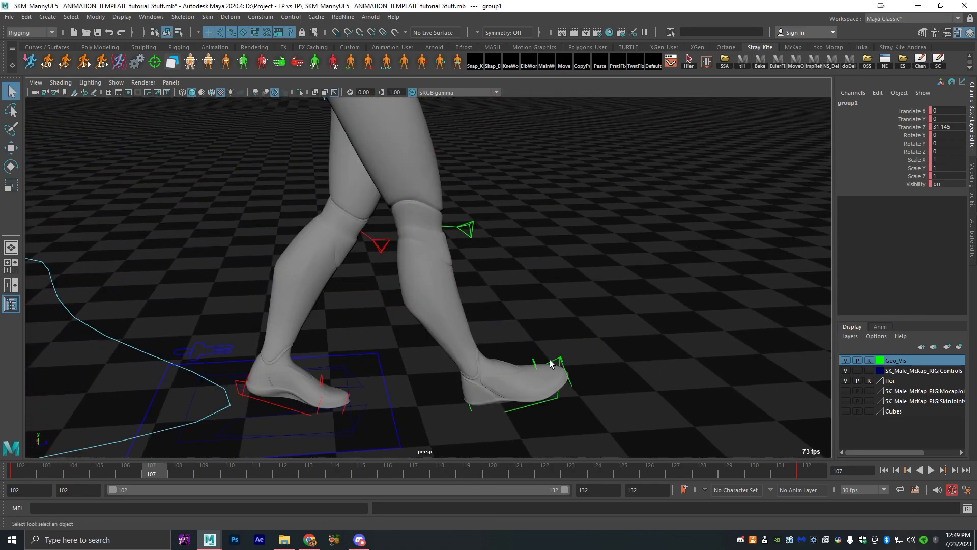
{"action": "left_click", "coordinate": [552, 363]}
- Examine the right foot's contact with the floor line in the side view around frame 107
{"action": "right_click_drag", "start_coordinate": [672, 414], "coordinate": [623, 405], "text": "alt"}
{"action": "middle_click_drag", "start_coordinate": [623, 406], "coordinate": [609, 349], "text": "alt"}
{"action": "left_click_drag", "start_coordinate": [609, 351], "coordinate": [467, 345], "text": "alt"}
{"action": "key", "text": "space"}
{"action": "key", "text": "space"}
{"action": "key", "text": "f"}
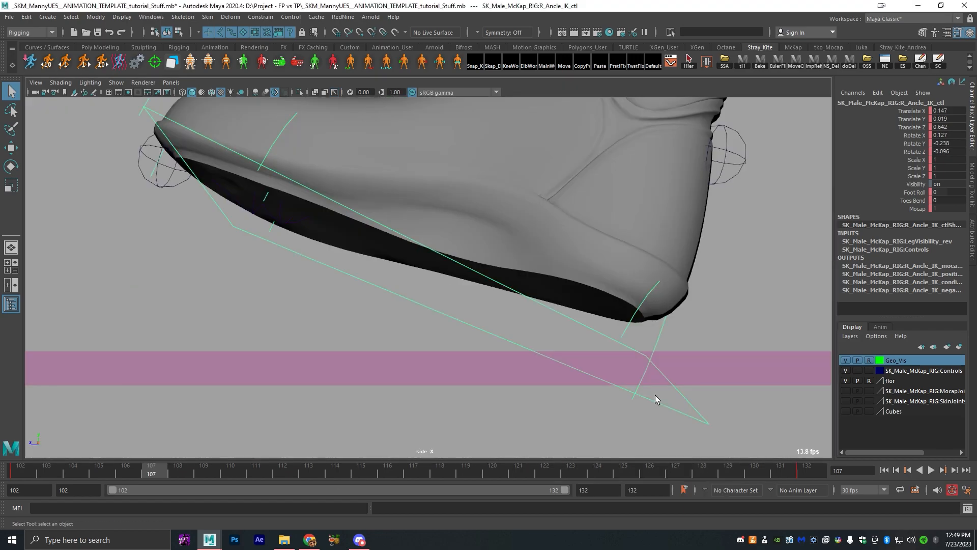
{"action": "right_click_drag", "start_coordinate": [655, 395], "coordinate": [500, 329], "text": "alt"}
{"action": "key", "text": "space"}
{"action": "key", "text": "space"}
{"action": "right_click_drag", "start_coordinate": [506, 382], "coordinate": [463, 377], "text": "alt"}
{"action": "middle_click_drag", "start_coordinate": [463, 376], "coordinate": [453, 334], "text": "alt"}
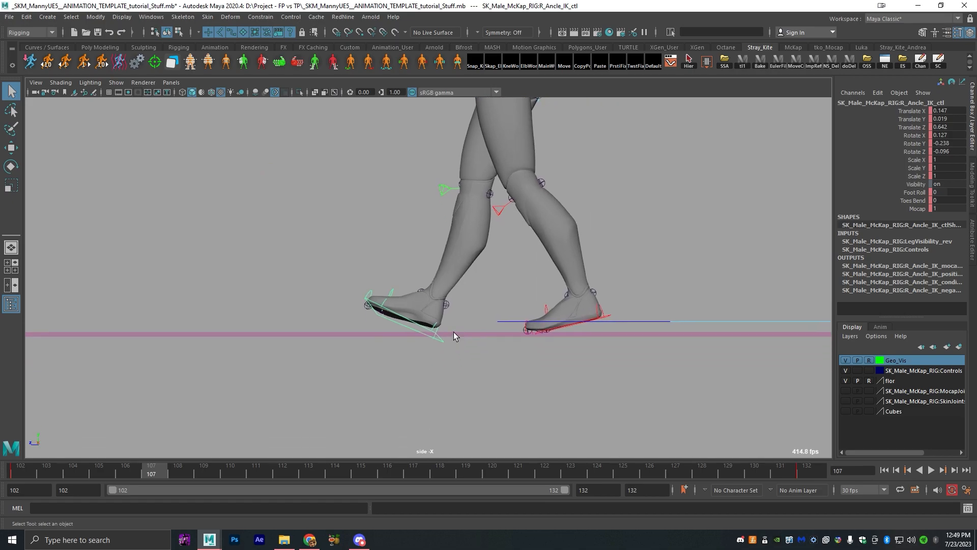
{"action": "right_click_drag", "start_coordinate": [453, 334], "coordinate": [412, 373], "text": "alt"}
{"action": "middle_click_drag", "start_coordinate": [412, 373], "coordinate": [454, 319], "text": "alt"}
{"action": "right_click_drag", "start_coordinate": [454, 320], "coordinate": [536, 310], "text": "alt"}
{"action": "middle_click_drag", "start_coordinate": [536, 310], "coordinate": [496, 363], "text": "alt"}
{"action": "right_click_drag", "start_coordinate": [497, 363], "coordinate": [539, 357], "text": "alt"}
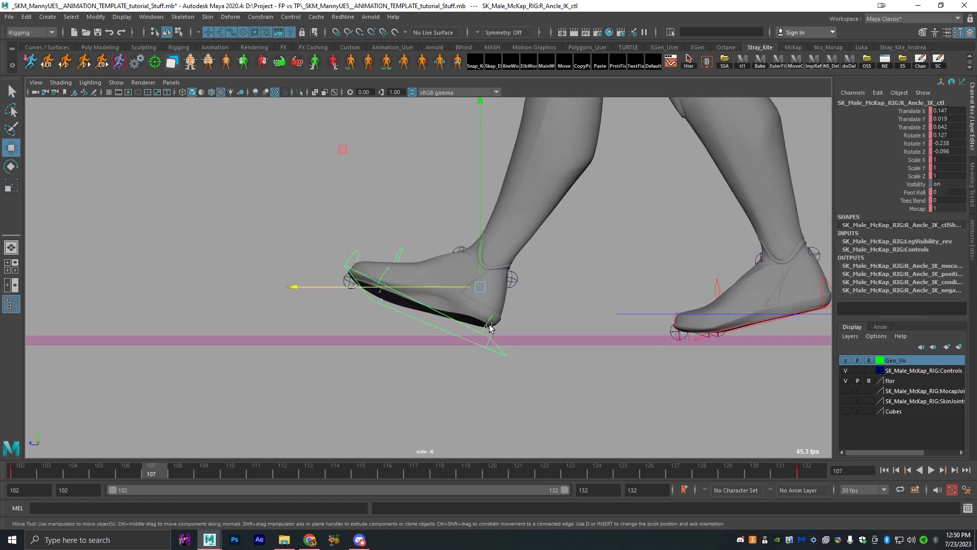
{"action": "right_click_drag", "start_coordinate": [530, 375], "coordinate": [410, 373], "text": "alt"}
{"action": "middle_click_drag", "start_coordinate": [411, 373], "coordinate": [410, 399], "text": "alt"}
- Lower the right ankle IK control to about Translate Y -1.758 at frame 113, and set about -0.304 at frame 122
{"action": "left_click_drag", "start_coordinate": [151, 471], "coordinate": [50, 467]}
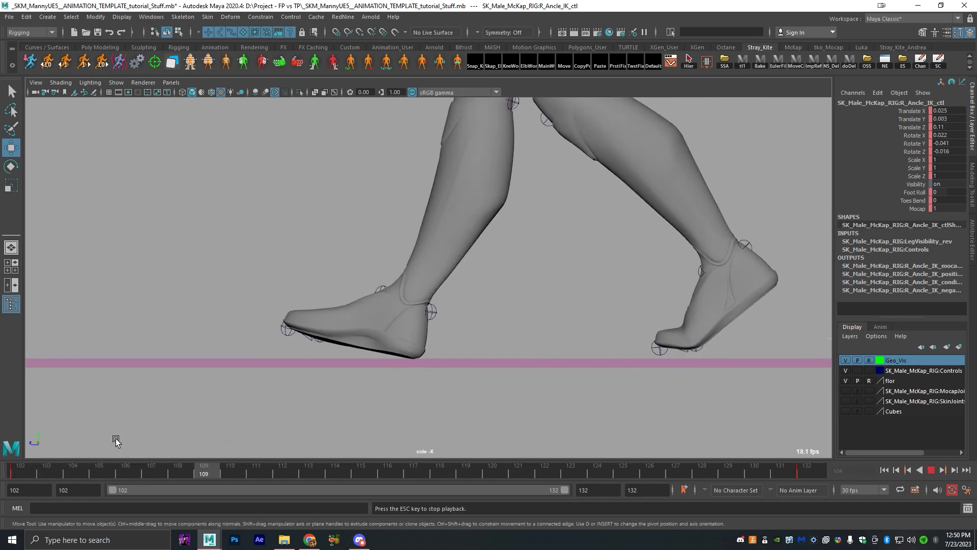
{"action": "key", "text": "Escape"}
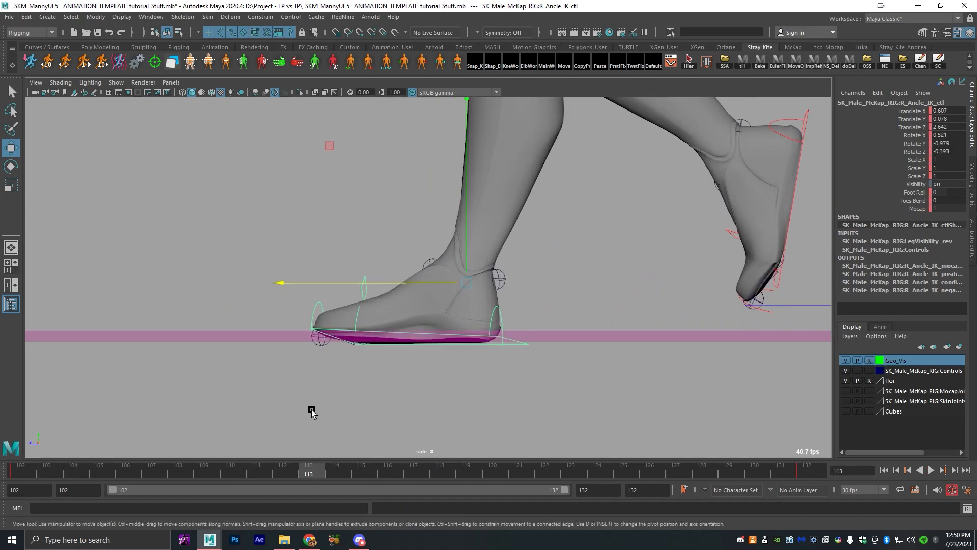
{"action": "right_click_drag", "start_coordinate": [311, 410], "coordinate": [348, 429], "text": "alt"}
{"action": "middle_click_drag", "start_coordinate": [348, 429], "coordinate": [350, 406], "text": "shift"}
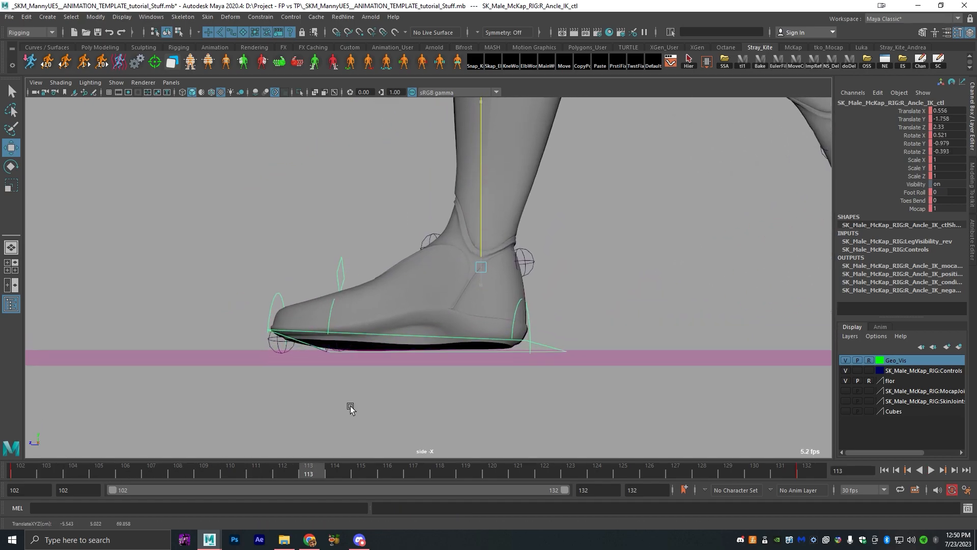
{"action": "key", "text": "alt+v"}
{"action": "key", "text": "alt+v"}
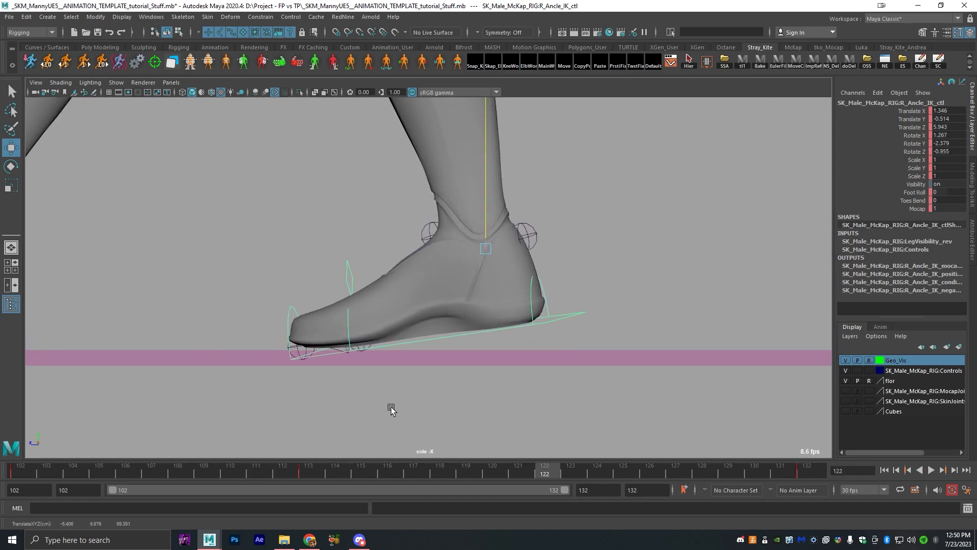
- Hide the joints in the side view
{"action": "left_click", "coordinate": [116, 83]}
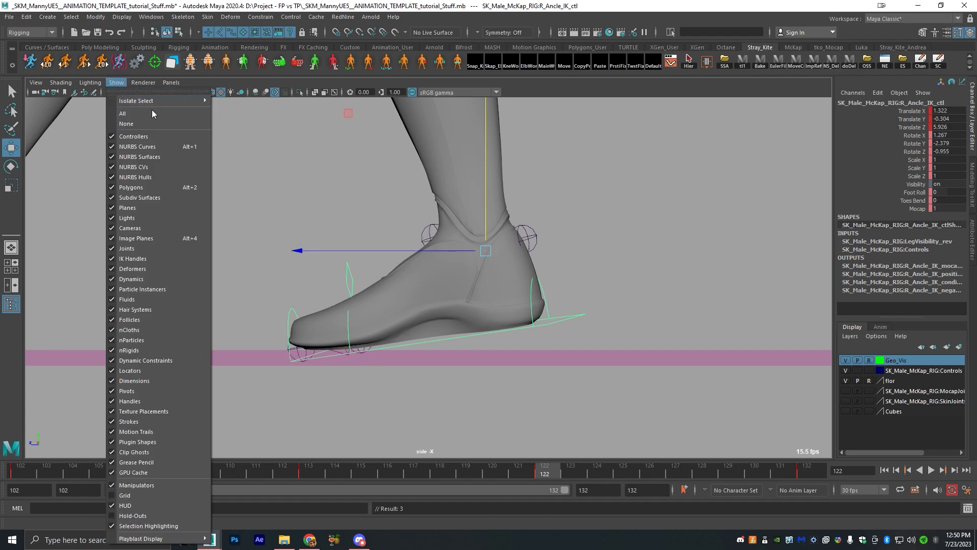
{"action": "left_click", "coordinate": [131, 249]}
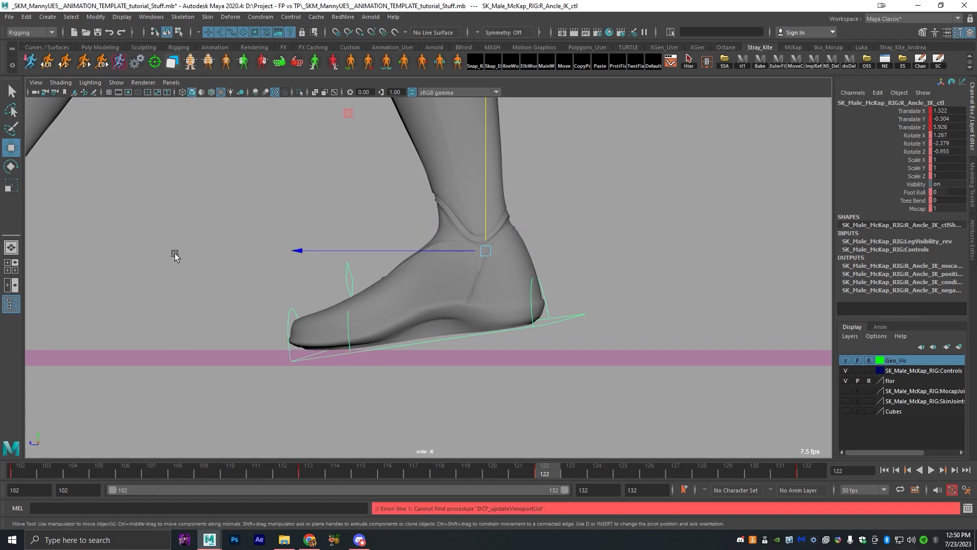
{"action": "middle_click_drag", "start_coordinate": [427, 365], "coordinate": [462, 358], "text": "alt"}
- Move the right ankle IK control at frame 125 to about Translate X 0.827, Y 1.319, and play the result
{"action": "key", "text": "alt+v"}
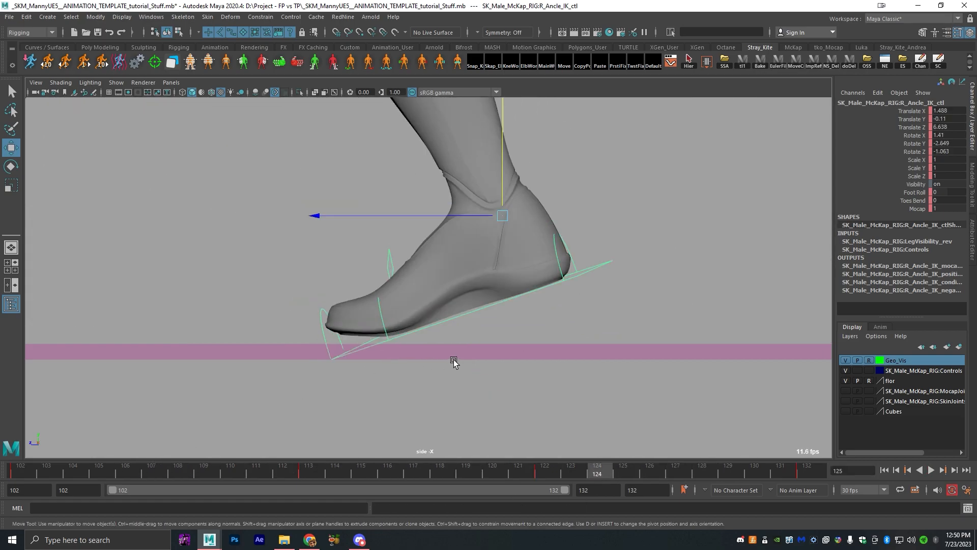
{"action": "middle_click_drag", "start_coordinate": [453, 360], "coordinate": [446, 368]}
{"action": "key", "text": "alt+v"}
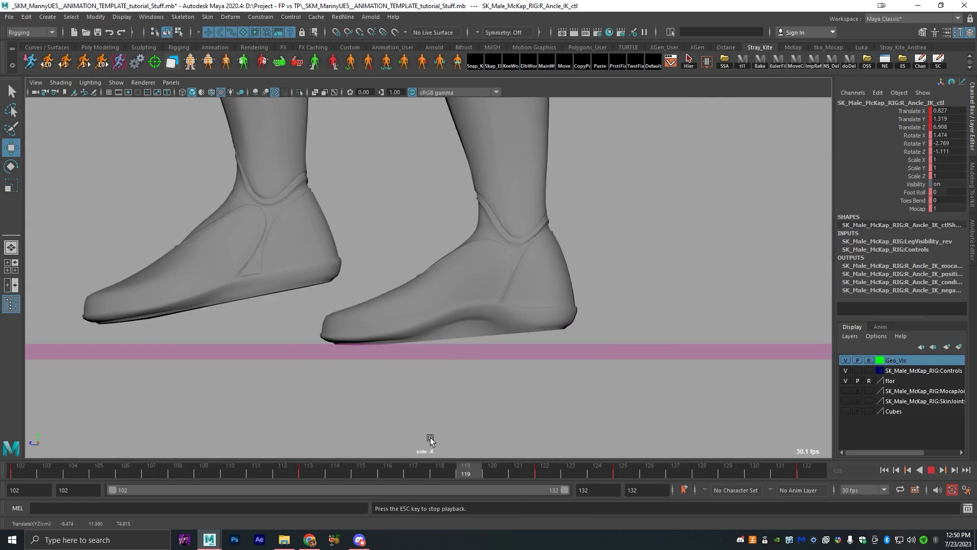
{"action": "key", "text": "alt+v"}
- Step through the heel-plant frames and reposition the right ankle IK control so the landing foot meets the floor line
{"action": "left_click_drag", "start_coordinate": [151, 470], "coordinate": [252, 461]}
{"action": "key", "text": "alt+comma"}
{"action": "key", "text": "alt+period"}
{"action": "key", "text": "alt+comma"}
{"action": "key", "text": "alt+comma"}
{"action": "key", "text": "alt+period"}
{"action": "key", "text": "alt+period"}
{"action": "middle_click_drag", "start_coordinate": [473, 390], "coordinate": [487, 375]}
{"action": "key", "text": "alt+period"}
{"action": "key", "text": "alt+period"}
{"action": "key", "text": "alt+period"}
{"action": "key", "text": "alt+period"}
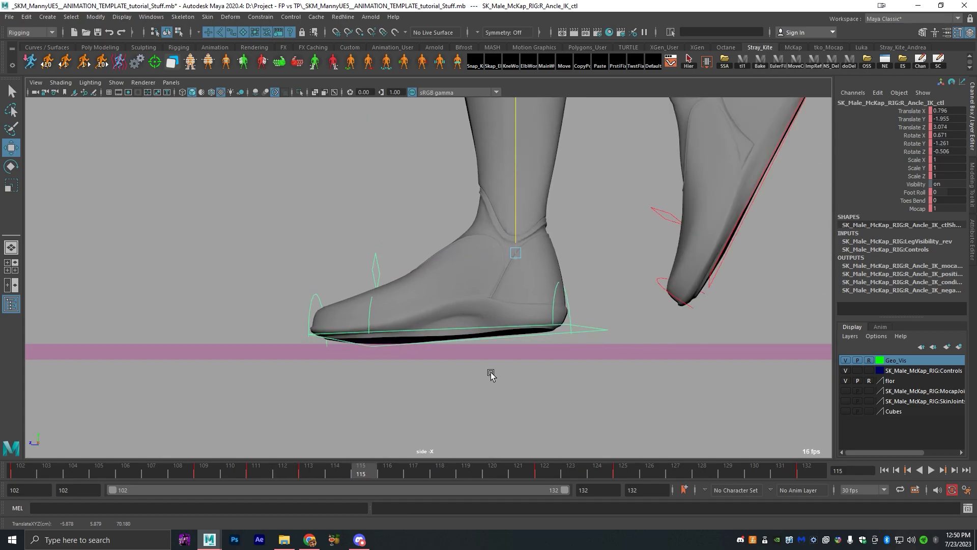
- Step through the stance up to frame 121 and refine the right ankle IK control's height above the floor
{"action": "key", "text": "alt+comma"}
{"action": "key", "text": "alt+comma"}
{"action": "key", "text": "alt+period"}
{"action": "key", "text": "alt+period"}
{"action": "key", "text": "alt+period"}
{"action": "key", "text": "alt+period"}
{"action": "key", "text": "alt+period"}
{"action": "key", "text": "alt+period"}
{"action": "key", "text": "alt+period"}
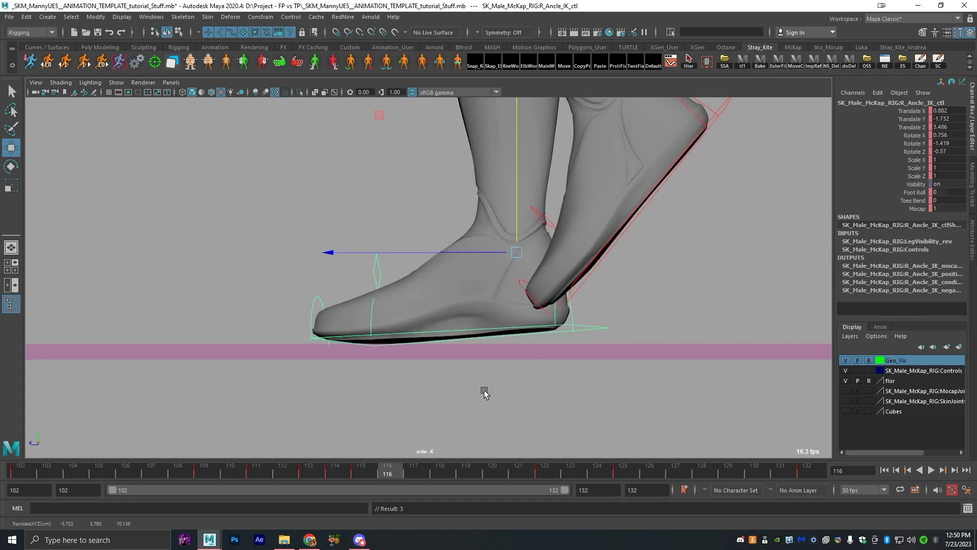
{"action": "key", "text": "alt+period"}
{"action": "key", "text": "alt+period"}
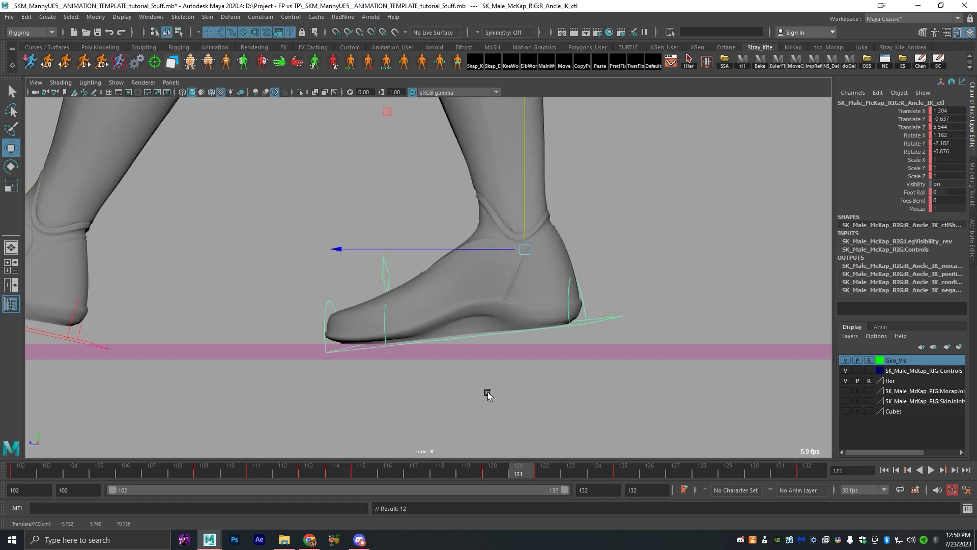
- Recheck the stance frames and fine-tune the right ankle IK control as the heel lifts towards frame 124
{"action": "key", "text": "alt+comma"}
{"action": "key", "text": "alt+comma"}
{"action": "key", "text": "alt+comma"}
{"action": "key", "text": "alt+comma"}
{"action": "key", "text": "alt+comma"}
{"action": "key", "text": "alt+comma"}
{"action": "key", "text": "alt+comma"}
{"action": "key", "text": "alt+comma"}
{"action": "key", "text": "alt+comma"}
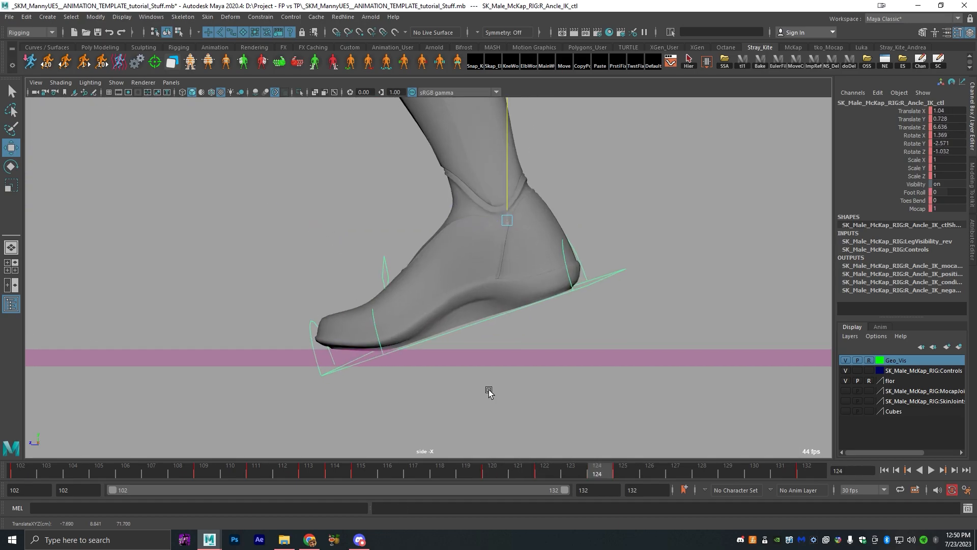
- Select the right toe control (R_Toe_IFK_ctl) and play the walk to check the planted foot
{"action": "key", "text": "q"}
{"action": "key", "text": "alt+comma"}
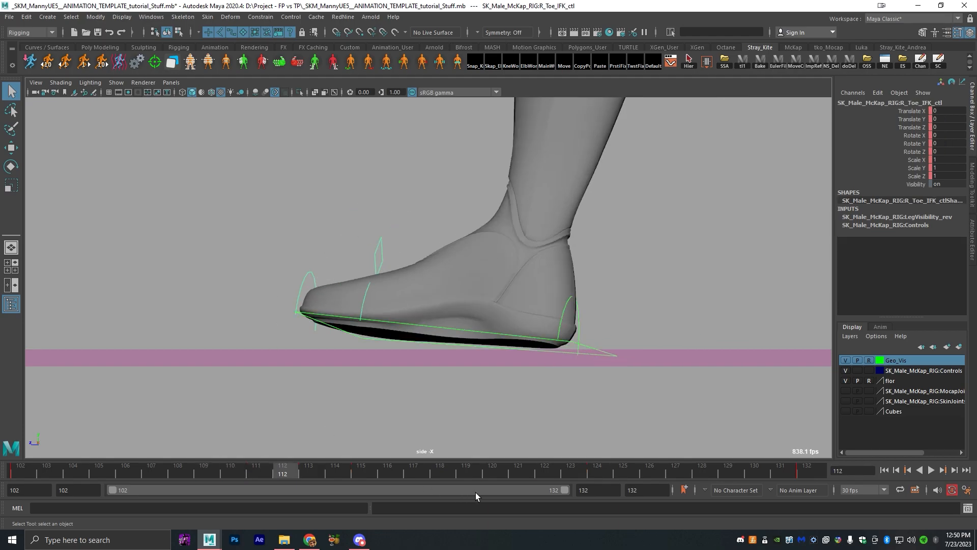
{"action": "left_click", "coordinate": [68, 471]}
{"action": "key", "text": "alt+v"}
{"action": "key", "text": "alt+v"}
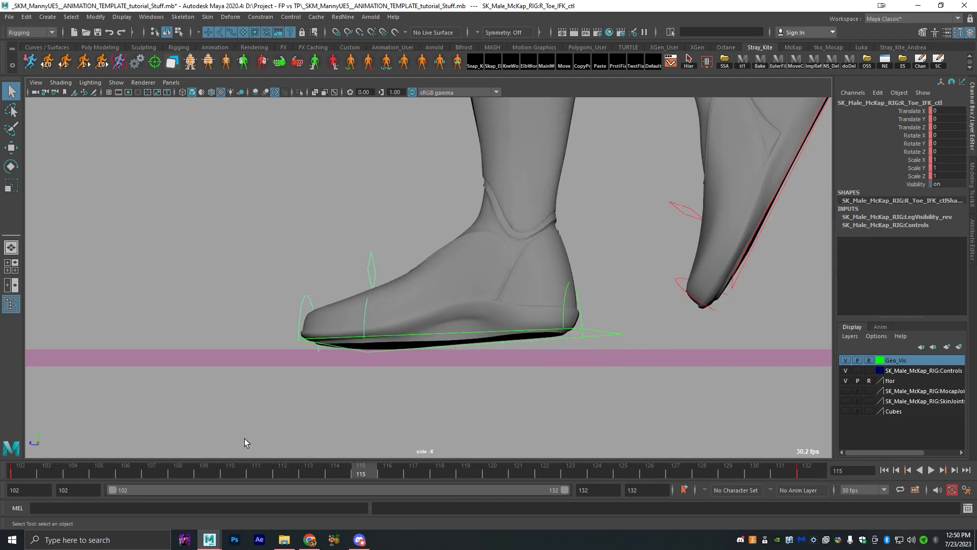
{"action": "left_click", "coordinate": [191, 471]}
{"action": "key", "text": "alt+v"}
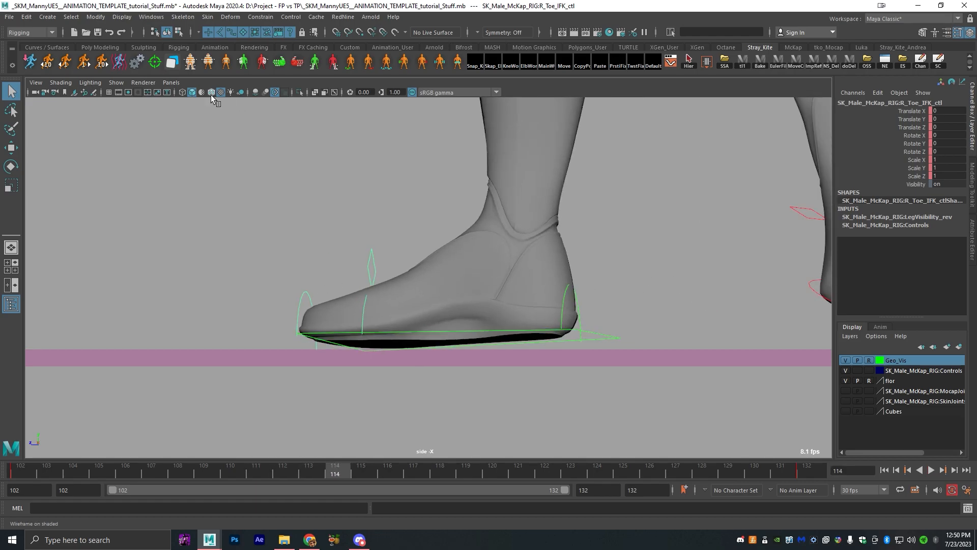
- Turn on the field chart in the side view and line the right foot up with it around frame 110
{"action": "left_click", "coordinate": [147, 93]}
{"action": "middle_click_drag", "start_coordinate": [352, 354], "coordinate": [488, 346], "text": "alt"}
{"action": "left_click_drag", "start_coordinate": [301, 475], "coordinate": [247, 466]}
{"action": "key", "text": "alt+comma"}
{"action": "key", "text": "alt+comma"}
{"action": "key", "text": "alt+comma"}
{"action": "key", "text": "alt+period"}
{"action": "key", "text": "alt+comma"}
{"action": "key", "text": "alt+period"}
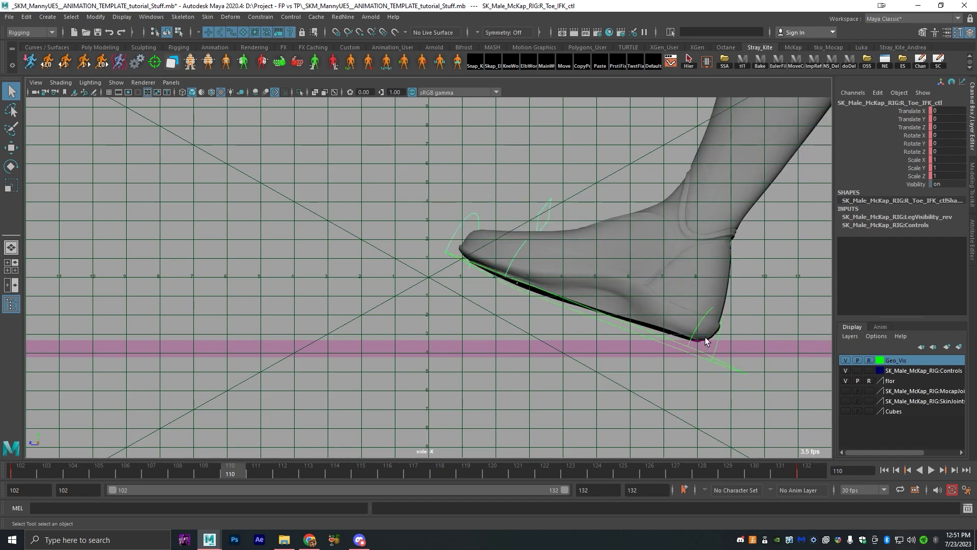
- Move the right toe control at frame 111 to about Translate X 0.612, Y 0.136, Z -0.127 to hold the foot in place
{"action": "key", "text": "alt+period"}
{"action": "key", "text": "w"}
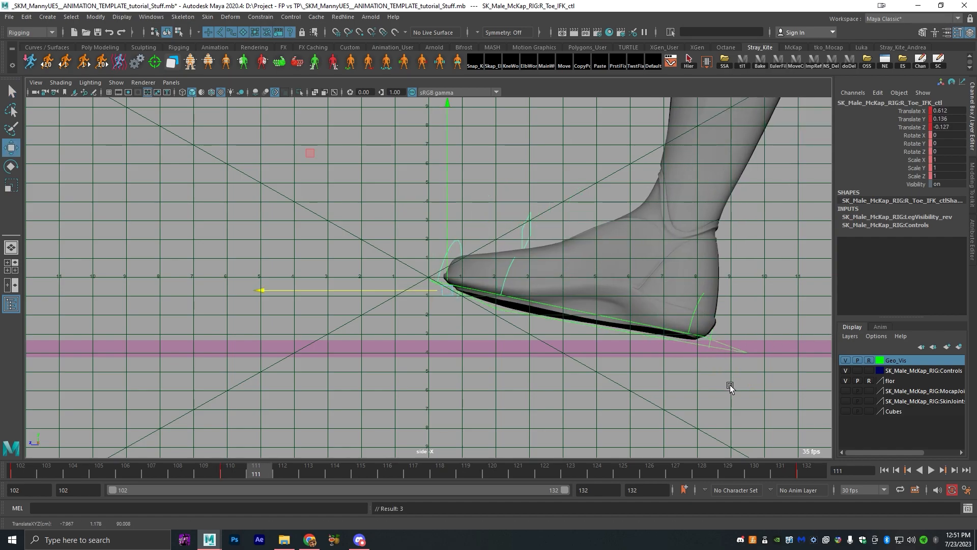
{"action": "key", "text": "alt+period"}
{"action": "key", "text": "alt+period"}
{"action": "key", "text": "alt+period"}
{"action": "key", "text": "alt+period"}
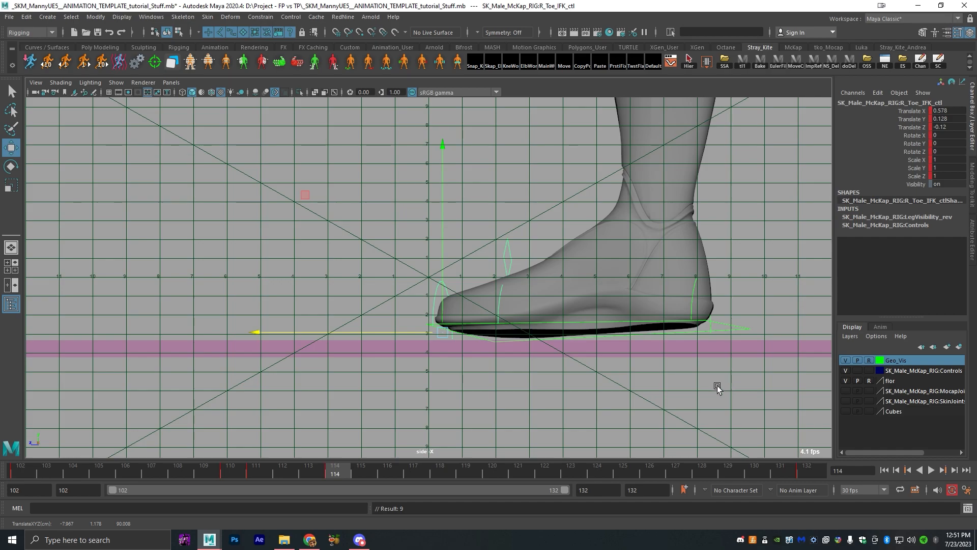
{"action": "key", "text": "alt+period"}
{"action": "key", "text": "alt+period"}
- Hide the rig's Controls layer and nudge the right toe control between frames 114 and 120 to stop the foot sliding
{"action": "left_click", "coordinate": [338, 474]}
{"action": "scroll", "coordinate": [527, 406], "scroll_direction": "up", "scroll_amount": 3}
{"action": "middle_click_drag", "start_coordinate": [526, 406], "coordinate": [520, 404], "text": "alt"}
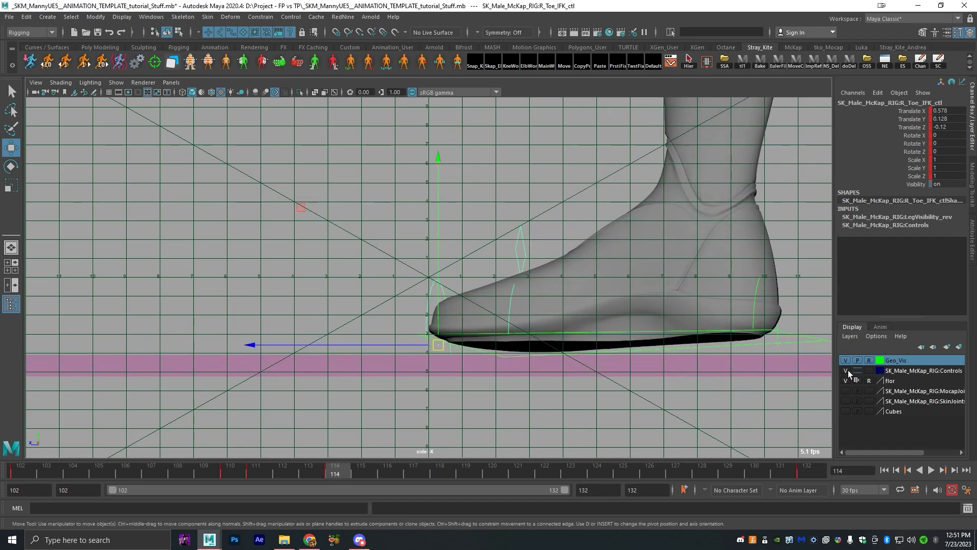
{"action": "key", "text": "alt+period"}
{"action": "key", "text": "alt+period"}
{"action": "key", "text": "alt+period"}
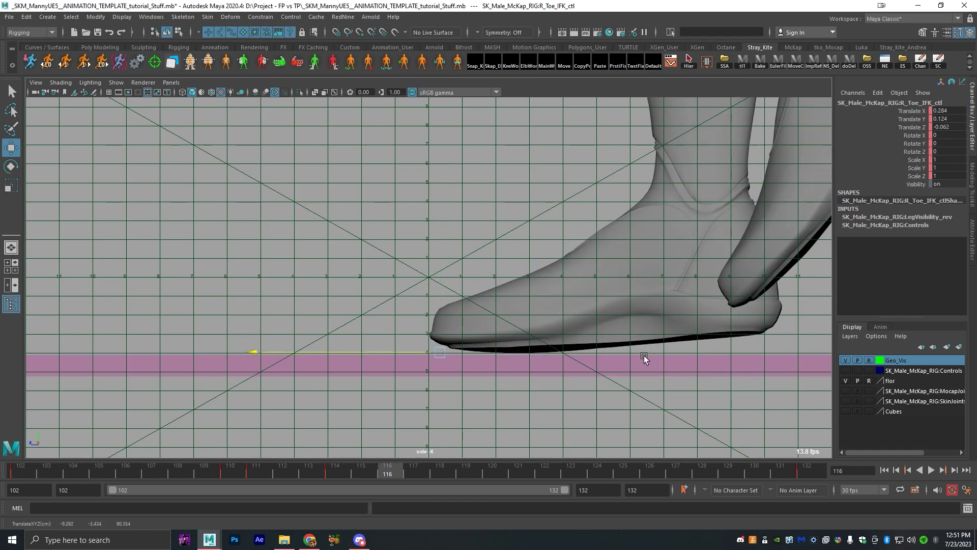
{"action": "key", "text": "alt+v"}
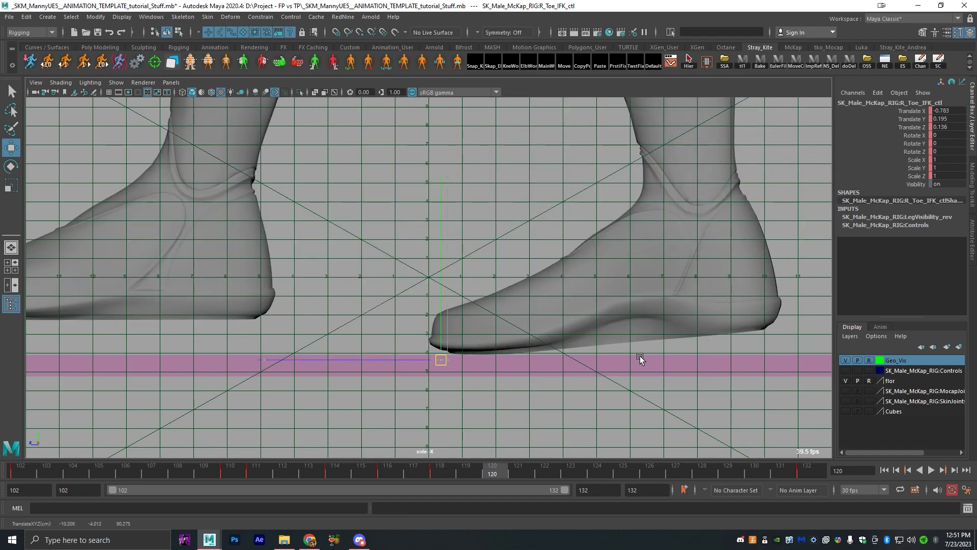
- Show the rig's Controls layer again with the feet framed in the front view, and select the left heel control (L_Heel_IFK_ctl)
{"action": "key", "text": "space"}
{"action": "key", "text": "space"}
{"action": "scroll", "coordinate": [329, 379], "scroll_direction": "down", "scroll_amount": 5}
{"action": "middle_click_drag", "start_coordinate": [375, 438], "coordinate": [487, 348], "text": "alt"}
{"action": "scroll", "coordinate": [488, 351], "scroll_direction": "up", "scroll_amount": 4}
{"action": "middle_click_drag", "start_coordinate": [523, 401], "coordinate": [490, 328], "text": "alt"}
{"action": "scroll", "coordinate": [475, 371], "scroll_direction": "up", "scroll_amount": 5}
{"action": "scroll", "coordinate": [474, 373], "scroll_direction": "up", "scroll_amount": 3}
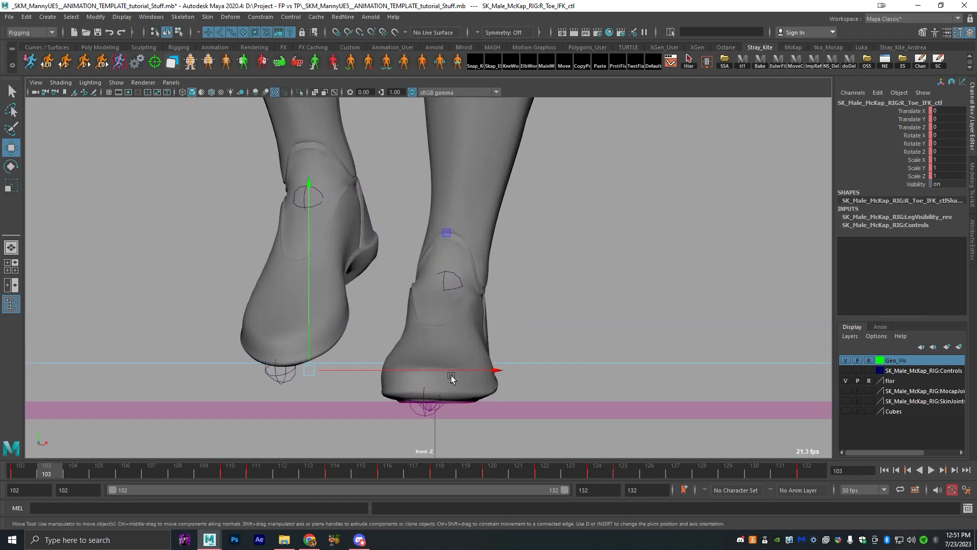
{"action": "key", "text": "q"}
{"action": "left_click", "coordinate": [519, 321]}
{"action": "key", "text": "4"}
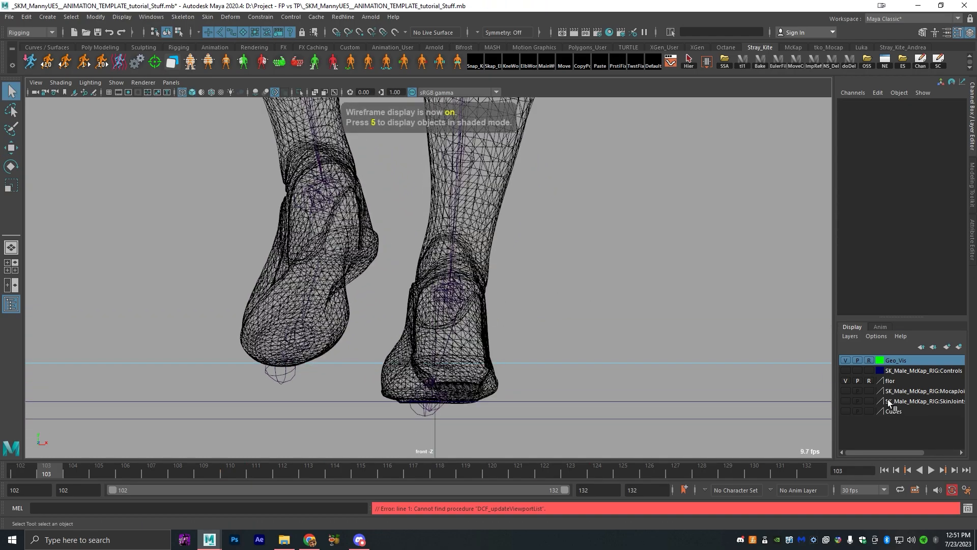
{"action": "left_click", "coordinate": [845, 370]}
{"action": "left_click", "coordinate": [493, 342]}
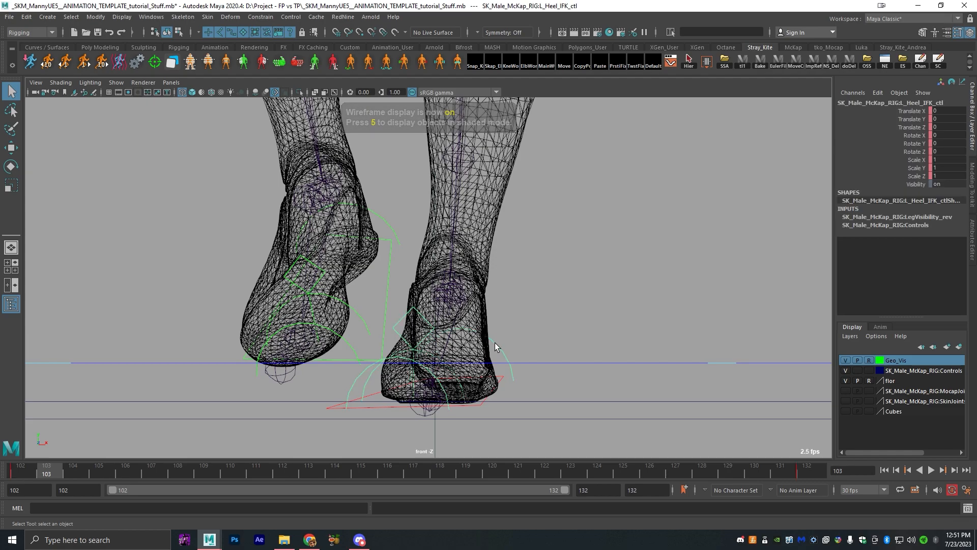
- Return the front view to textured shading and hide its joints
{"action": "key", "text": "6"}
{"action": "key", "text": "alt+comma"}
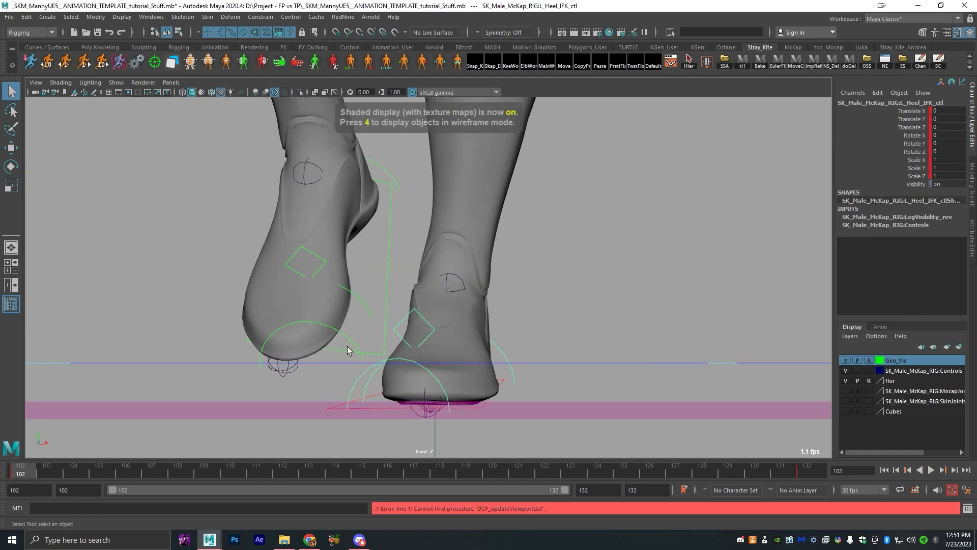
{"action": "left_click", "coordinate": [105, 82]}
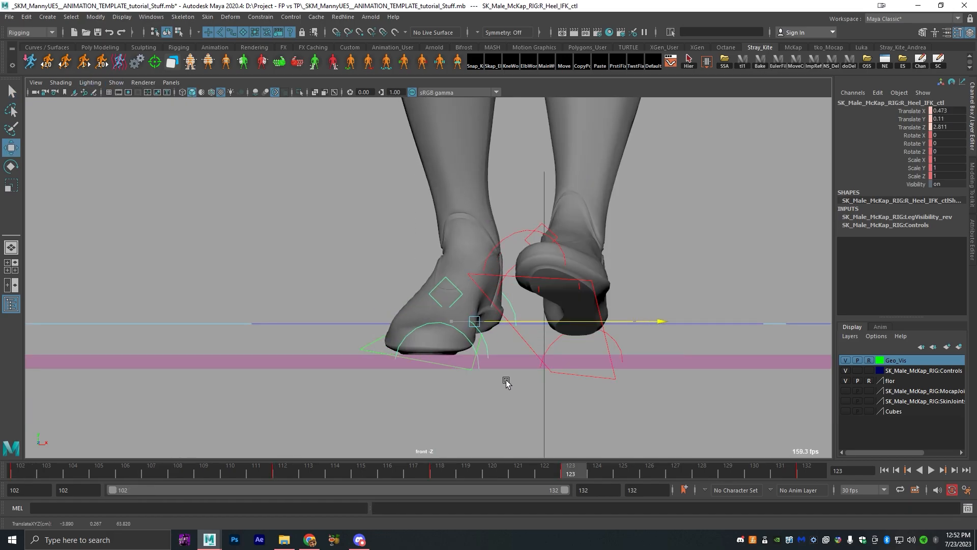
- Set a key on the right heel control (R_Heel_IFK_ctl) at frame 125
{"action": "key", "text": "comma"}
{"action": "key", "text": "period"}
{"action": "key", "text": "alt+period"}
{"action": "key", "text": "alt+period"}
{"action": "key", "text": "alt+period"}
{"action": "key", "text": "alt+comma"}
{"action": "key", "text": "s"}
- Shift the right heel control at frame 125 and compare its pose with the preceding keys back to frame 118
{"action": "key", "text": "comma"}
{"action": "key", "text": "period"}
{"action": "middle_click_drag", "start_coordinate": [559, 411], "coordinate": [584, 394], "text": "shift"}
{"action": "key", "text": "comma"}
{"action": "key", "text": "period"}
{"action": "key", "text": "comma"}
{"action": "key", "text": "period"}
{"action": "key", "text": "comma"}
{"action": "key", "text": "comma"}
{"action": "key", "text": "comma"}
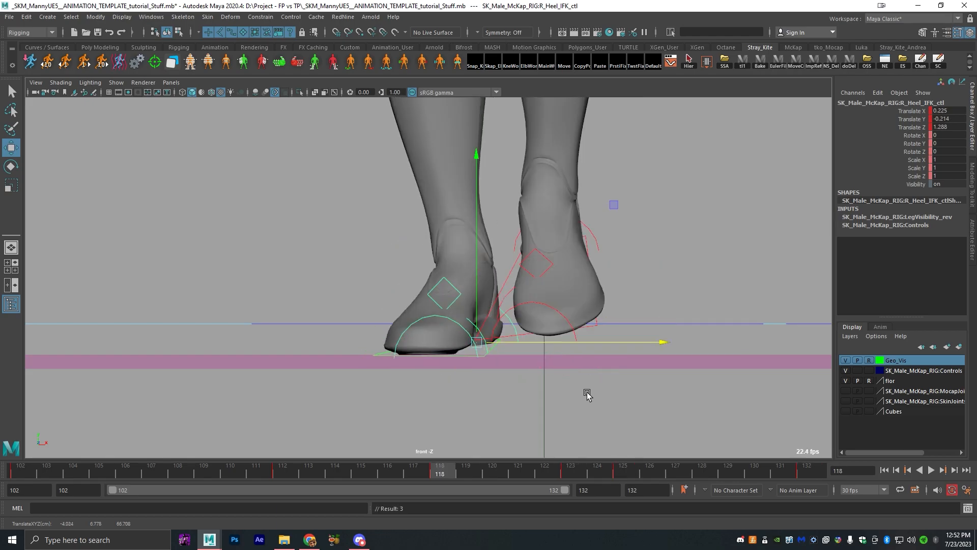
- Check the neighbouring foot keys and playback, and nudge the foot control downward at frame 110
{"action": "key", "text": "period"}
{"action": "key", "text": "period"}
{"action": "key", "text": "period"}
{"action": "key", "text": "period"}
{"action": "key", "text": "alt+v"}
{"action": "left_click", "coordinate": [233, 472]}
{"action": "left_click_drag", "start_coordinate": [485, 305], "coordinate": [489, 329]}
- Review the left toe control (L_Toe_IFK_ctl) frame by frame and play the walk through the side camera
{"action": "key", "text": "alt+period"}
{"action": "key", "text": "alt+comma"}
{"action": "key", "text": "alt+comma"}
{"action": "key", "text": "alt+comma"}
{"action": "key", "text": "alt+comma"}
{"action": "key", "text": "alt+comma"}
{"action": "key", "text": "alt+comma"}
{"action": "key", "text": "alt+comma"}
{"action": "key", "text": "alt+comma"}
{"action": "middle_click_drag", "start_coordinate": [555, 332], "coordinate": [472, 355], "text": "alt"}
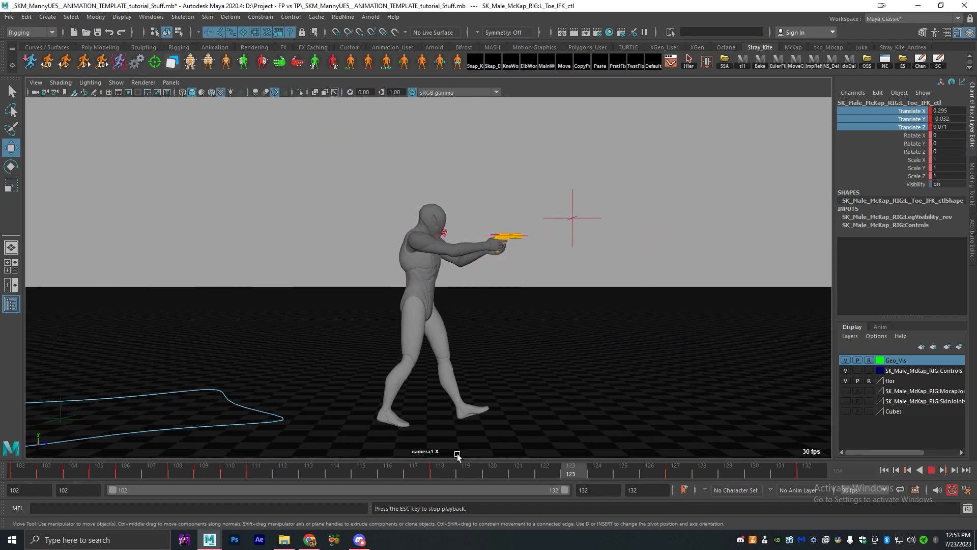
{"action": "key", "text": "Escape"}
{"action": "key", "text": "alt+v"}
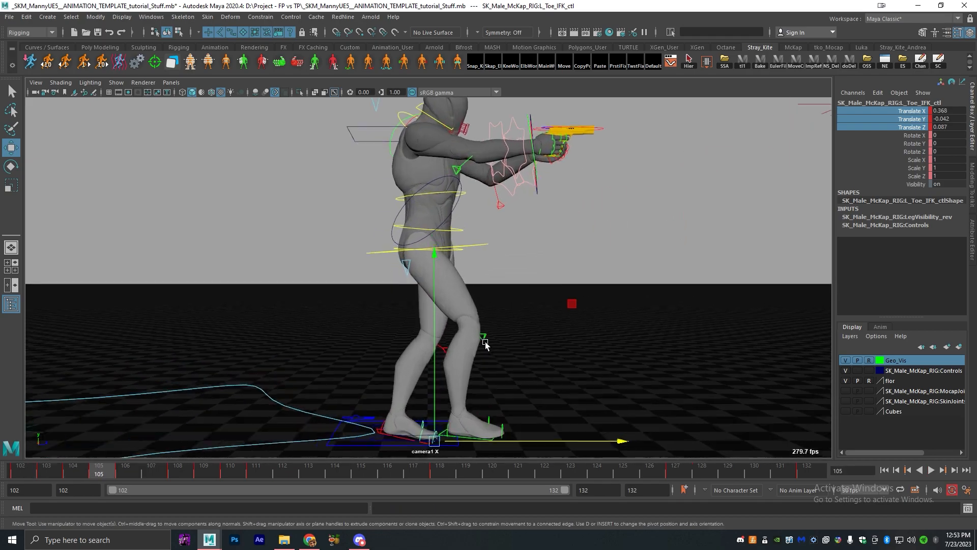
- Select the right ball control (R_Ball_IFK_ctl) at frame 106 and return the camera view to textured shading
{"action": "left_click_drag", "start_coordinate": [323, 465], "coordinate": [204, 468]}
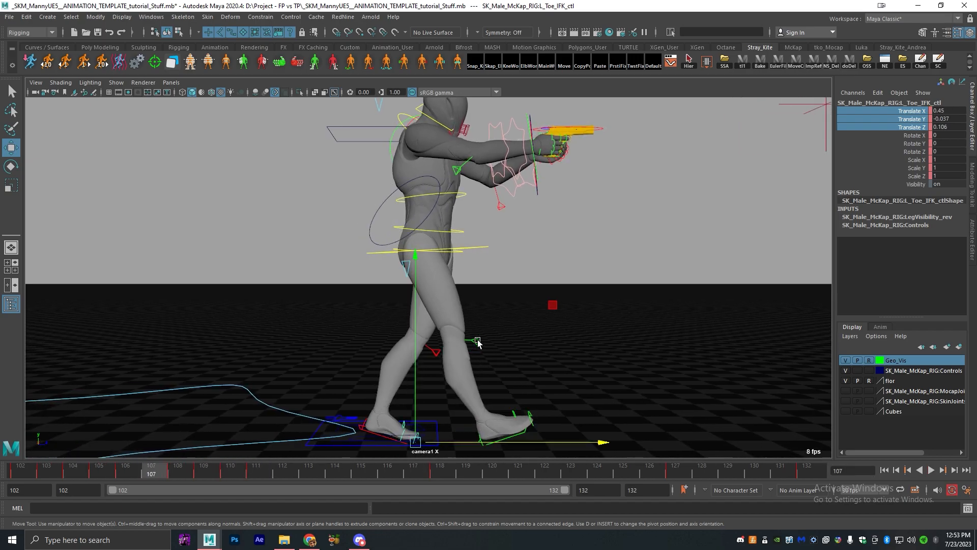
{"action": "middle_click_drag", "start_coordinate": [512, 385], "coordinate": [552, 345], "text": "alt"}
{"action": "right_click_drag", "start_coordinate": [552, 344], "coordinate": [511, 360], "text": "alt"}
{"action": "key", "text": "q"}
{"action": "key", "text": "4"}
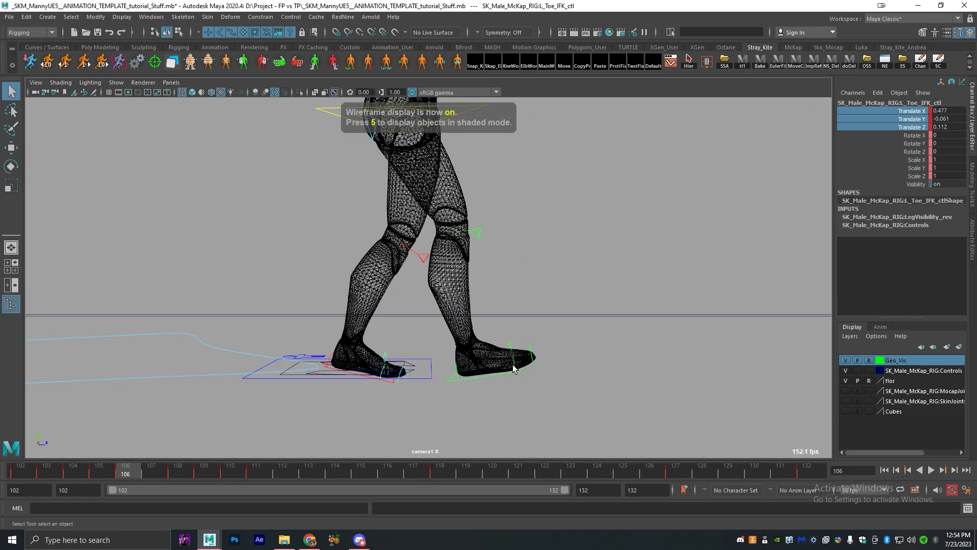
{"action": "key", "text": "f"}
{"action": "left_click_drag", "start_coordinate": [532, 341], "coordinate": [541, 356], "text": "alt"}
{"action": "right_click_drag", "start_coordinate": [541, 357], "coordinate": [464, 307], "text": "alt"}
{"action": "left_click", "coordinate": [468, 246]}
{"action": "left_click", "coordinate": [469, 243]}
{"action": "right_click_drag", "start_coordinate": [496, 272], "coordinate": [432, 285], "text": "alt"}
{"action": "mouse_move", "coordinate": [458, 326]}
{"action": "left_mouse_down", "text": "alt"}
{"action": "mouse_move", "coordinate": [496, 390]}
{"action": "mouse_move", "coordinate": [546, 370]}
{"action": "left_mouse_up", "text": "alt"}
{"action": "key", "text": "6"}
{"action": "right_click_drag", "start_coordinate": [545, 369], "coordinate": [514, 354], "text": "alt"}
{"action": "middle_click_drag", "start_coordinate": [514, 353], "coordinate": [524, 400], "text": "alt"}
{"action": "right_click_drag", "start_coordinate": [474, 402], "coordinate": [494, 414], "text": "alt"}
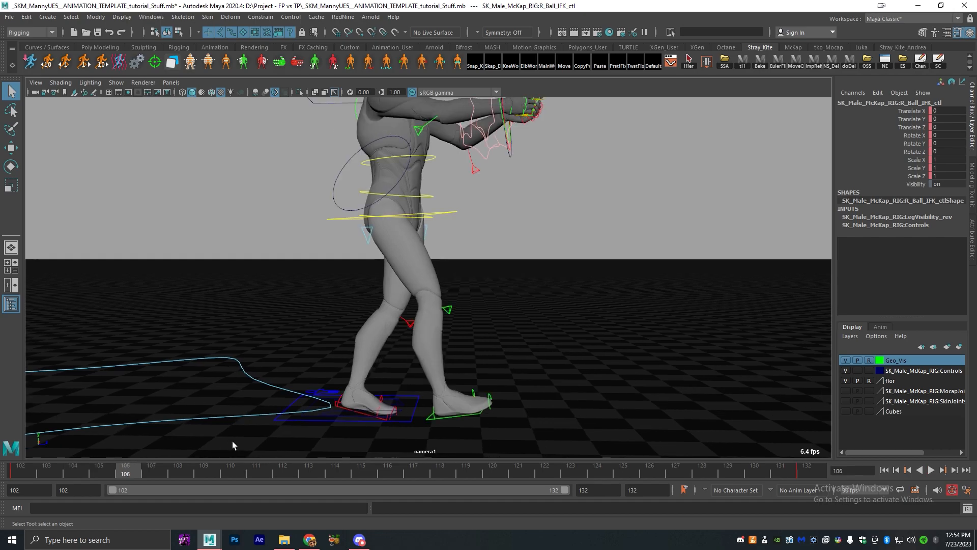
- Rotate the right ball control around frame 107 to a Rotate Z of about 3.96, comparing adjacent frames
{"action": "key", "text": "e"}
{"action": "left_click_drag", "start_coordinate": [550, 230], "coordinate": [563, 229]}
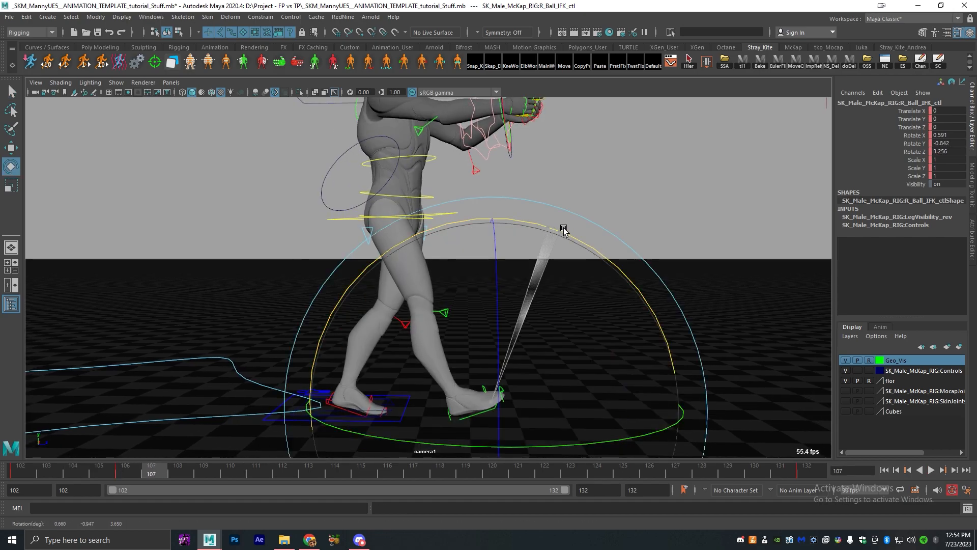
{"action": "key", "text": "alt+comma"}
{"action": "key", "text": "alt+period"}
{"action": "key", "text": "alt+comma"}
{"action": "key", "text": "alt+period"}
{"action": "key", "text": "alt+period"}
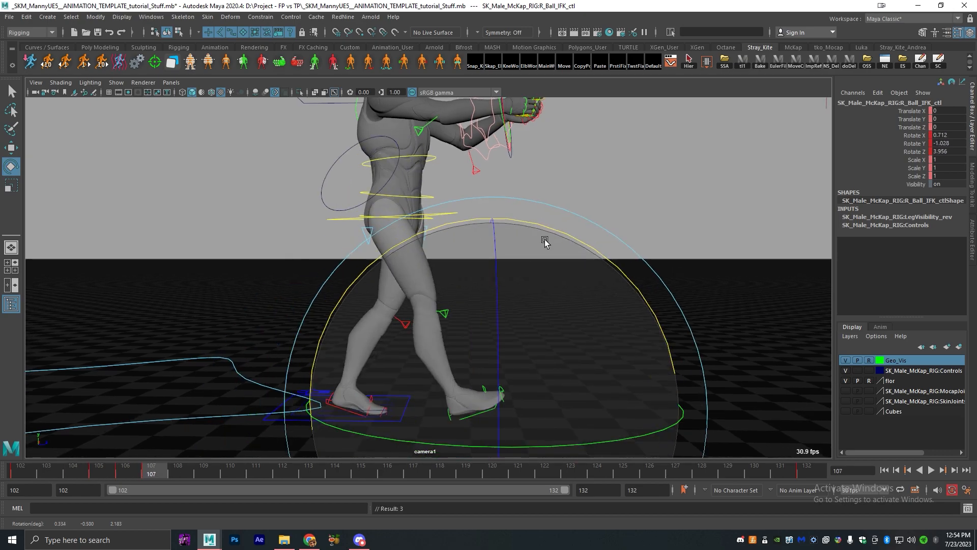
- Key the right ball control and rotate it at frame 108 to a Rotate Z of about 6.8
{"action": "key", "text": "alt+period"}
{"action": "key", "text": "alt+period"}
{"action": "key", "text": "alt+period"}
{"action": "key", "text": "alt+period"}
{"action": "key", "text": "alt+comma"}
{"action": "key", "text": "alt+comma"}
{"action": "key", "text": "alt+comma"}
{"action": "key", "text": "alt+period"}
{"action": "key", "text": "s"}
{"action": "key", "text": "alt+comma"}
{"action": "left_click_drag", "start_coordinate": [579, 235], "coordinate": [586, 235]}
{"action": "key", "text": "alt+comma"}
{"action": "key", "text": "alt+period"}
{"action": "key", "text": "alt+comma"}
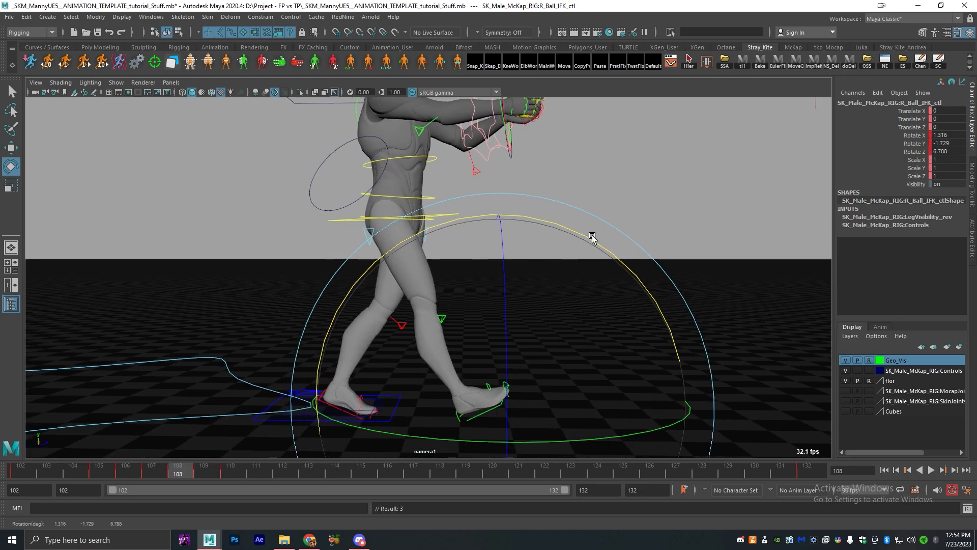
- Play the walk and raise the main hip control (Main_FK_ctl) at frame 111 to a Translate Y of about 6.05
{"action": "key", "text": "alt+v"}
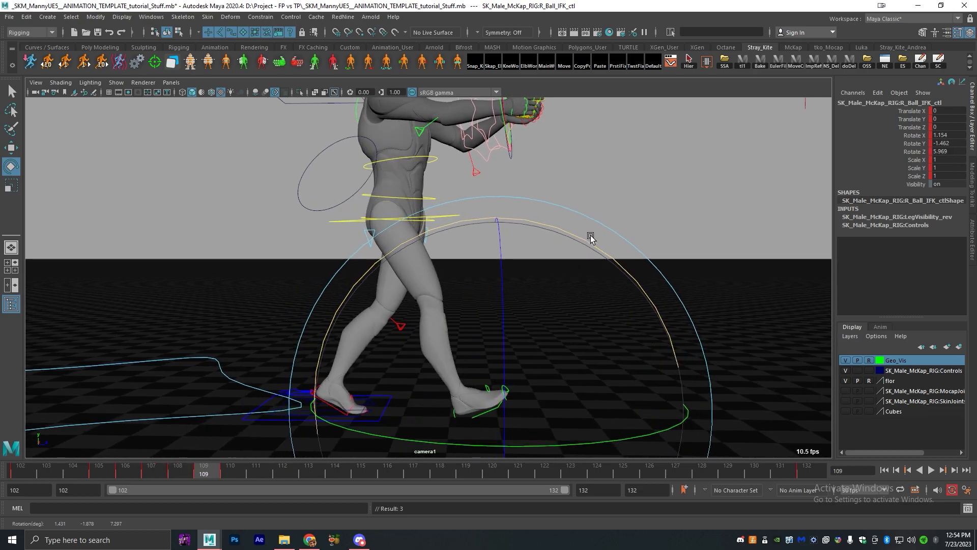
{"action": "key", "text": "alt+v"}
{"action": "left_click", "coordinate": [408, 213]}
{"action": "key", "text": "w"}
{"action": "left_click_drag", "start_coordinate": [408, 187], "coordinate": [403, 173]}
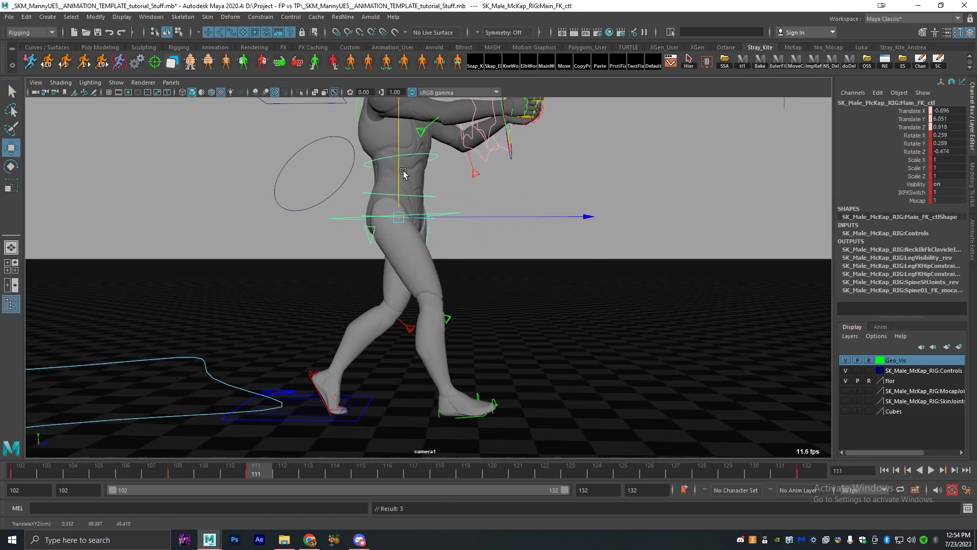
- Reselect the right ball control, examine its foot roll around frame 109, and play back the walk
{"action": "left_click", "coordinate": [493, 402]}
{"action": "key", "text": "6"}
{"action": "key", "text": "alt+period"}
{"action": "key", "text": "f"}
{"action": "left_click", "coordinate": [574, 254]}
{"action": "key", "text": "e"}
{"action": "scroll", "coordinate": [566, 243], "scroll_direction": "down", "scroll_amount": 10}
{"action": "key", "text": "alt+comma"}
{"action": "key", "text": "alt+comma"}
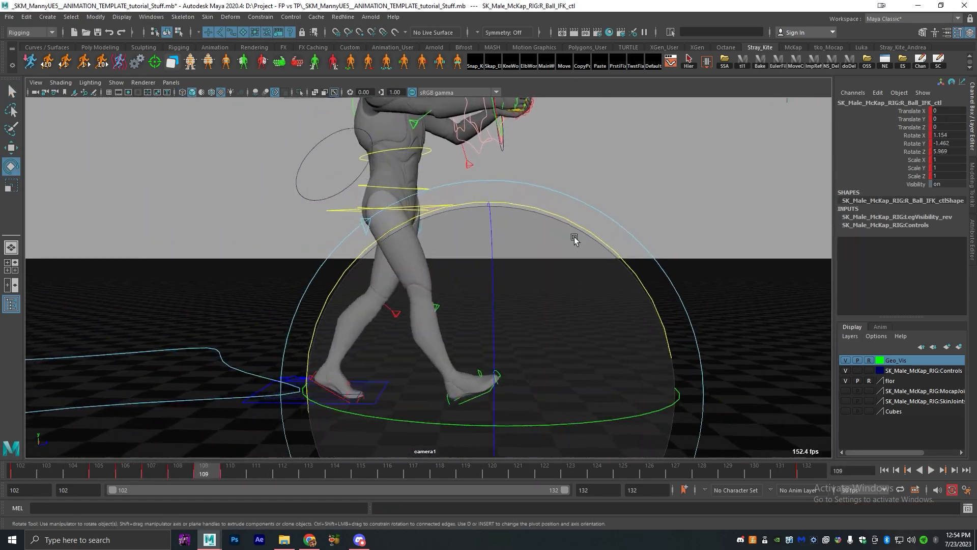
{"action": "left_click", "coordinate": [44, 468]}
{"action": "key", "text": "alt+v"}
{"action": "key", "text": "alt+v"}
- Raise the main hip control (Main_FK_ctl) at frame 118 to a Translate Y of about 7.1 and play back the walk
{"action": "key", "text": "alt+period"}
{"action": "key", "text": "alt+period"}
{"action": "key", "text": "alt+period"}
{"action": "key", "text": "alt+period"}
{"action": "key", "text": "alt+period"}
{"action": "key", "text": "alt+period"}
{"action": "key", "text": "alt+period"}
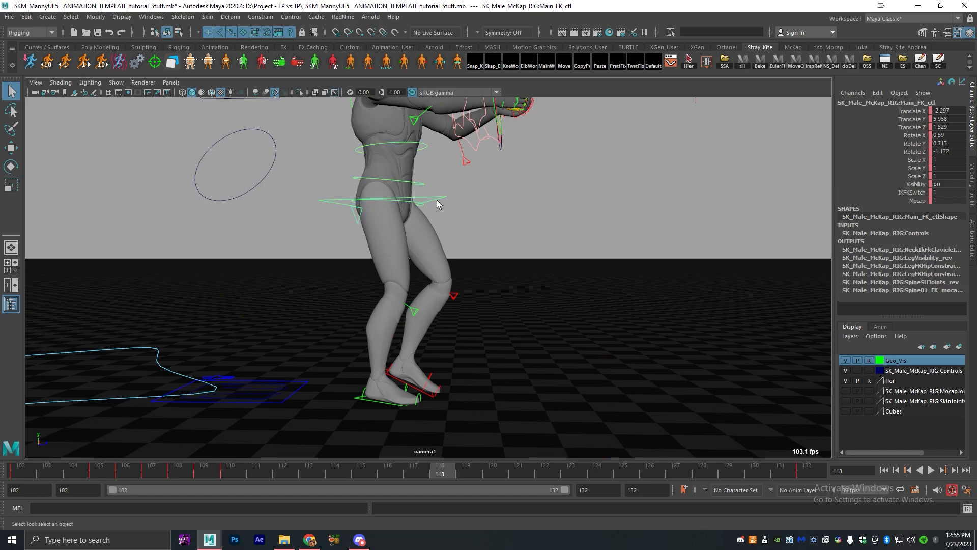
{"action": "scroll", "coordinate": [428, 331], "scroll_direction": "down", "scroll_amount": 4}
{"action": "key", "text": "w"}
{"action": "scroll", "coordinate": [435, 365], "scroll_direction": "up", "scroll_amount": 6}
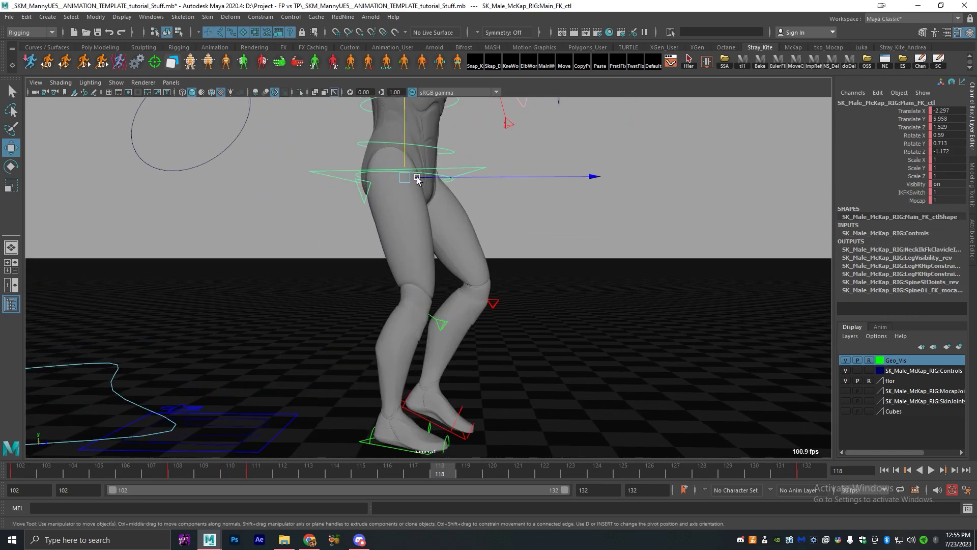
{"action": "left_click_drag", "start_coordinate": [406, 142], "coordinate": [406, 138]}
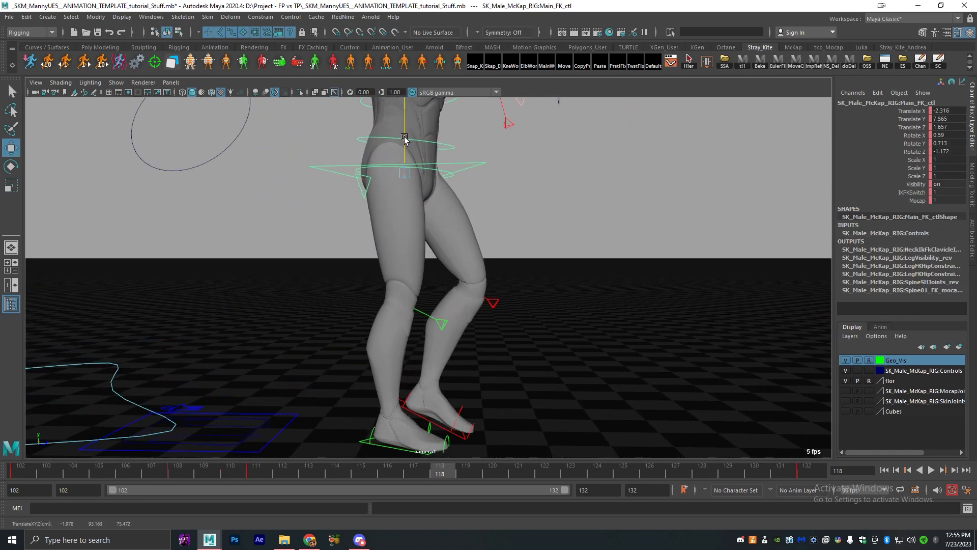
{"action": "key", "text": "alt+v"}
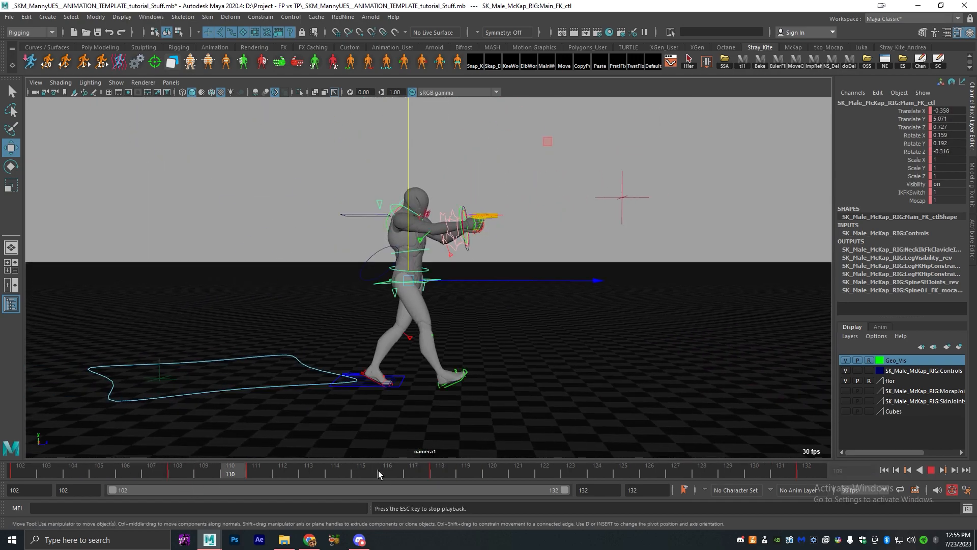
{"action": "key", "text": "alt+v"}
- Select the left ball control (L_Ball_IFK_ctl) through the wireframe, restore textured shading, and move the timeline to frame 120
{"action": "middle_click_drag", "start_coordinate": [449, 387], "coordinate": [442, 299], "text": "alt"}
{"action": "scroll", "coordinate": [442, 300], "scroll_direction": "up", "scroll_amount": 5}
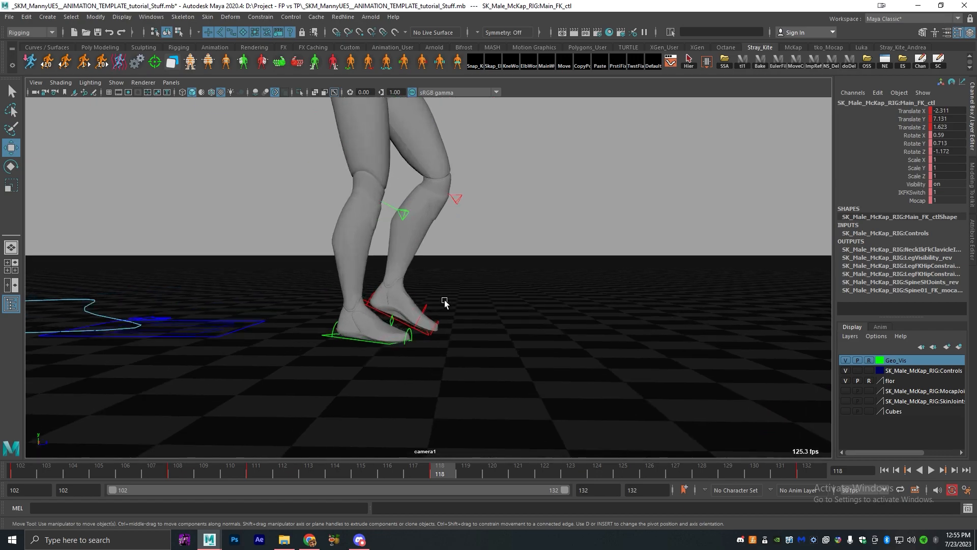
{"action": "key", "text": "q"}
{"action": "key", "text": "4"}
{"action": "left_click", "coordinate": [420, 322]}
{"action": "key", "text": "6"}
{"action": "left_click_drag", "start_coordinate": [74, 477], "coordinate": [518, 291]}
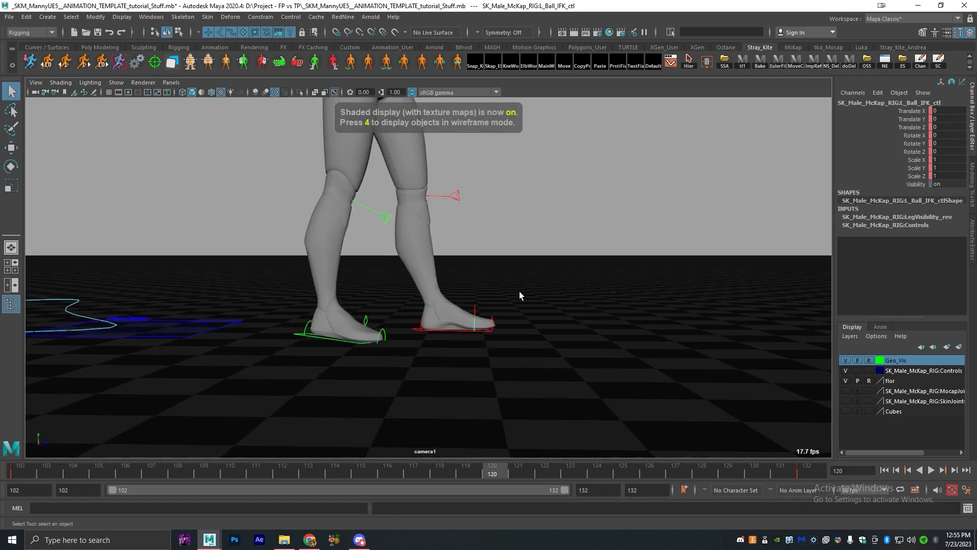
- Raise the left ankle control (L_Angle_IK_ctl) at frame 123 in the side view and check the walk in playback
{"action": "left_click", "coordinate": [466, 332]}
{"action": "key", "text": "w"}
{"action": "key", "text": "alt+v"}
{"action": "key", "text": "space"}
{"action": "key", "text": "alt+v"}
{"action": "middle_click_drag", "start_coordinate": [285, 387], "coordinate": [438, 388], "text": "alt"}
{"action": "key", "text": "alt+v"}
{"action": "key", "text": "alt+v"}
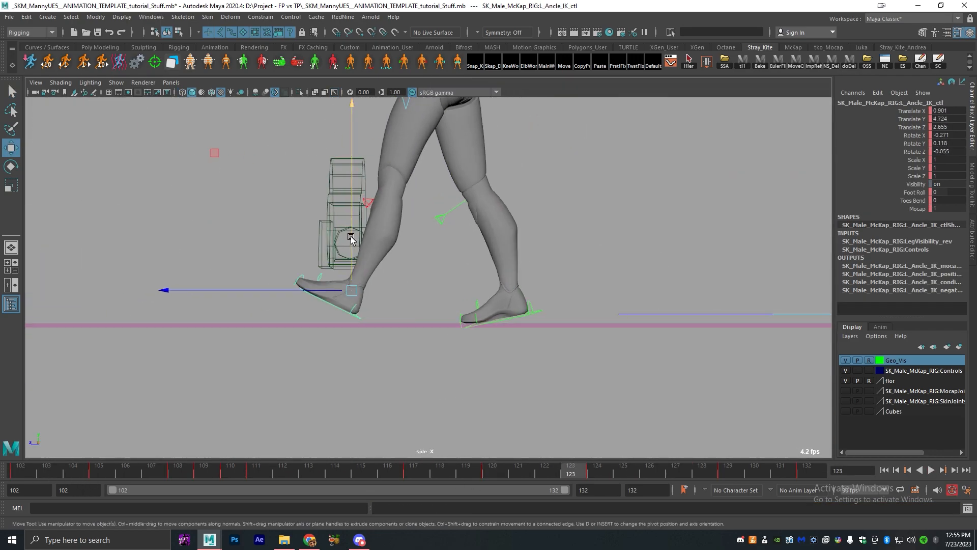
{"action": "left_click_drag", "start_coordinate": [338, 229], "coordinate": [338, 218]}
{"action": "scroll", "coordinate": [351, 229], "scroll_direction": "down", "scroll_amount": 1}
{"action": "middle_click_drag", "start_coordinate": [366, 229], "coordinate": [335, 301], "text": "alt"}
{"action": "key", "text": "alt+v"}
{"action": "key", "text": "alt+v"}
{"action": "key", "text": "space"}
- Rotate the left ball control (L_Ball_IFK_ctl) at frame 126 to a Rotate Z of about -3.5
{"action": "right_click", "coordinate": [513, 471]}
{"action": "left_click", "coordinate": [564, 264]}
{"action": "left_click", "coordinate": [525, 363]}
{"action": "key", "text": "6"}
{"action": "key", "text": "e"}
{"action": "key", "text": "alt+v"}
{"action": "key", "text": "alt+v"}
{"action": "left_click", "coordinate": [652, 471]}
{"action": "left_click_drag", "start_coordinate": [585, 230], "coordinate": [596, 242]}
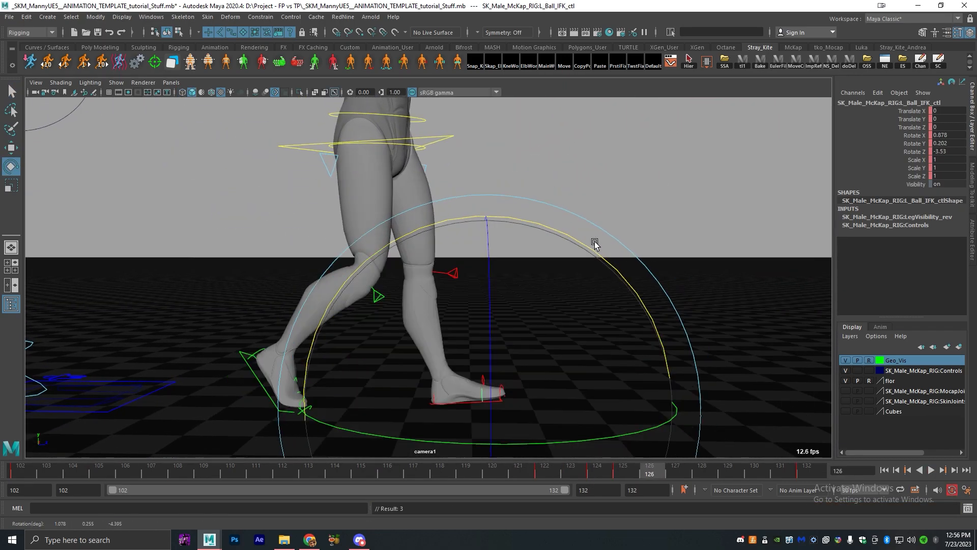
- Refine the left ball control's rotation at frame 127 to a Rotate Z of about -1.1 and play back the walk
{"action": "key", "text": "alt+v"}
{"action": "key", "text": "alt+v"}
{"action": "left_click", "coordinate": [547, 473]}
{"action": "left_click", "coordinate": [544, 474]}
{"action": "key", "text": "alt+v"}
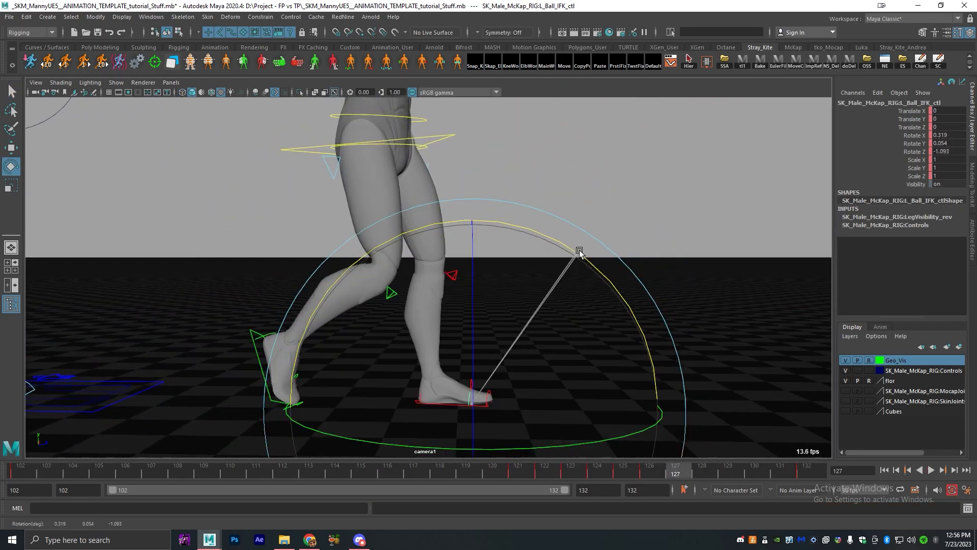
{"action": "key", "text": "alt+v"}
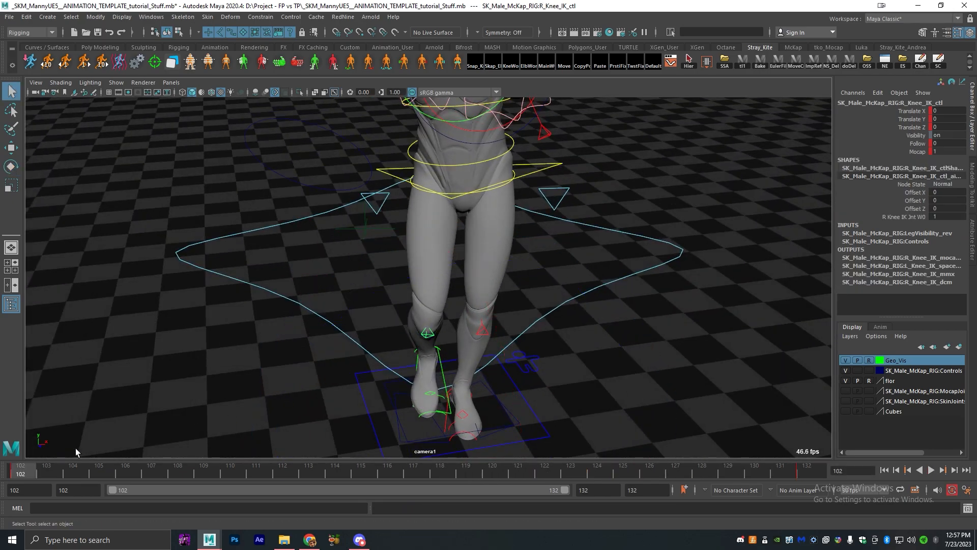
- At frame 103, set Mocap to 0 on the left knee control (L_Knee_IK_ctl) and reposition it in front of the leg
{"action": "left_click", "coordinate": [63, 463]}
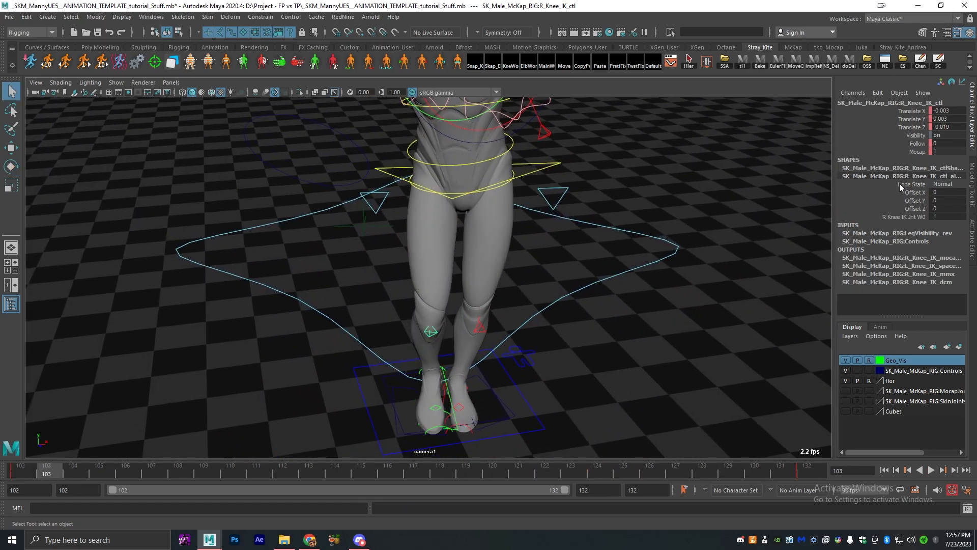
{"action": "left_click_drag", "start_coordinate": [501, 390], "coordinate": [599, 325], "text": "alt"}
{"action": "key", "text": "q"}
{"action": "left_click", "coordinate": [471, 230]}
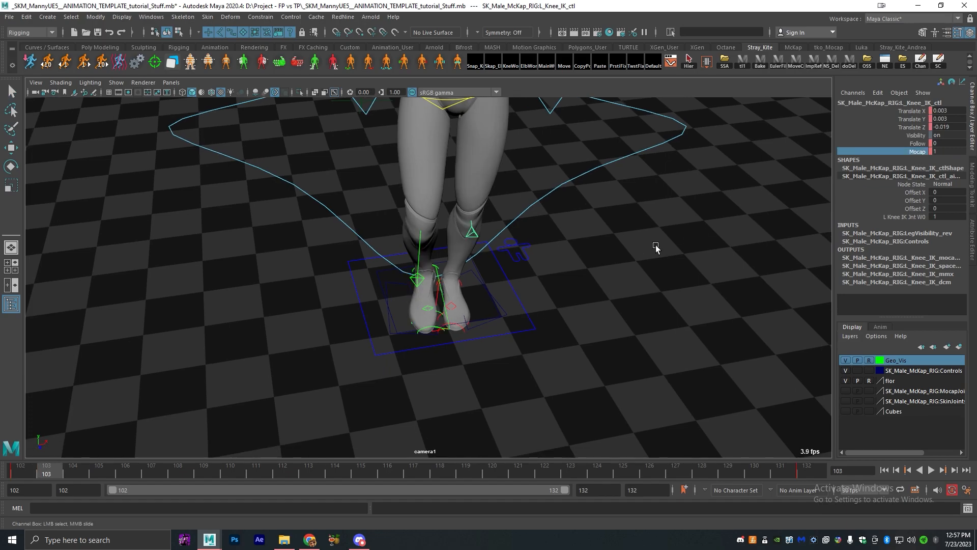
{"action": "left_click_drag", "start_coordinate": [170, 301], "coordinate": [728, 336], "text": "alt"}
{"action": "key", "text": "w"}
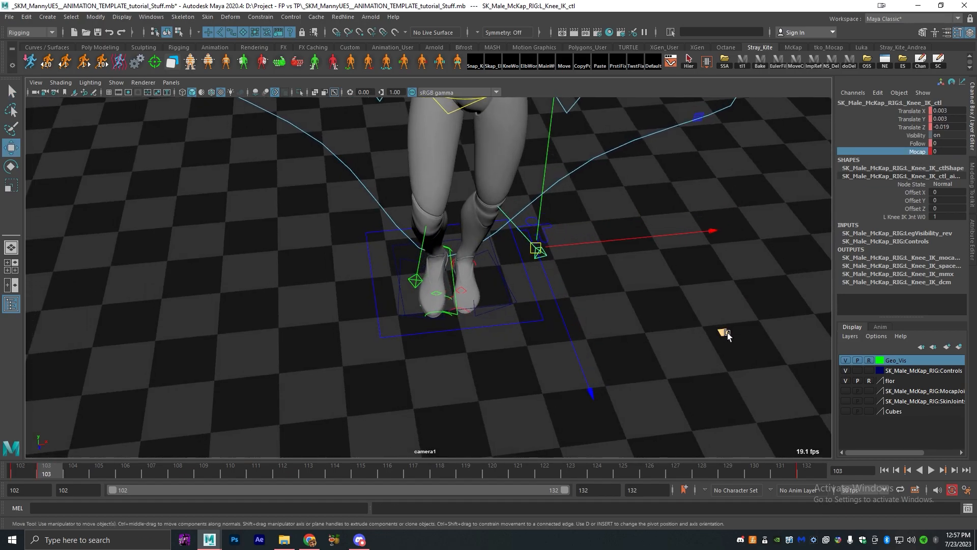
{"action": "right_click_drag", "start_coordinate": [689, 395], "coordinate": [618, 383], "text": "alt"}
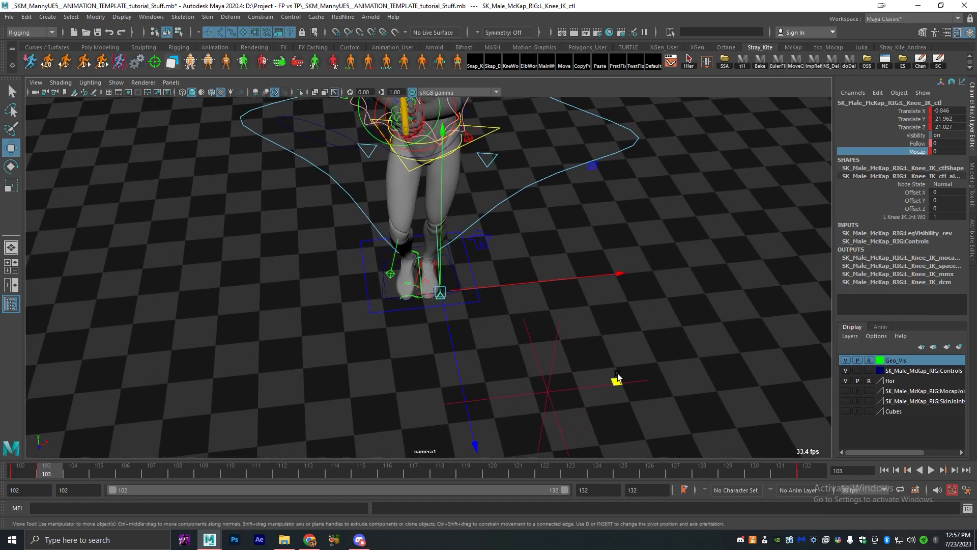
{"action": "left_click_drag", "start_coordinate": [502, 415], "coordinate": [549, 419]}
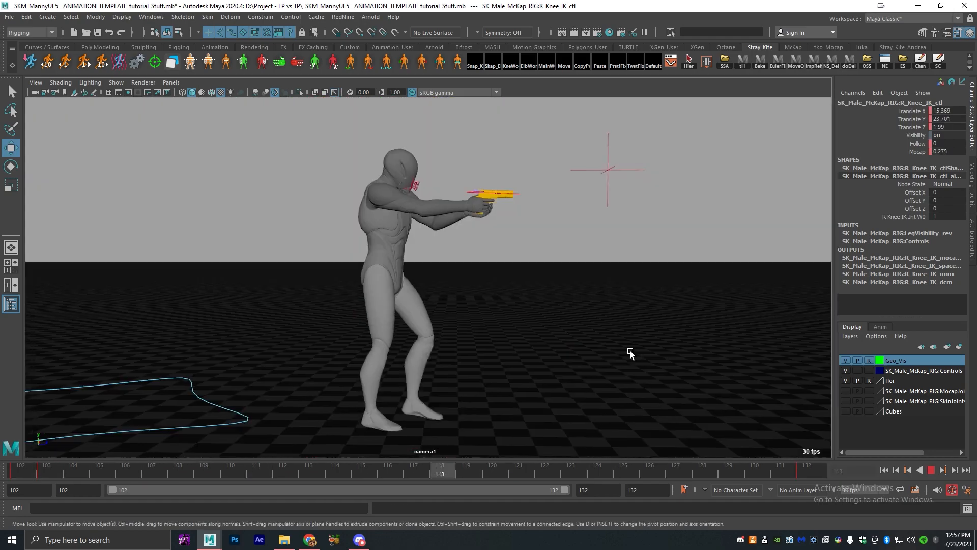
- Add the FPcam camera and the Look_Direction locator to the SK_Male_McKap_RIG:Controls layer and play back the walk
{"action": "key", "text": "alt+v"}
{"action": "key", "text": "q"}
{"action": "left_click", "coordinate": [643, 143]}
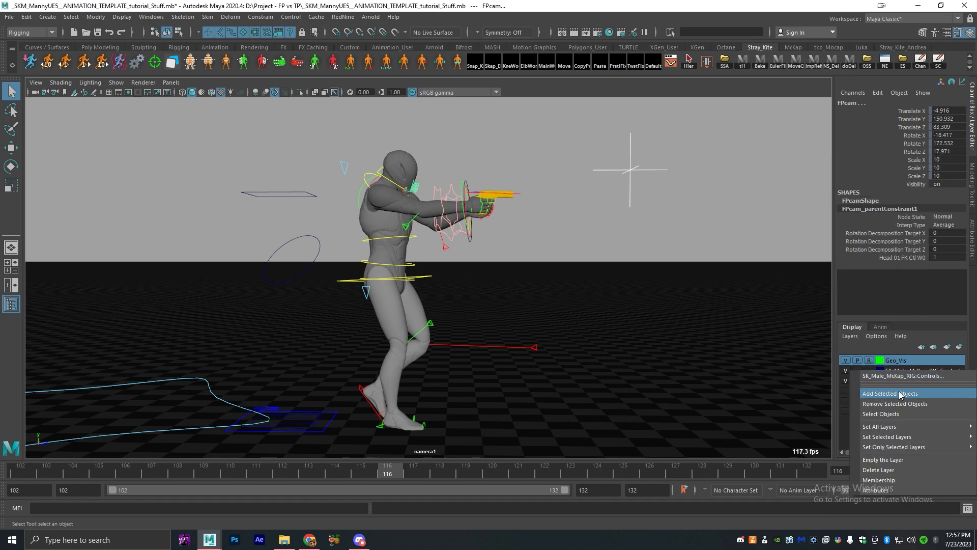
{"action": "left_click", "coordinate": [900, 394]}
{"action": "key", "text": "alt+v"}
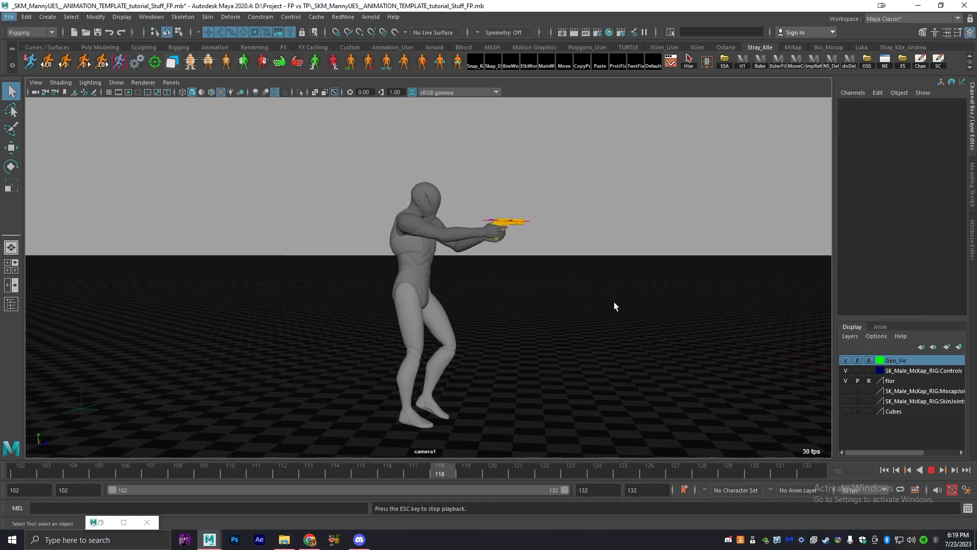
- Set the Look Direction W0 weight of Head01_FK_drv_aimConstraint1 to 1 in the Outliner-selected constraint
{"action": "key", "text": "alt+v"}
{"action": "middle_click_drag", "start_coordinate": [590, 266], "coordinate": [590, 291], "text": "alt"}
{"action": "scroll", "coordinate": [591, 291], "scroll_direction": "up", "scroll_amount": 5}
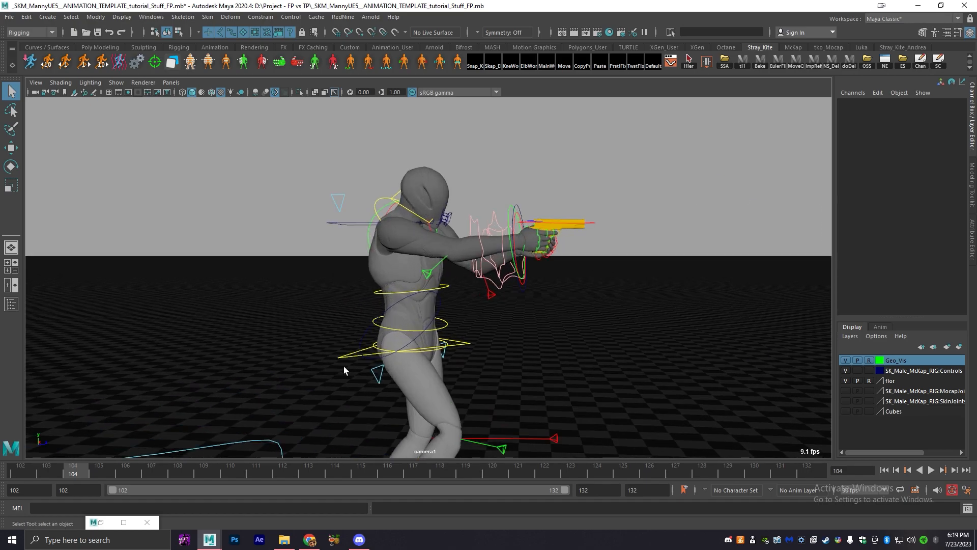
{"action": "left_click", "coordinate": [12, 304]}
{"action": "mouse_move", "coordinate": [681, 91]}
{"action": "left_mouse_down"}
{"action": "mouse_move", "coordinate": [666, 94]}
{"action": "mouse_move", "coordinate": [697, 94]}
{"action": "mouse_move", "coordinate": [685, 94]}
{"action": "left_mouse_up"}
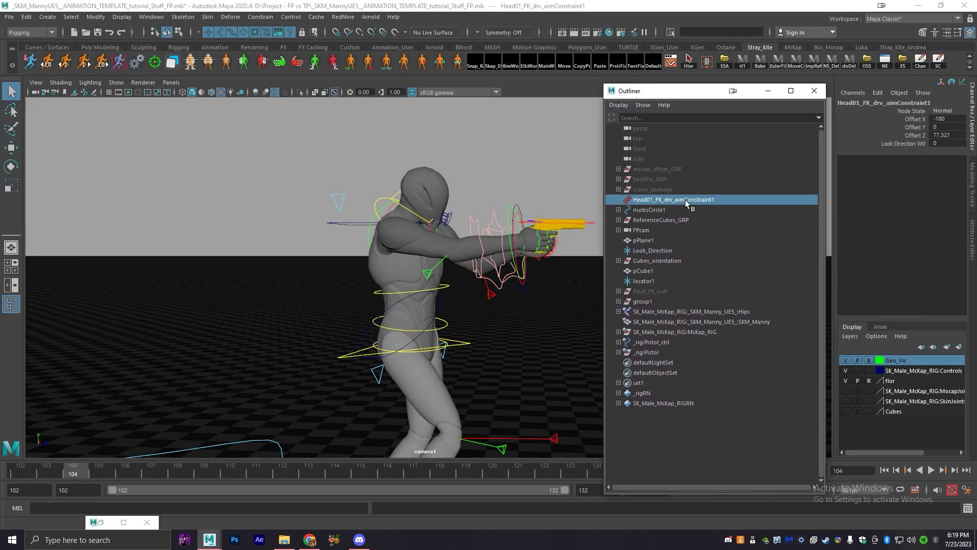
{"action": "double_click", "coordinate": [947, 143]}
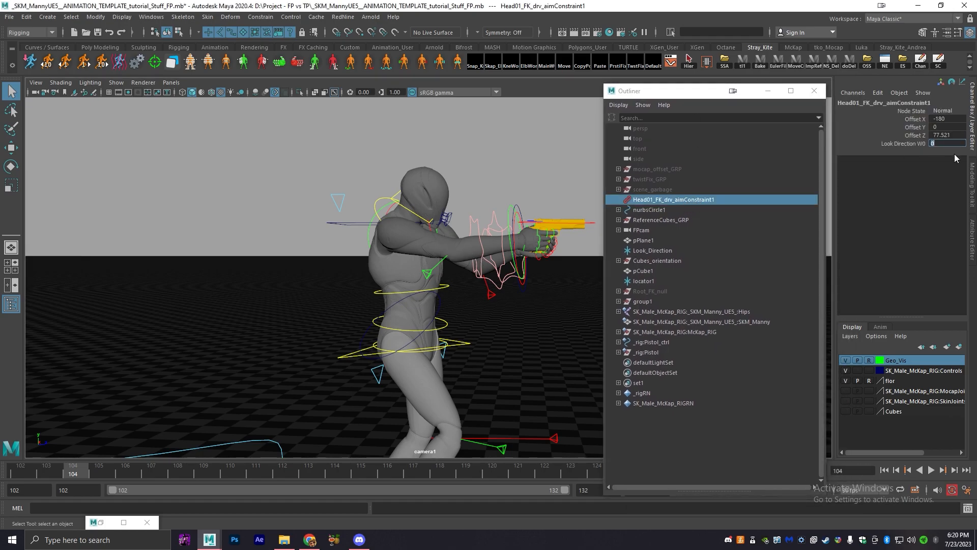
{"action": "scroll", "coordinate": [516, 272], "scroll_direction": "down", "scroll_amount": 2}
{"action": "middle_click_drag", "start_coordinate": [516, 271], "coordinate": [478, 277], "text": "alt"}
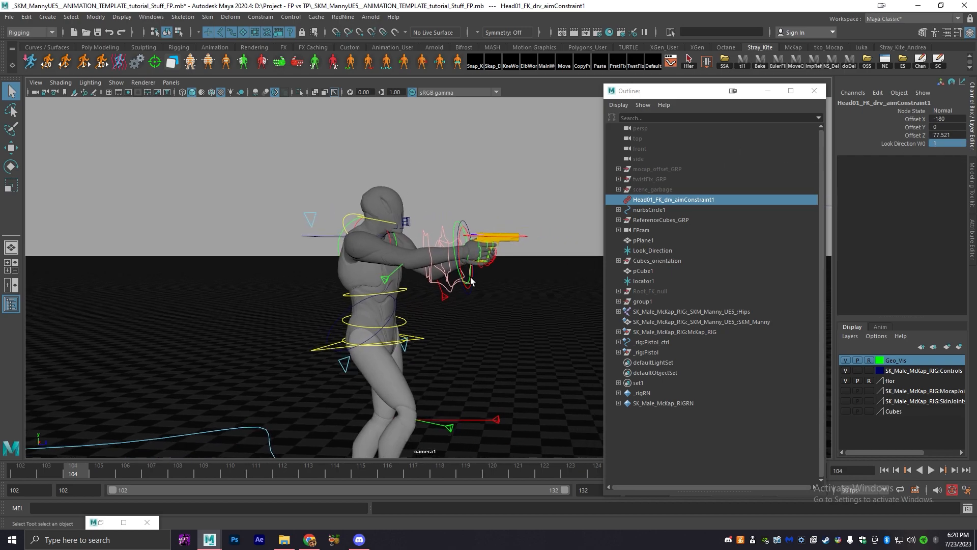
- Move the Look_Direction locator far in front of the character, to a Translate Z of 8381.54
{"action": "scroll", "coordinate": [478, 240], "scroll_direction": "down", "scroll_amount": 4}
{"action": "middle_click_drag", "start_coordinate": [477, 241], "coordinate": [298, 285], "text": "alt"}
{"action": "left_click", "coordinate": [465, 259]}
{"action": "left_click_drag", "start_coordinate": [465, 260], "coordinate": [488, 280], "text": "alt"}
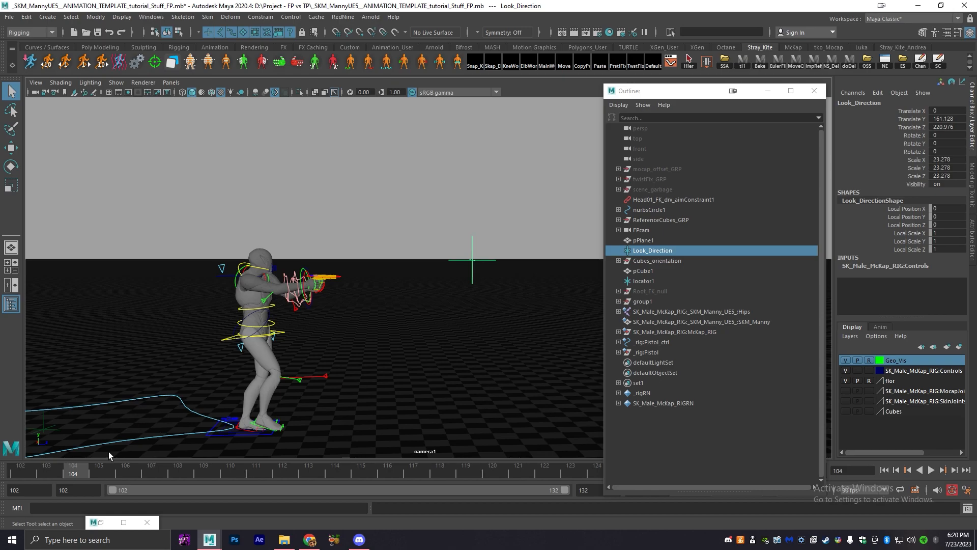
{"action": "left_click_drag", "start_coordinate": [585, 248], "coordinate": [595, 246]}
{"action": "left_click_drag", "start_coordinate": [695, 95], "coordinate": [976, 97]}
{"action": "left_click_drag", "start_coordinate": [491, 165], "coordinate": [548, 210], "text": "alt"}
{"action": "left_click_drag", "start_coordinate": [650, 157], "coordinate": [840, 66]}
{"action": "right_click_drag", "start_coordinate": [673, 237], "coordinate": [617, 286], "text": "alt"}
{"action": "right_click_drag", "start_coordinate": [725, 201], "coordinate": [631, 196], "text": "alt"}
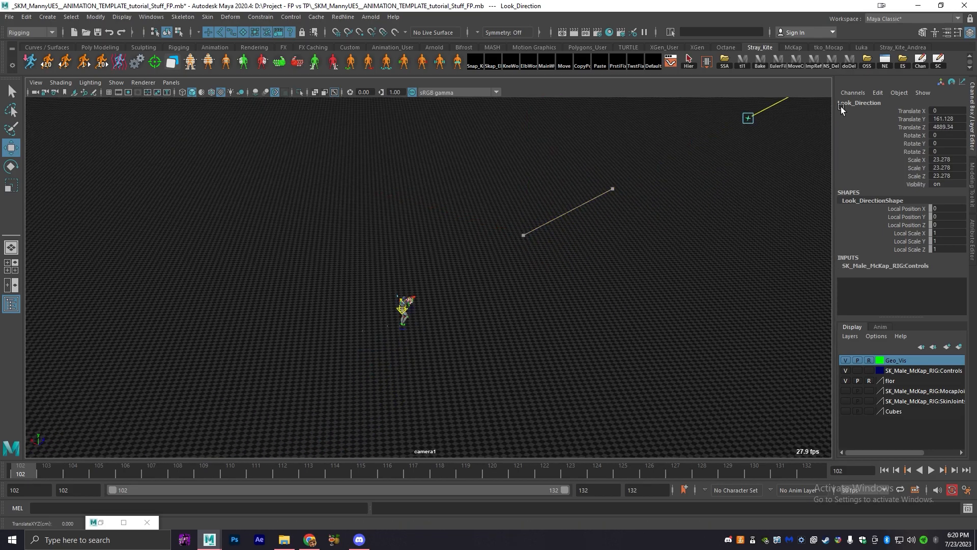
{"action": "scroll", "coordinate": [367, 395], "scroll_direction": "up", "scroll_amount": 8}
{"action": "left_click_drag", "start_coordinate": [367, 395], "coordinate": [518, 329], "text": "alt"}
{"action": "scroll", "coordinate": [530, 362], "scroll_direction": "up", "scroll_amount": 10}
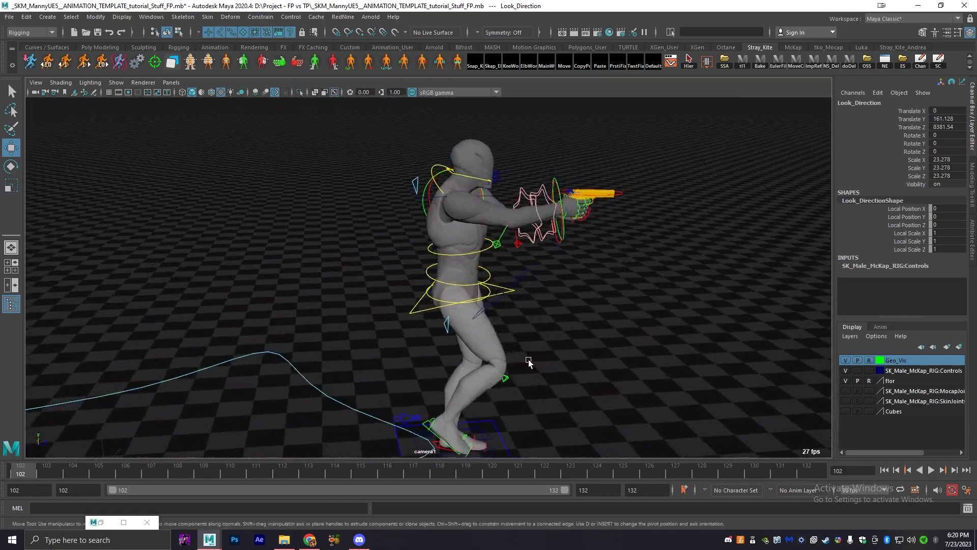
- Set one viewport to look through the FPcam camera and play back the walk in it
{"action": "left_click_drag", "start_coordinate": [530, 361], "coordinate": [559, 287], "text": "alt"}
{"action": "scroll", "coordinate": [223, 181], "scroll_direction": "down", "scroll_amount": 10}
{"action": "key", "text": "space"}
{"action": "left_click", "coordinate": [172, 83]}
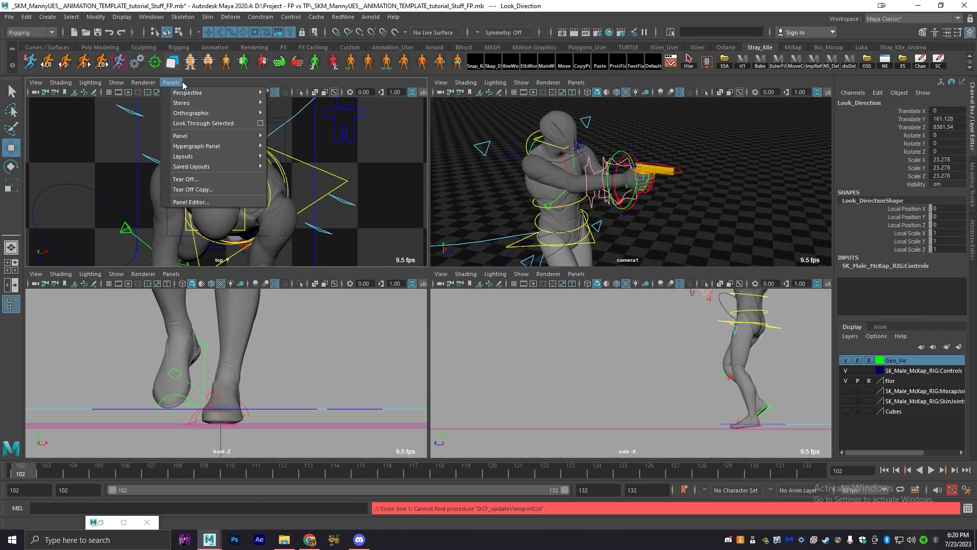
{"action": "left_click", "coordinate": [295, 94]}
{"action": "key", "text": "space"}
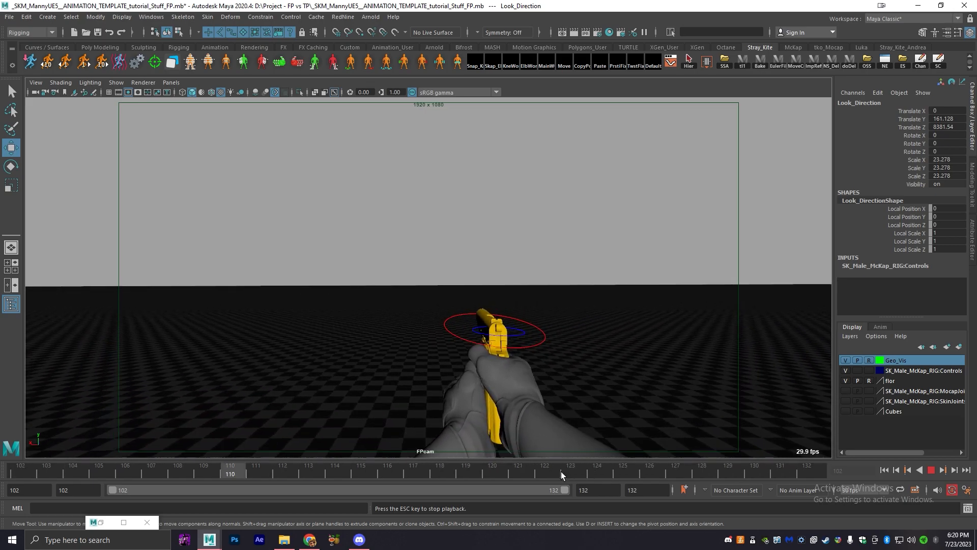
{"action": "key", "text": "alt+v"}
{"action": "key", "text": "alt+shift+v"}
{"action": "key", "text": "space"}
{"action": "key", "text": "space"}
- On the head control (Head01_FK_ctl), set Mocap and Follow to 0
{"action": "middle_click_drag", "start_coordinate": [362, 279], "coordinate": [365, 282], "text": "alt"}
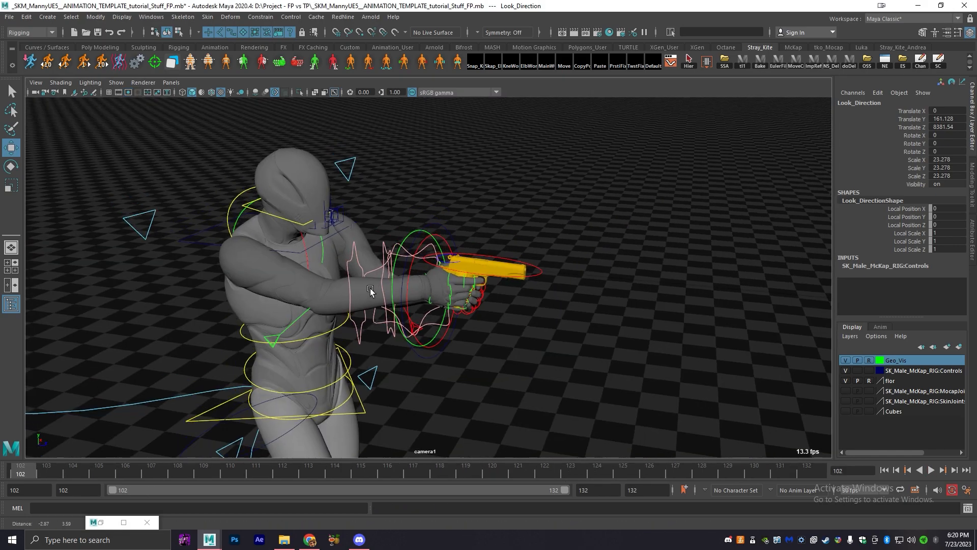
{"action": "scroll", "coordinate": [365, 283], "scroll_direction": "up", "scroll_amount": 5}
{"action": "middle_click_drag", "start_coordinate": [315, 239], "coordinate": [336, 320], "text": "alt"}
{"action": "key", "text": "q"}
{"action": "left_click", "coordinate": [290, 337]}
{"action": "left_click_drag", "start_coordinate": [293, 337], "coordinate": [544, 279], "text": "alt"}
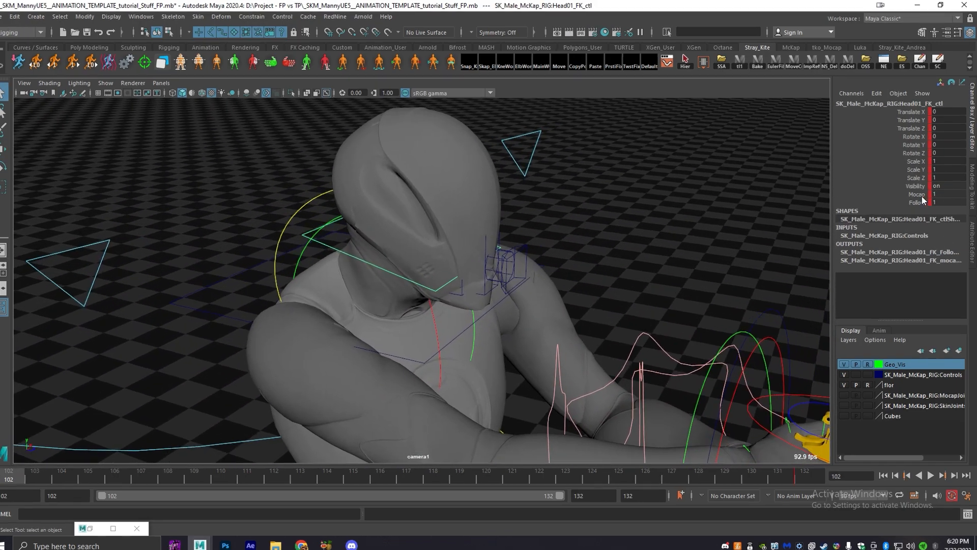
{"action": "left_click", "coordinate": [922, 195]}
{"action": "middle_click_drag", "start_coordinate": [772, 208], "coordinate": [739, 207]}
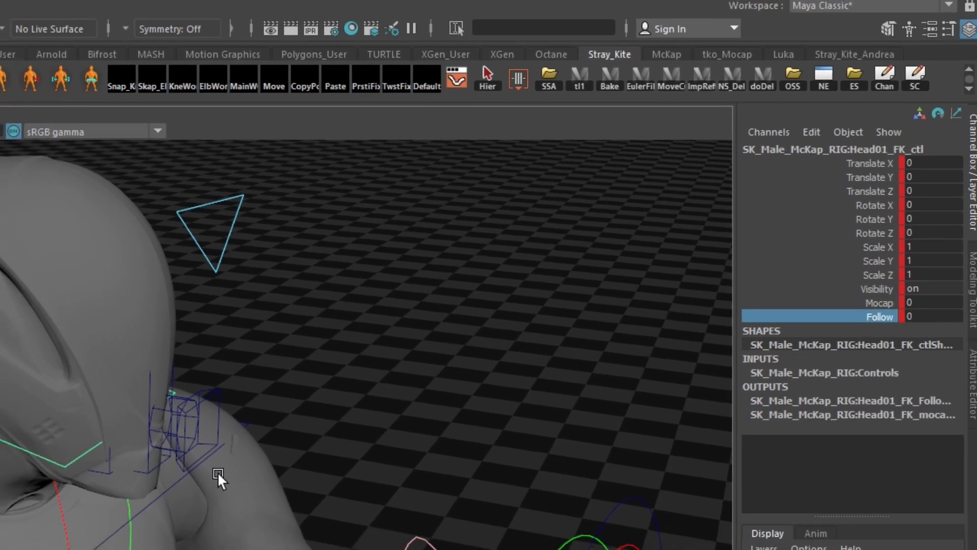
- Review the walk in first person through FPcam with the head's mocap switched off
{"action": "scroll", "coordinate": [173, 489], "scroll_direction": "down", "scroll_amount": 4}
{"action": "key", "text": "space"}
{"action": "key", "text": "space"}
{"action": "key", "text": "alt+v"}
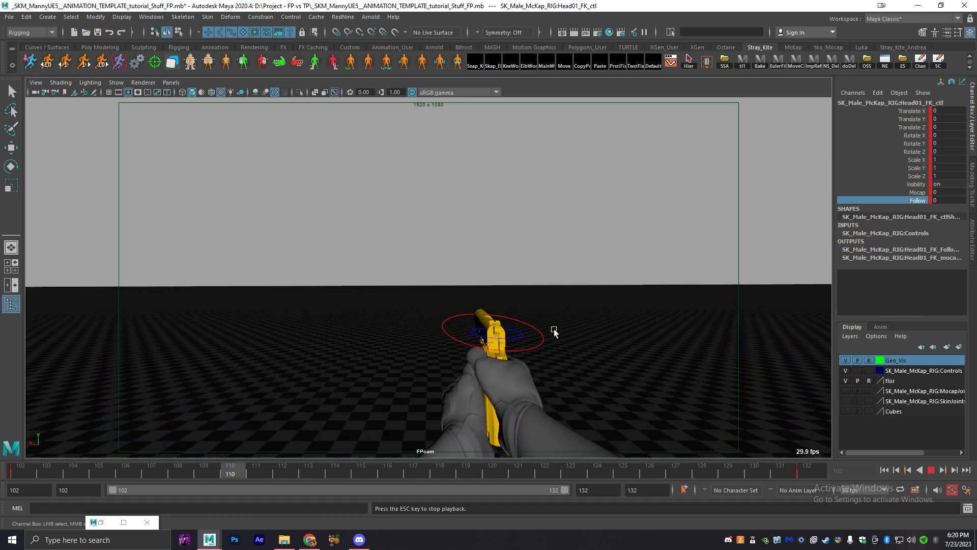
{"action": "key", "text": "Escape"}
- Match the right extra arm control (R_ExtraArm_ctl) to the pistol hand's wrist at the first and last frames of the loop
{"action": "right_click_drag", "start_coordinate": [550, 329], "coordinate": [677, 275], "text": "alt"}
{"action": "middle_click_drag", "start_coordinate": [677, 274], "coordinate": [400, 309], "text": "alt"}
{"action": "left_click_drag", "start_coordinate": [399, 309], "coordinate": [426, 302], "text": "alt"}
{"action": "middle_click_drag", "start_coordinate": [426, 302], "coordinate": [446, 297], "text": "alt"}
{"action": "key", "text": "alt+v"}
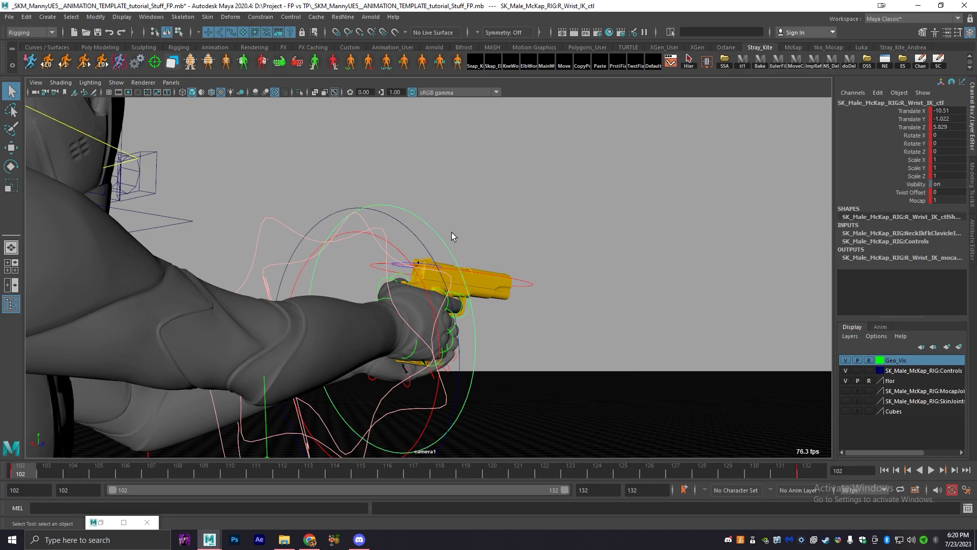
{"action": "left_click", "coordinate": [405, 62]}
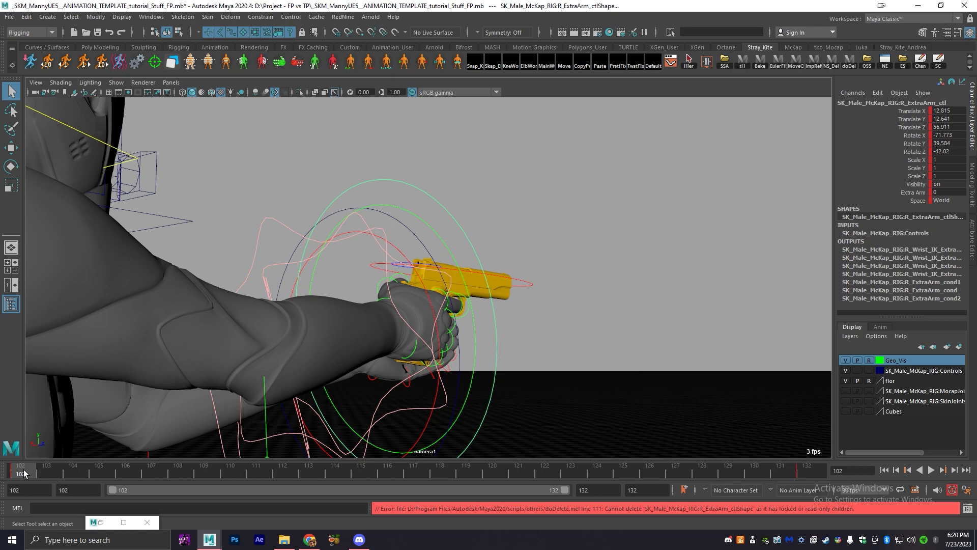
{"action": "key", "text": "alt+v"}
{"action": "left_click", "coordinate": [406, 66]}
{"action": "key", "text": "comma"}
{"action": "left_click", "coordinate": [479, 211]}
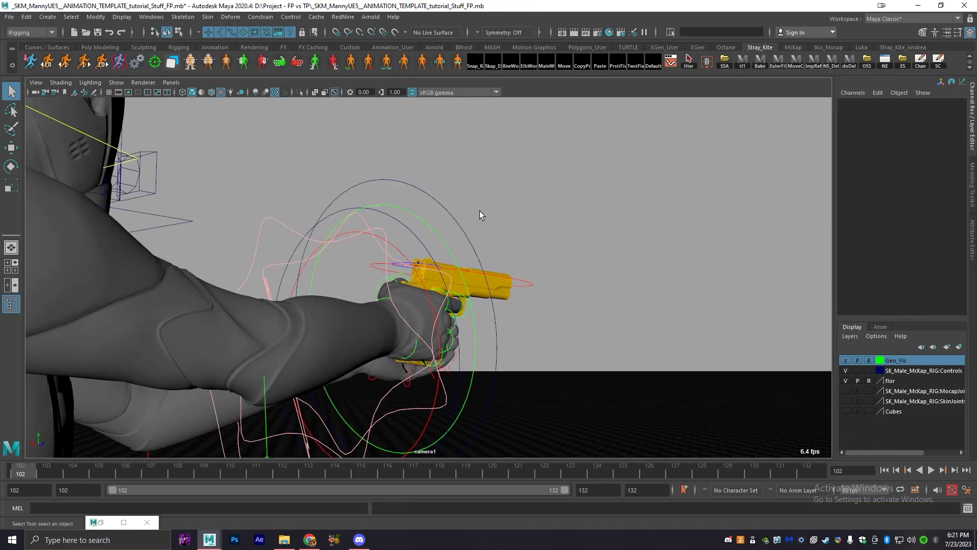
- Set Extra Arm to 1 on R_ExtraArm_ctl at frames 102 and 132
{"action": "left_click", "coordinate": [469, 241]}
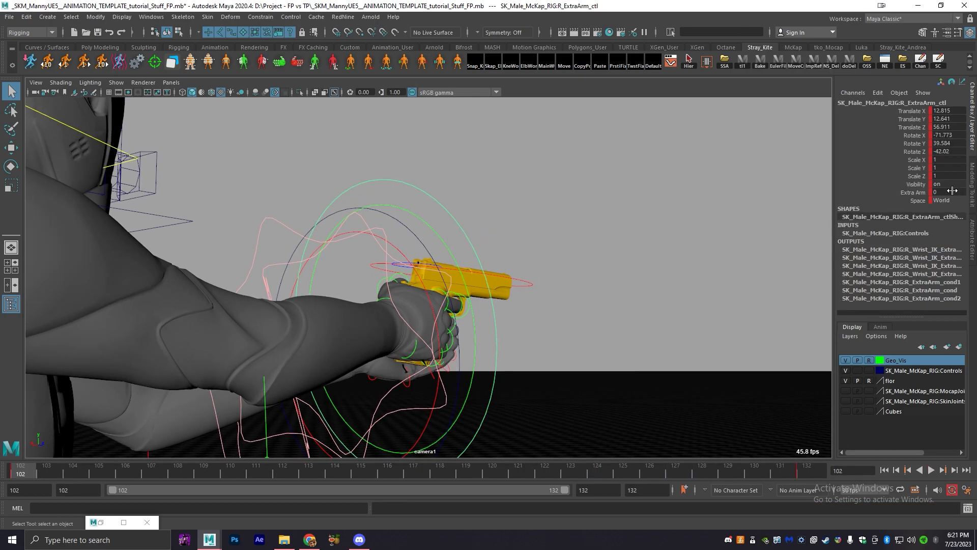
{"action": "middle_click_drag", "start_coordinate": [667, 268], "coordinate": [681, 269]}
{"action": "key", "text": "period"}
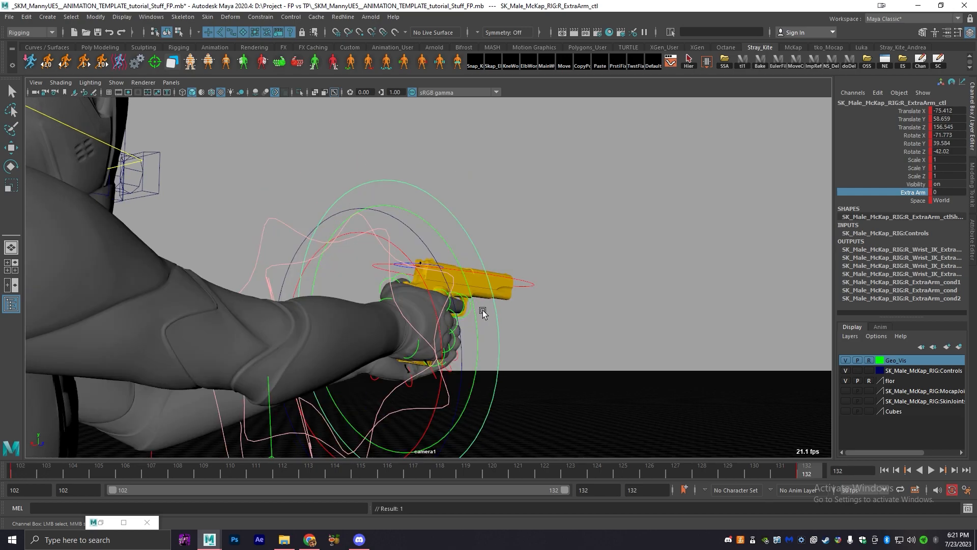
{"action": "middle_click_drag", "start_coordinate": [482, 310], "coordinate": [599, 325]}
{"action": "key", "text": "comma"}
- Set Translate X, Y and Z of the right wrist control (R_Wrist_IK_ctl) to 0 and play back the arm motion
{"action": "key", "text": "q"}
{"action": "left_click", "coordinate": [522, 216]}
{"action": "left_click", "coordinate": [494, 208]}
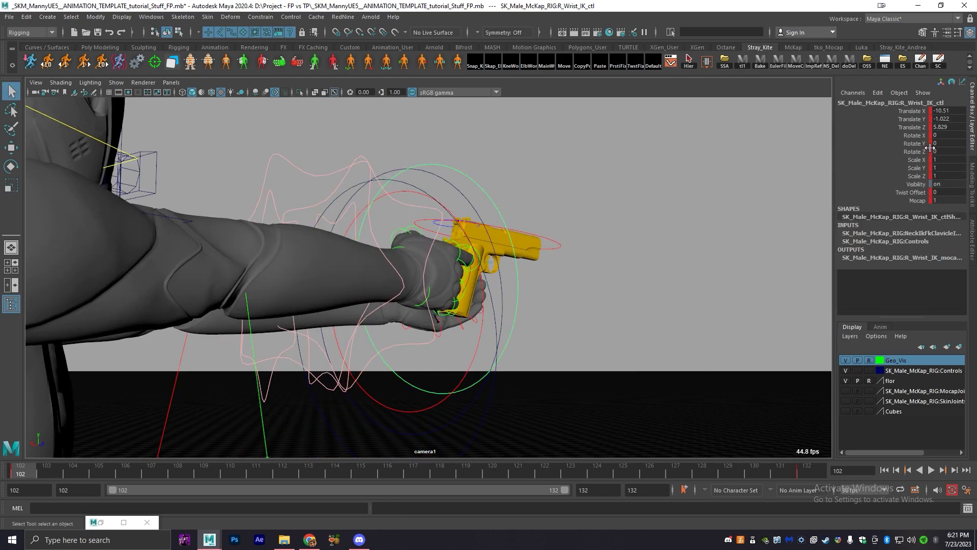
{"action": "type", "text": "0"}
{"action": "key", "text": "Return"}
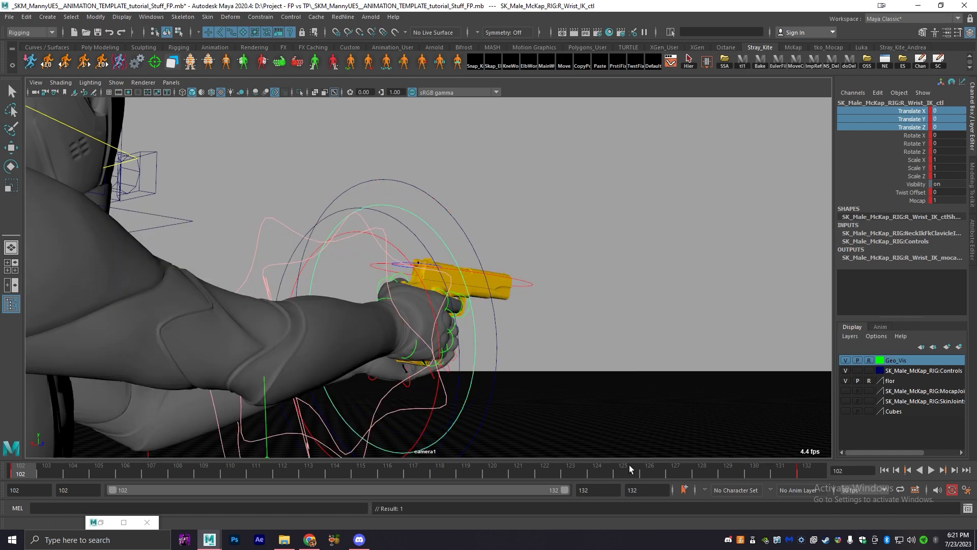
{"action": "left_click_drag", "start_coordinate": [824, 461], "coordinate": [116, 435]}
{"action": "key", "text": "alt+v"}
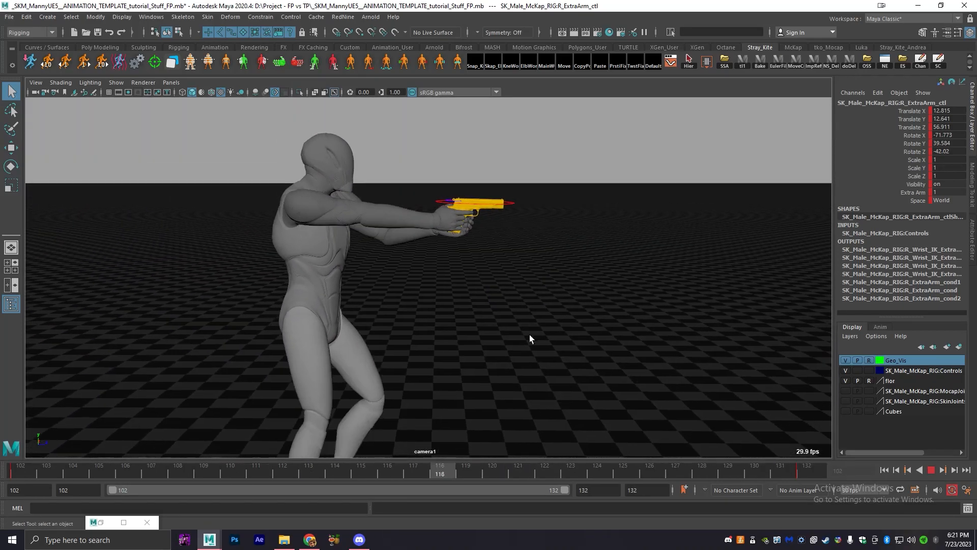
{"action": "key", "text": "Escape"}
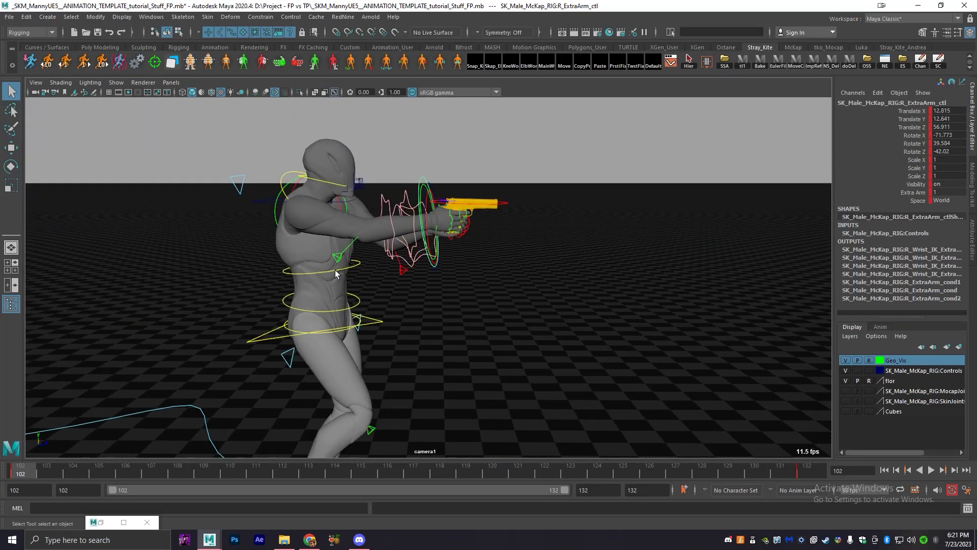
- Change the tangents of all R_ExtraArm_ctl keys in the time range to Linear
{"action": "left_click_drag", "start_coordinate": [273, 297], "coordinate": [458, 218], "text": "alt"}
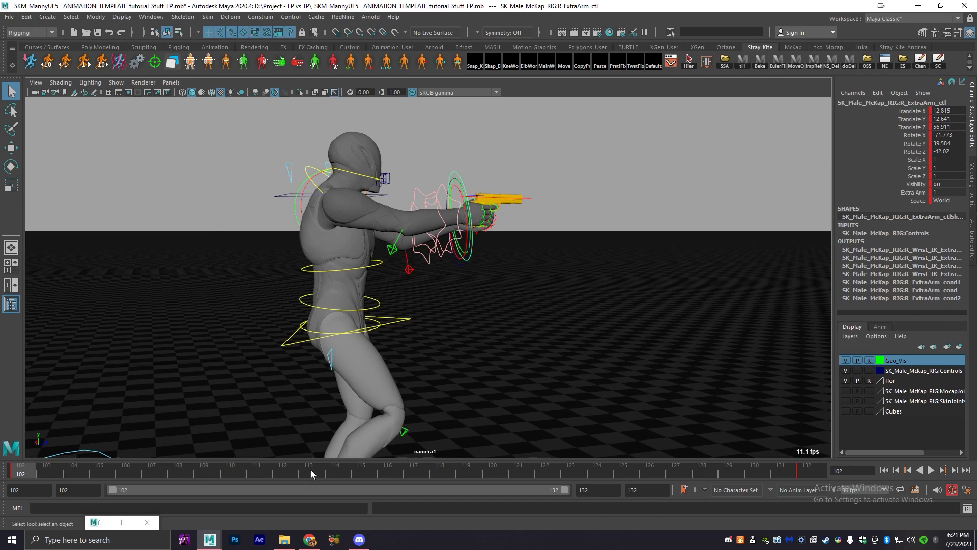
{"action": "double_click", "coordinate": [344, 471]}
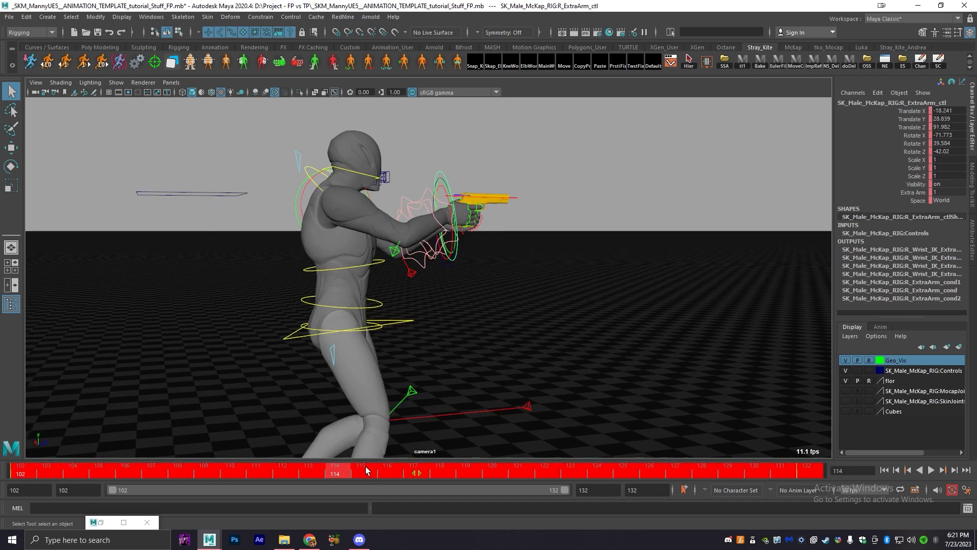
{"action": "right_click", "coordinate": [366, 469]}
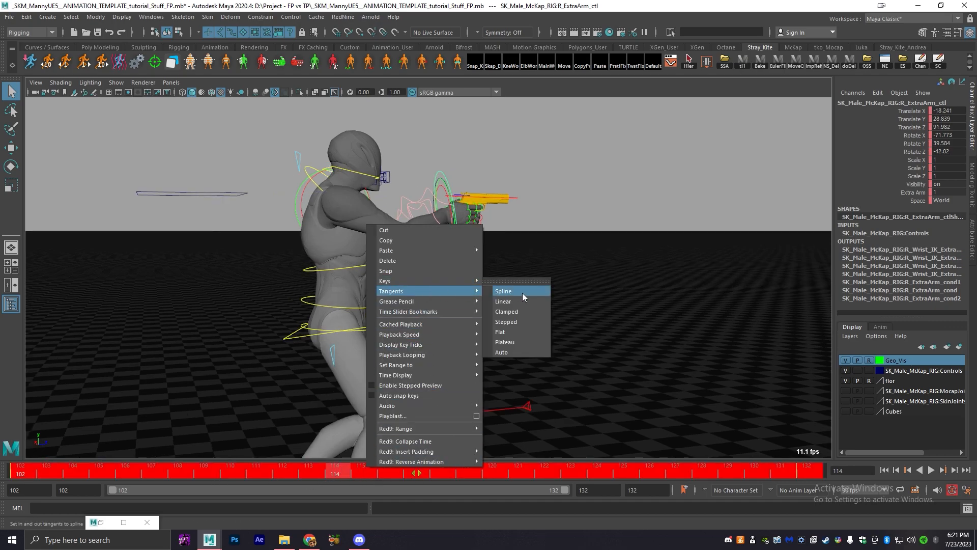
{"action": "left_click", "coordinate": [509, 303]}
- Review the pistol arm motion during playback from the side, from the front and through FPcam
{"action": "key", "text": "alt+v"}
{"action": "key", "text": "alt+v"}
{"action": "middle_click_drag", "start_coordinate": [561, 329], "coordinate": [560, 332], "text": "alt"}
{"action": "left_click_drag", "start_coordinate": [560, 333], "coordinate": [441, 356], "text": "alt"}
{"action": "key", "text": "alt+v"}
{"action": "middle_click_drag", "start_coordinate": [395, 314], "coordinate": [477, 283], "text": "alt"}
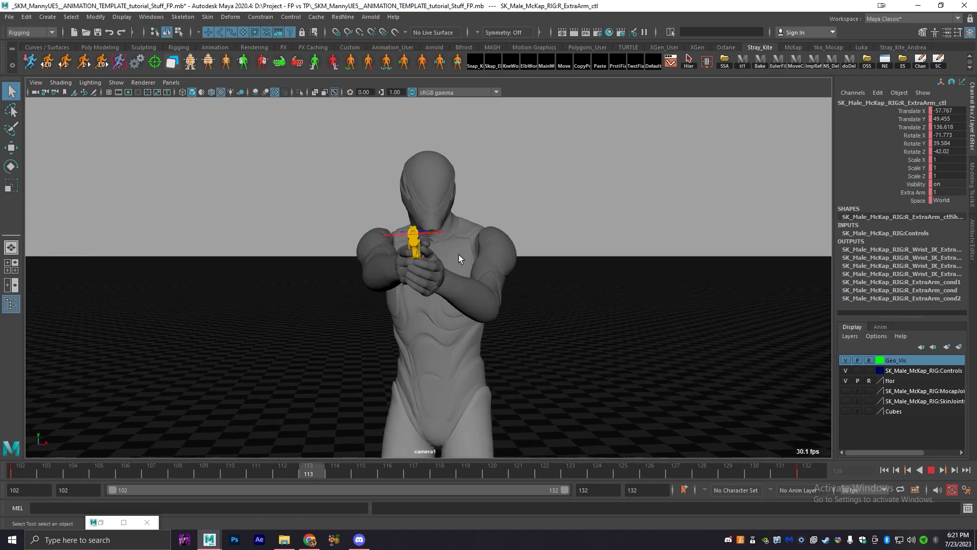
{"action": "key", "text": "space"}
{"action": "key", "text": "space"}
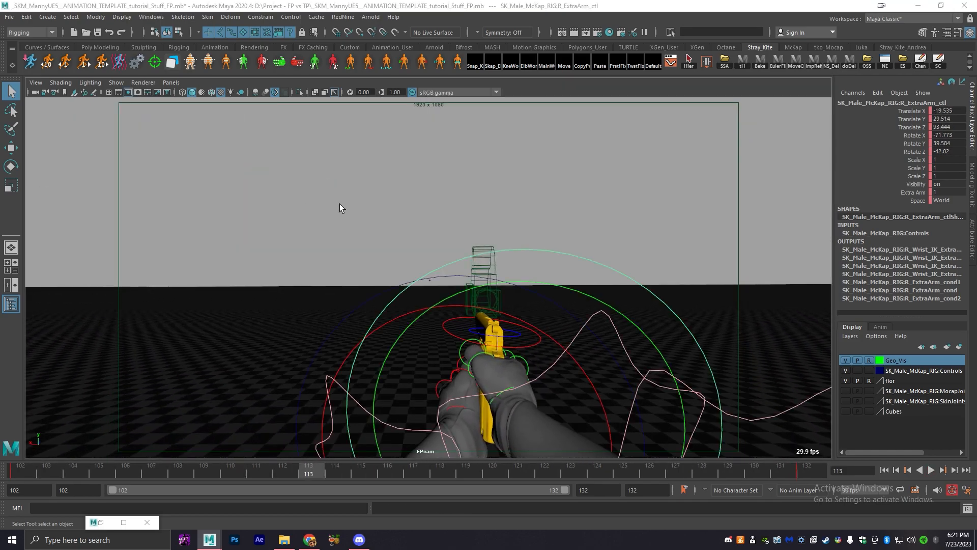
{"action": "key", "text": "space"}
{"action": "key", "text": "space"}
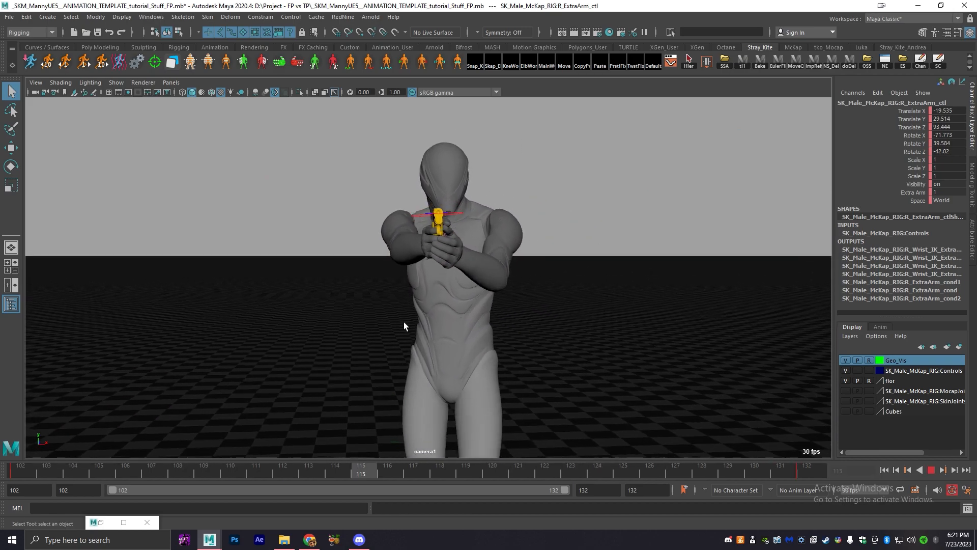
{"action": "key", "text": "alt+v"}
{"action": "key", "text": "alt+shift+v"}
- Examine the spine and hip controls and their Mocap attributes from the side at frame 102
{"action": "left_click_drag", "start_coordinate": [219, 364], "coordinate": [356, 346], "text": "alt"}
{"action": "middle_click_drag", "start_coordinate": [357, 346], "coordinate": [440, 301], "text": "alt"}
{"action": "right_click_drag", "start_coordinate": [441, 301], "coordinate": [486, 305], "text": "alt"}
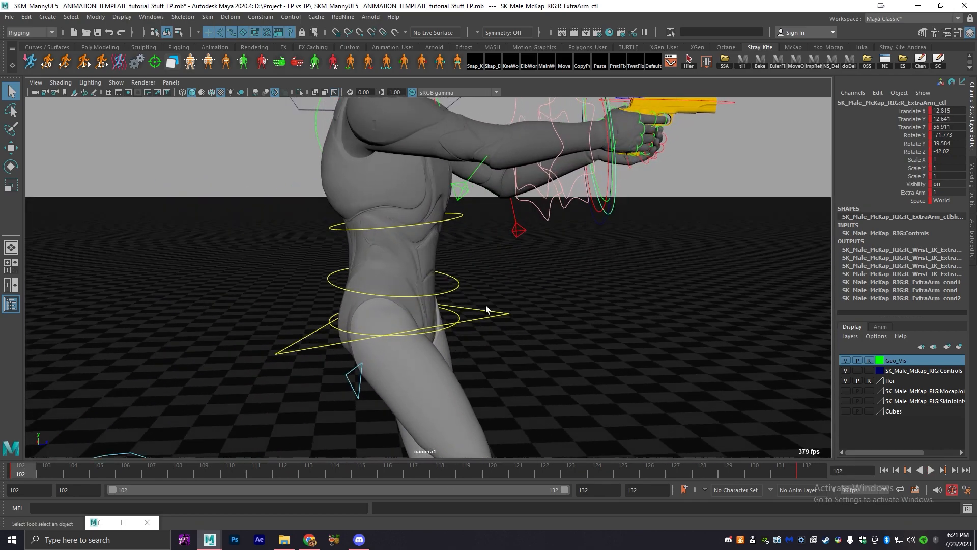
{"action": "left_click_drag", "start_coordinate": [491, 321], "coordinate": [469, 249], "text": "alt"}
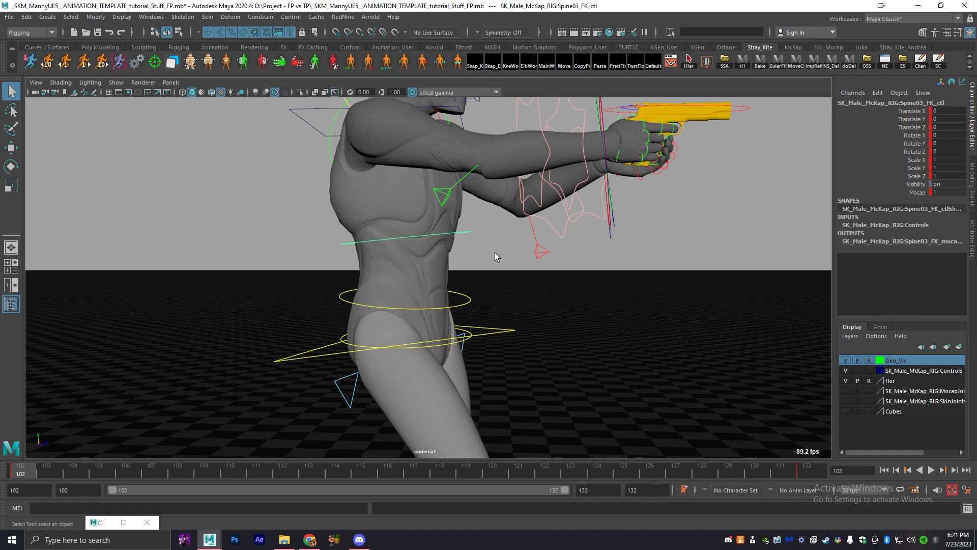
{"action": "left_click", "coordinate": [466, 230]}
{"action": "left_click", "coordinate": [468, 234]}
{"action": "left_click", "coordinate": [924, 192]}
{"action": "key", "text": "s"}
{"action": "left_click_drag", "start_coordinate": [651, 253], "coordinate": [608, 277], "text": "alt"}
{"action": "right_click_drag", "start_coordinate": [608, 277], "coordinate": [523, 272], "text": "alt"}
{"action": "scroll", "coordinate": [523, 272], "scroll_direction": "up", "scroll_amount": 3}
{"action": "left_click", "coordinate": [498, 275]}
{"action": "left_click", "coordinate": [473, 225]}
{"action": "left_click", "coordinate": [499, 353]}
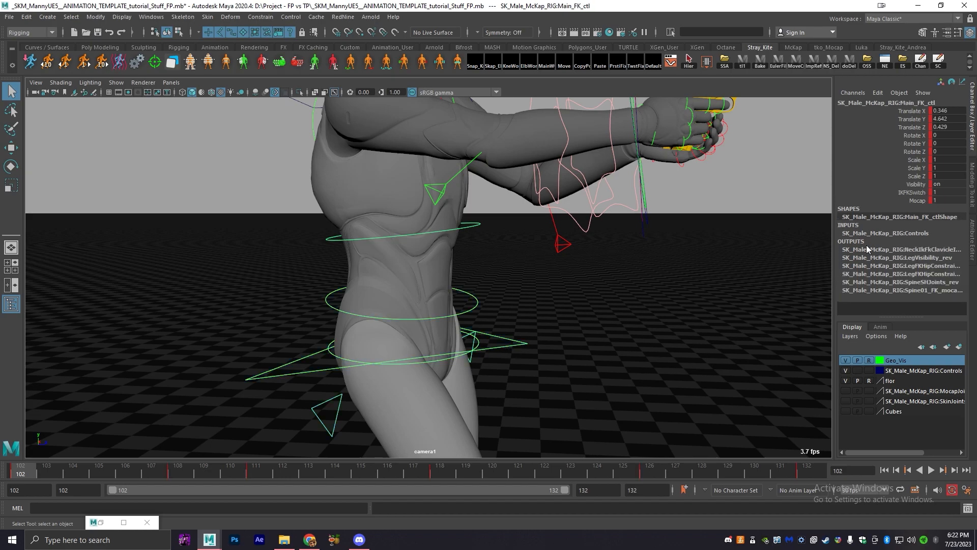
- Try setting Mocap to 0 on the main hip control (Main_FK_ctl), and undo it
{"action": "left_click", "coordinate": [909, 202]}
{"action": "middle_click_drag", "start_coordinate": [757, 237], "coordinate": [581, 254]}
{"action": "middle_click_drag", "start_coordinate": [648, 266], "coordinate": [485, 312]}
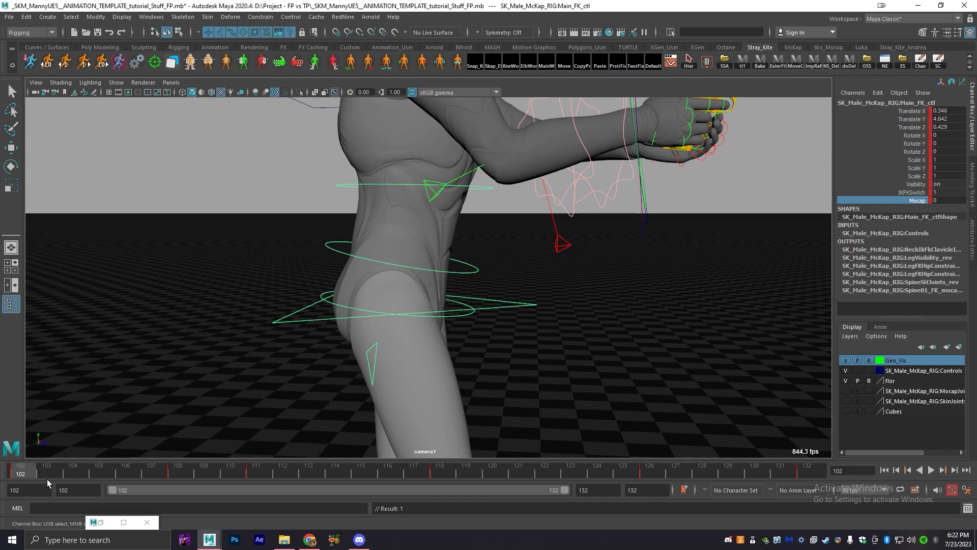
{"action": "key", "text": "ctrl+z"}
- Duplicate the main hip control (Main_FK_ctl) at frame 102
{"action": "key", "text": "q"}
{"action": "left_click", "coordinate": [473, 227]}
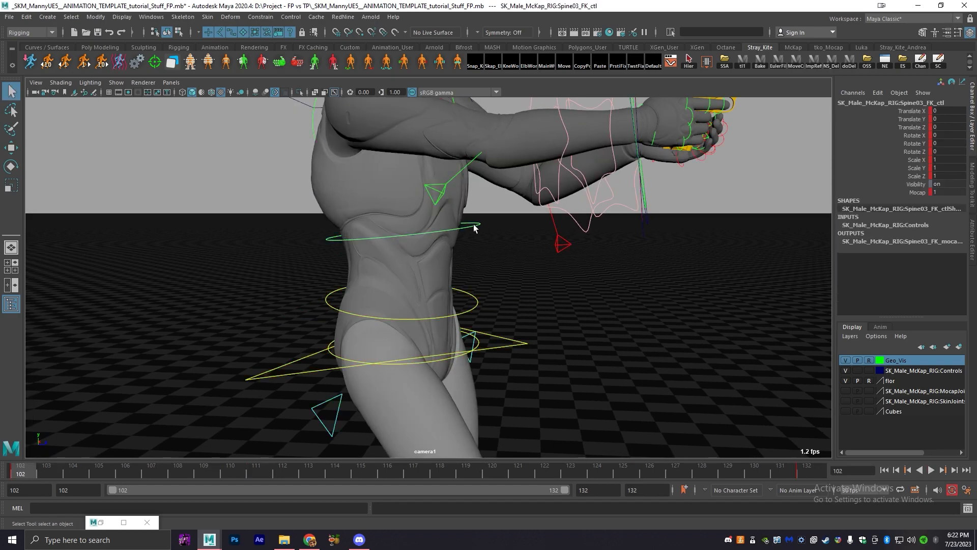
{"action": "left_click", "coordinate": [514, 342]}
{"action": "key", "text": "w"}
{"action": "middle_click_drag", "start_coordinate": [560, 392], "coordinate": [563, 332], "text": "alt"}
{"action": "scroll", "coordinate": [563, 332], "scroll_direction": "up", "scroll_amount": 3}
{"action": "left_click", "coordinate": [556, 317]}
{"action": "key", "text": "q"}
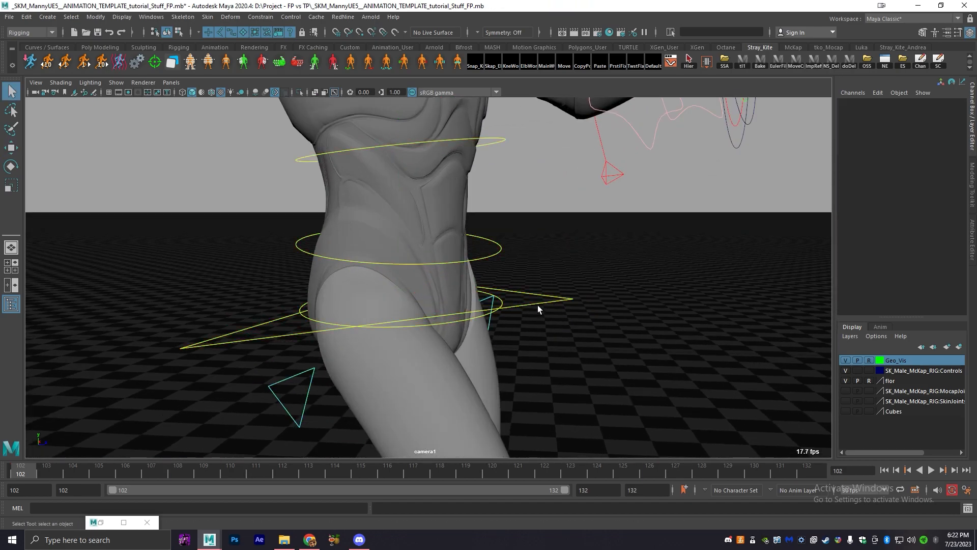
{"action": "left_click", "coordinate": [539, 305]}
{"action": "key", "text": "w"}
{"action": "key", "text": "ctrl+d"}
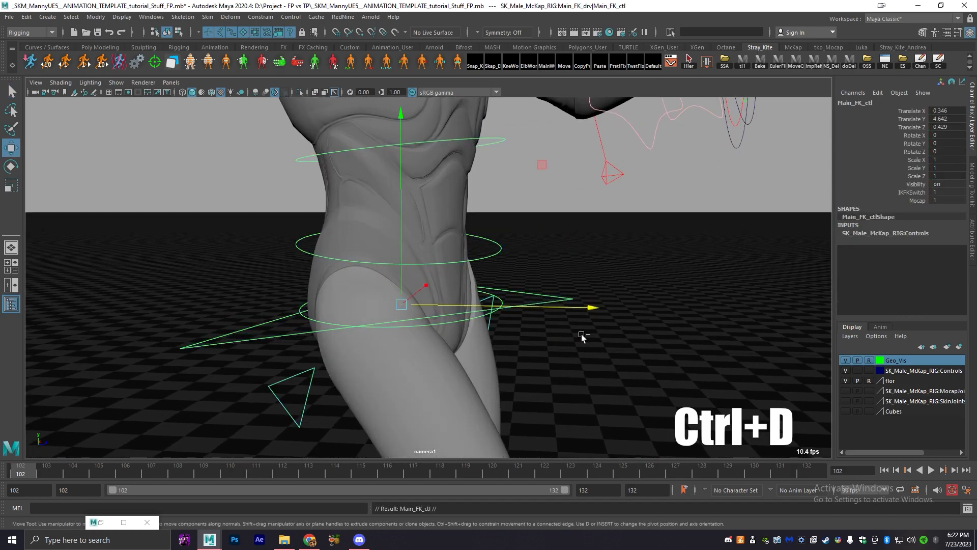
- Open the Outliner and unparent the duplicated Main_FK_ctl from the rig to the scene's top level
{"action": "left_click_drag", "start_coordinate": [976, 225], "coordinate": [728, 77]}
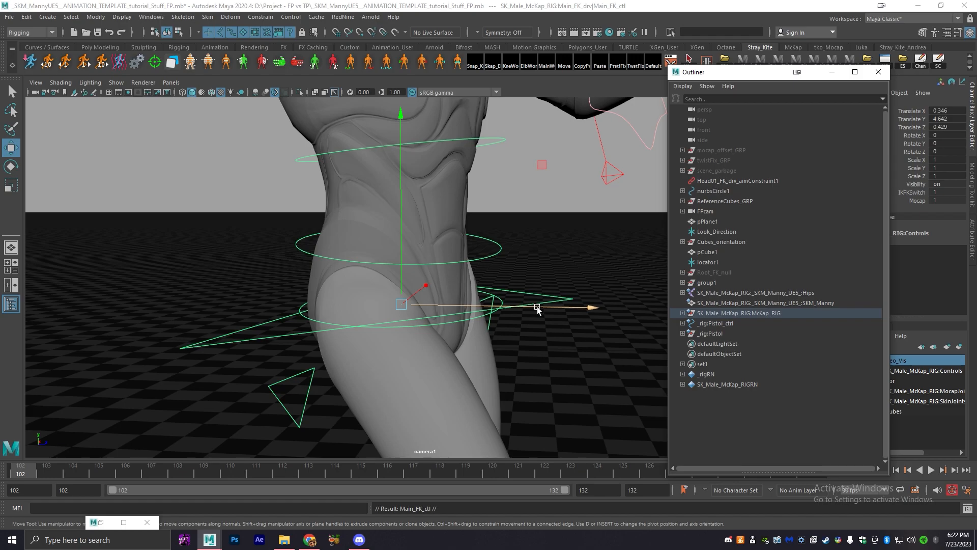
{"action": "mouse_move", "coordinate": [548, 307]}
{"action": "left_mouse_down"}
{"action": "mouse_move", "coordinate": [588, 306]}
{"action": "mouse_move", "coordinate": [493, 307]}
{"action": "mouse_move", "coordinate": [530, 306]}
{"action": "left_mouse_up"}
{"action": "key", "text": "ctrl+z"}
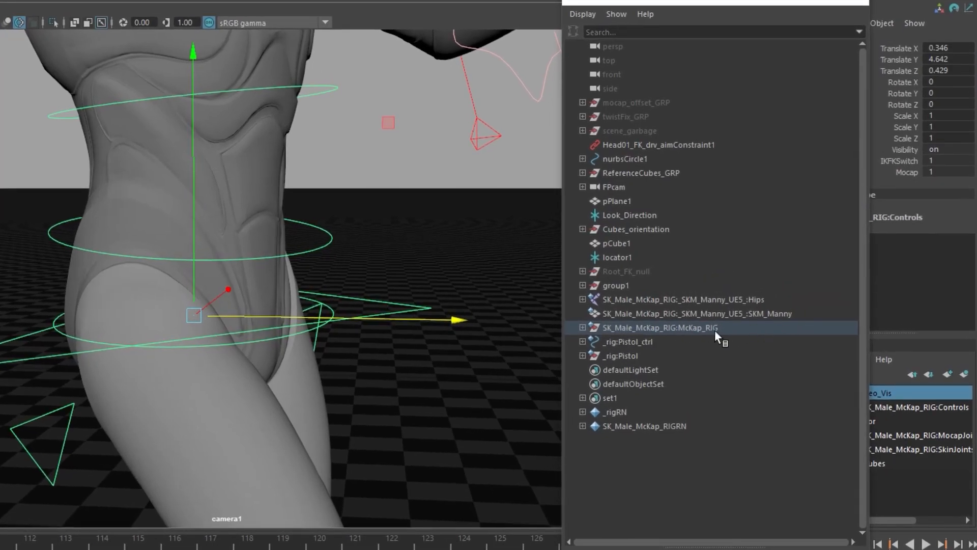
{"action": "mouse_move", "coordinate": [5, 545]}
{"action": "left_mouse_down"}
{"action": "mouse_move", "coordinate": [30, 545]}
{"action": "mouse_move", "coordinate": [3, 546]}
{"action": "left_mouse_up"}
{"action": "key", "text": "shift+p"}
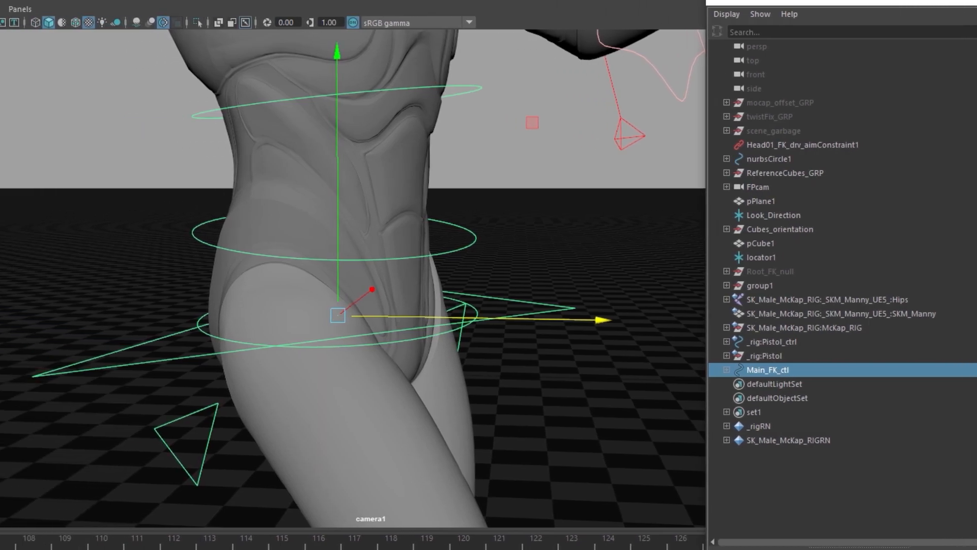
- At frame 102, set Mocap to 0 on the rig's original Main_FK_ctl
{"action": "left_click_drag", "start_coordinate": [101, 544], "coordinate": [764, 541]}
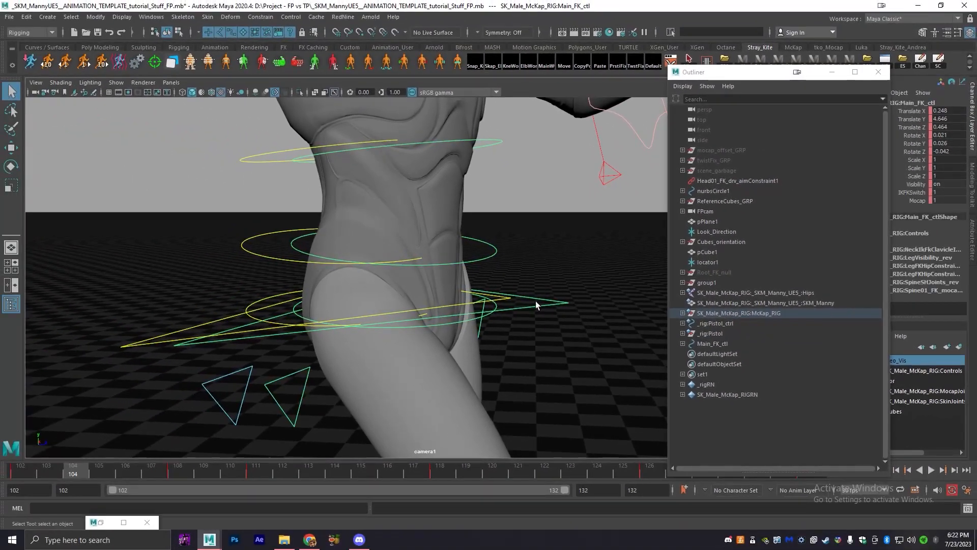
{"action": "left_click_drag", "start_coordinate": [788, 73], "coordinate": [752, 78]}
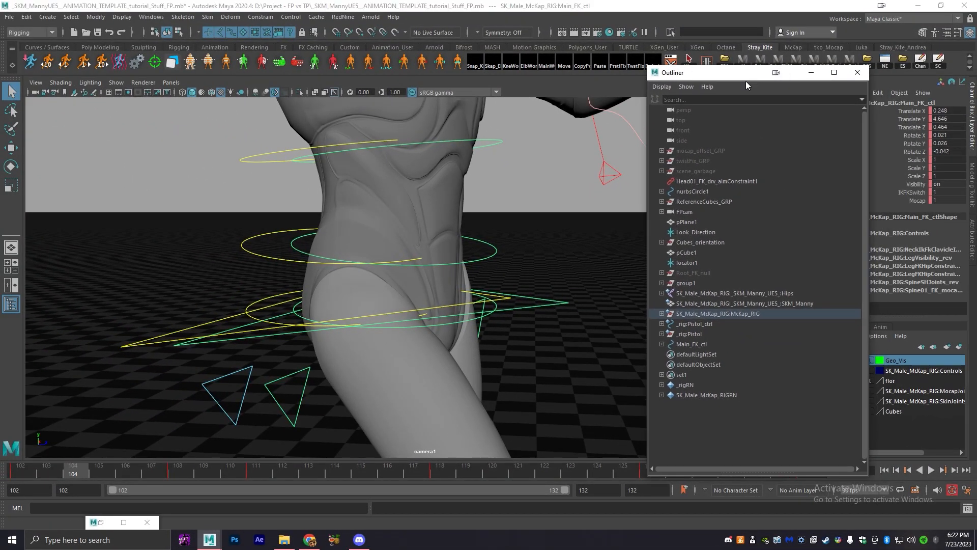
{"action": "left_click_drag", "start_coordinate": [74, 471], "coordinate": [20, 472]}
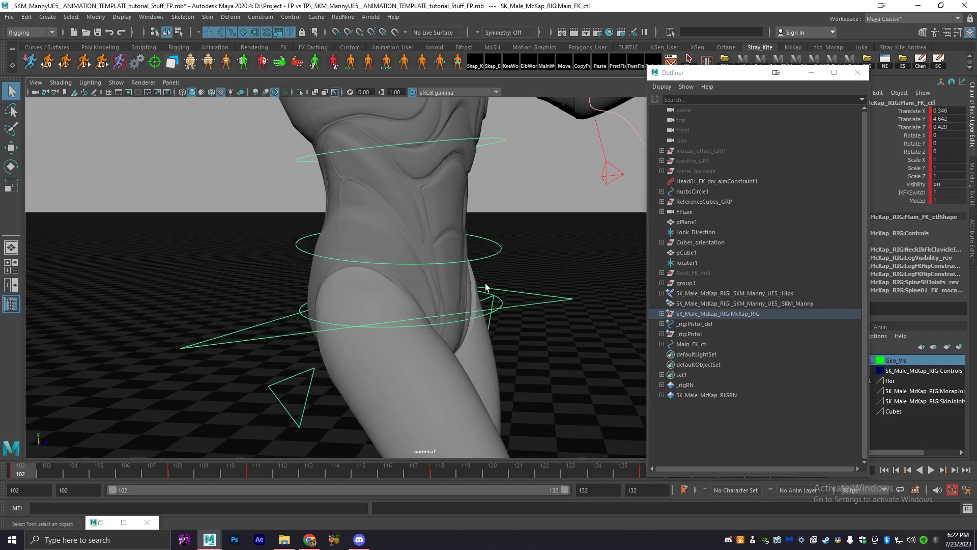
{"action": "left_click", "coordinate": [920, 200]}
{"action": "middle_click_drag", "start_coordinate": [611, 217], "coordinate": [525, 203]}
{"action": "key", "text": "q"}
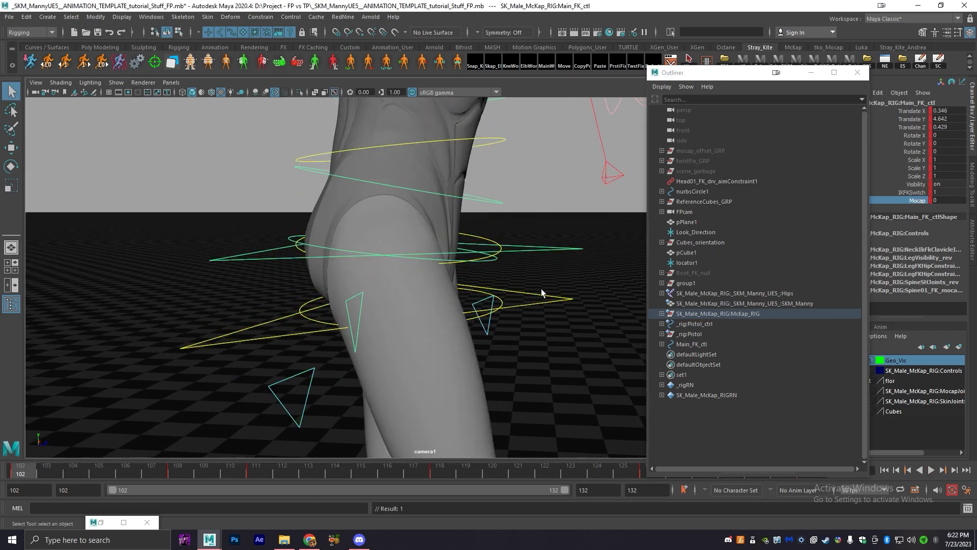
- Parent-constrain the rig's Main_FK_ctl to the duplicated Main_FK_ctl with Maintain offset off
{"action": "left_click", "coordinate": [256, 327]}
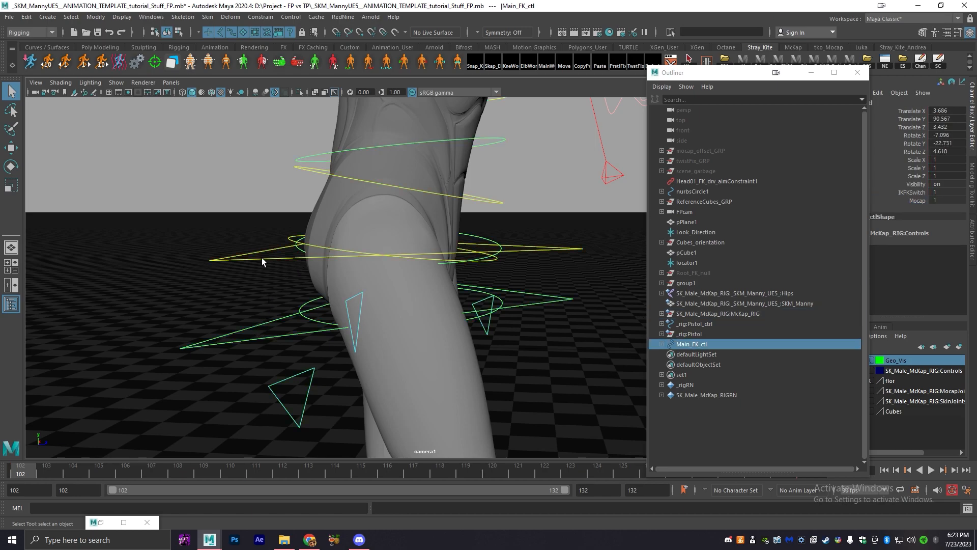
{"action": "left_click", "coordinate": [231, 259]}
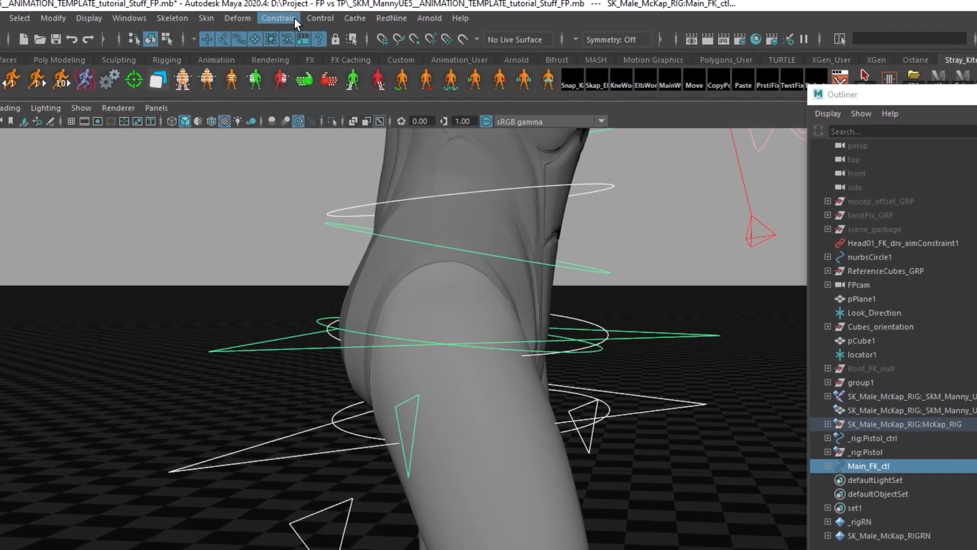
{"action": "left_click", "coordinate": [294, 17]}
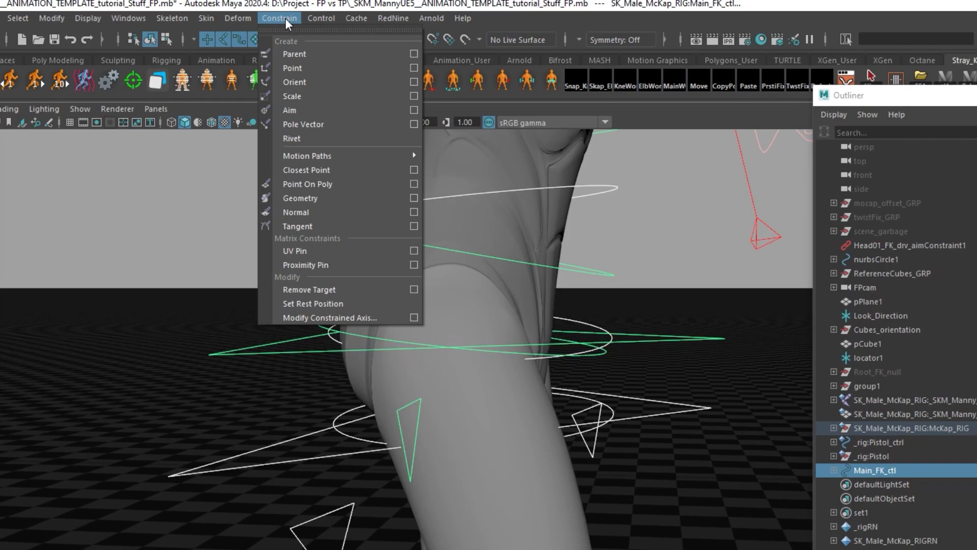
{"action": "left_click", "coordinate": [415, 52]}
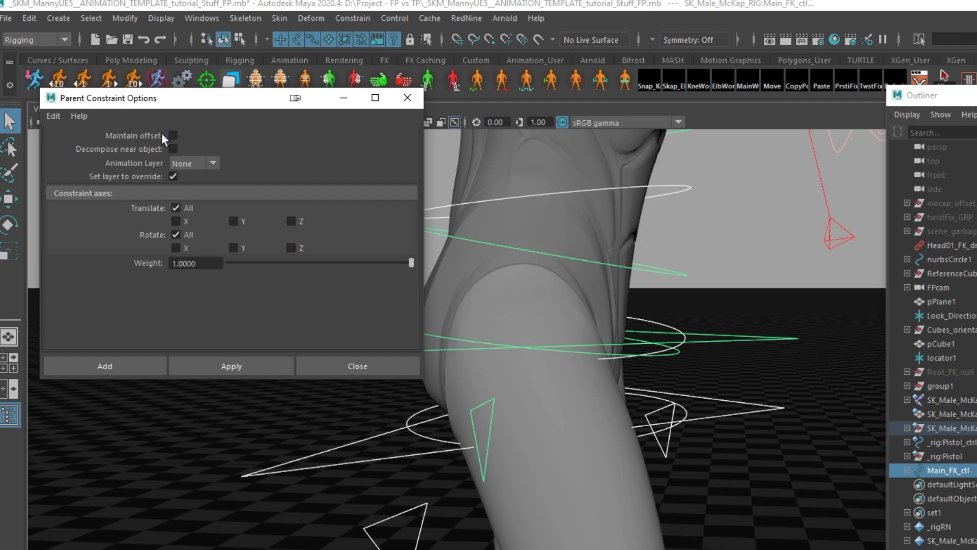
{"action": "left_click", "coordinate": [141, 360]}
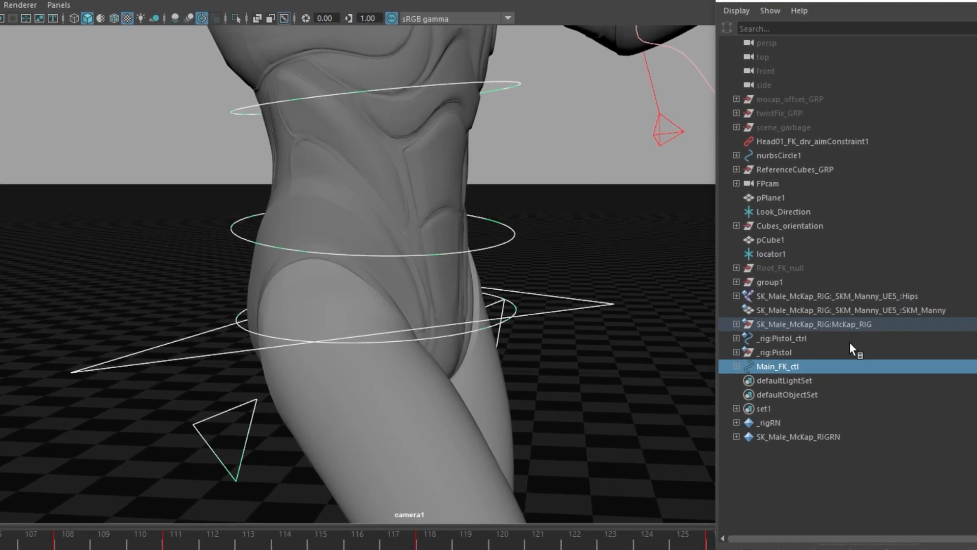
- Find Main_FK_ctl_parentConstraint1 under the rig's Main_FK_ctl in the Outliner and unparent it to the scene's top level
{"action": "key", "text": "f"}
{"action": "scroll", "coordinate": [723, 362], "scroll_direction": "down", "scroll_amount": 2}
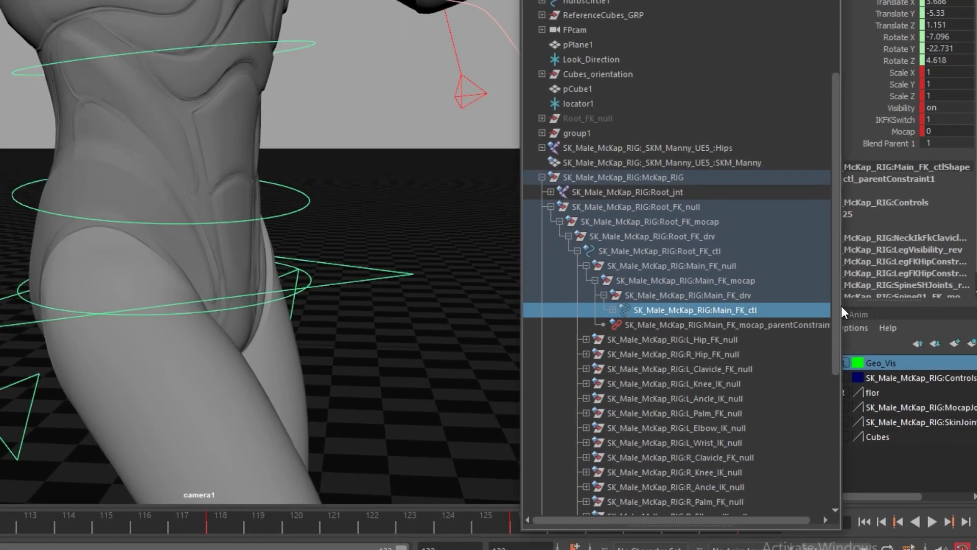
{"action": "left_click_drag", "start_coordinate": [841, 307], "coordinate": [888, 307]}
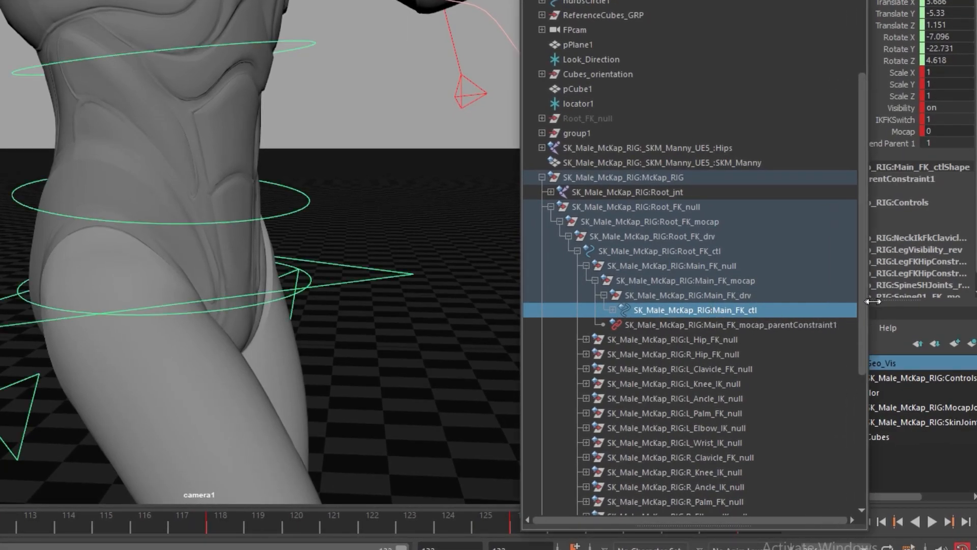
{"action": "left_click", "coordinate": [613, 309]}
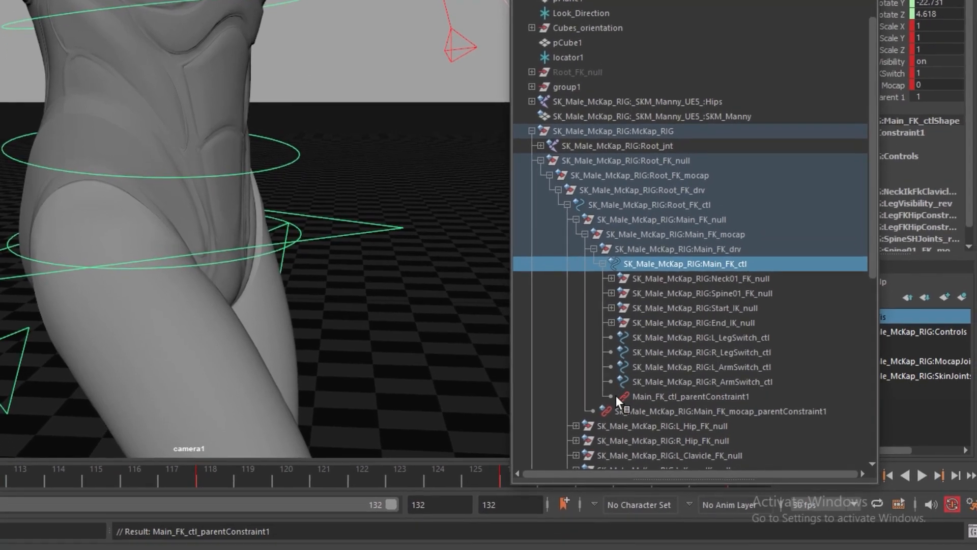
{"action": "left_click", "coordinate": [660, 397]}
{"action": "scroll", "coordinate": [679, 378], "scroll_direction": "down", "scroll_amount": 3}
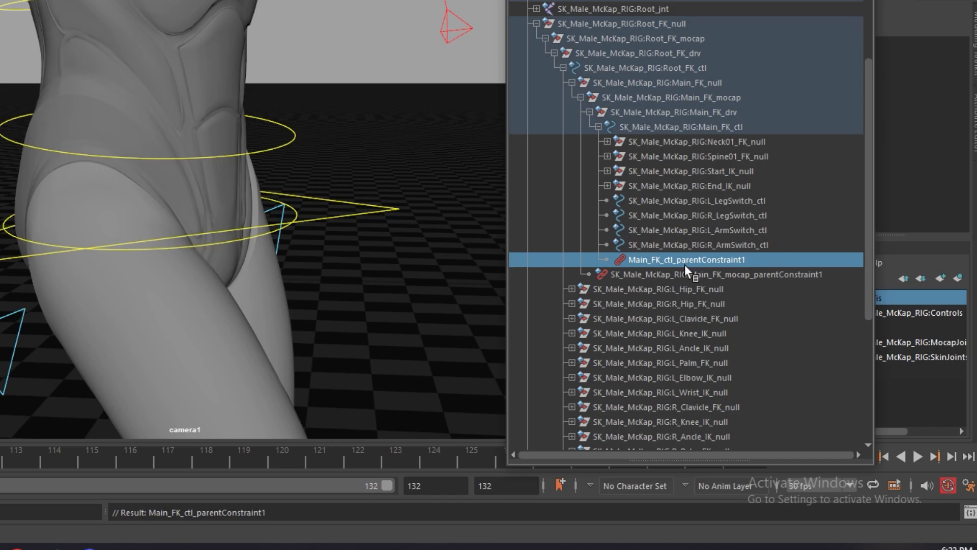
{"action": "key", "text": "shift+p"}
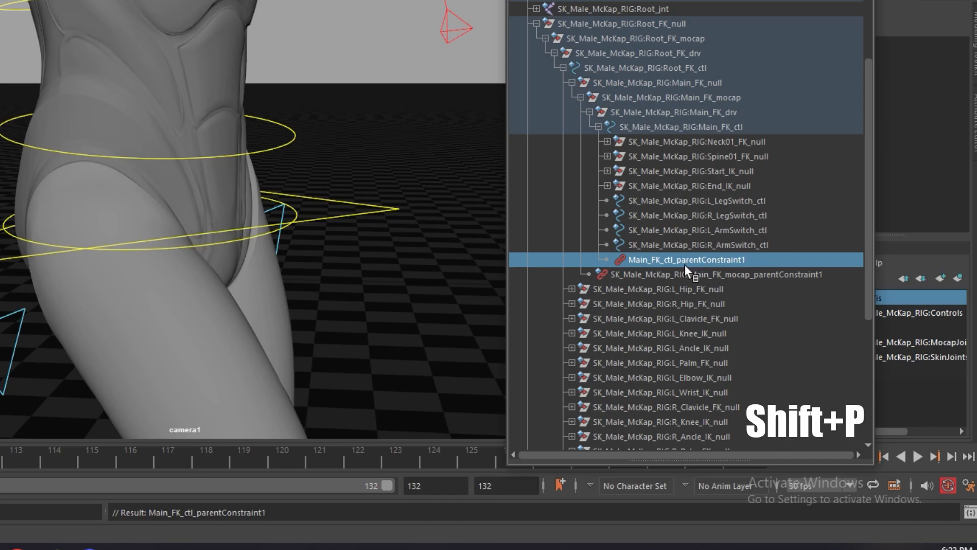
- Key the rig's Main_FK_ctl at frame 102 and delete the duplicated Main_FK_ctl from the Outliner
{"action": "left_click", "coordinate": [650, 125]}
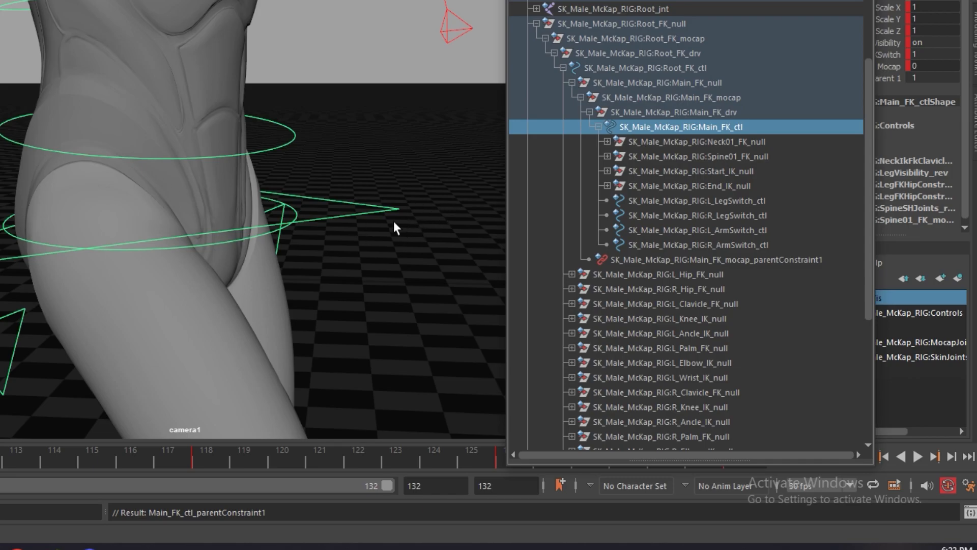
{"action": "key", "text": "s"}
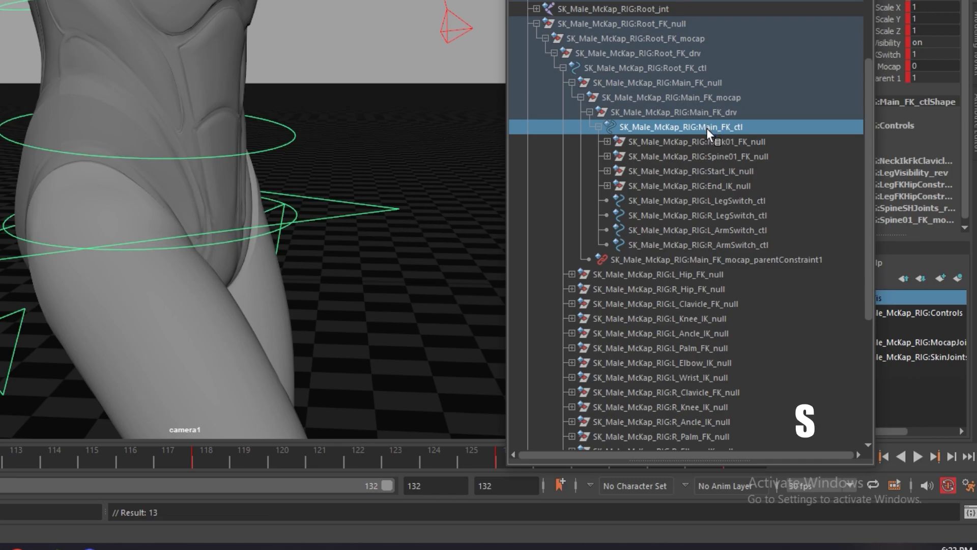
{"action": "scroll", "coordinate": [694, 128], "scroll_direction": "down", "scroll_amount": 5}
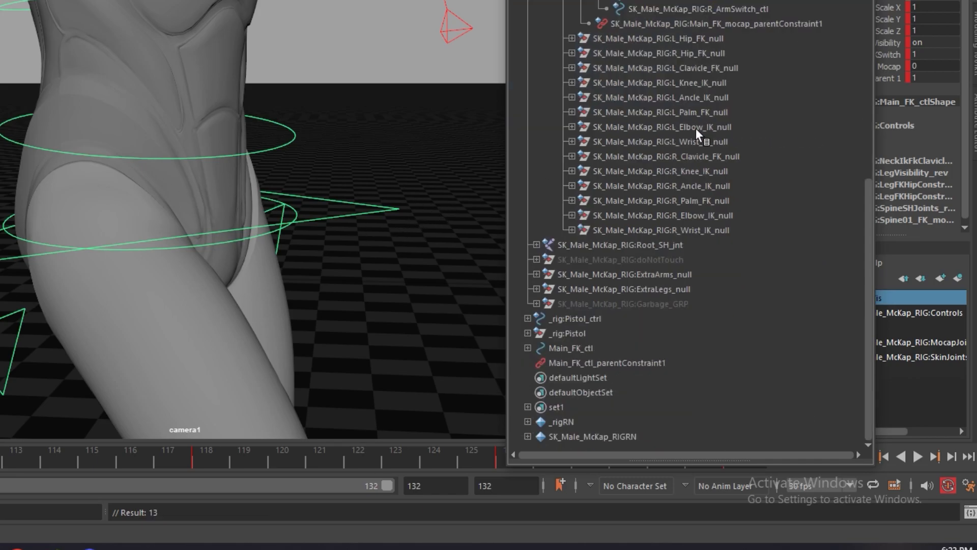
{"action": "left_click", "coordinate": [575, 350]}
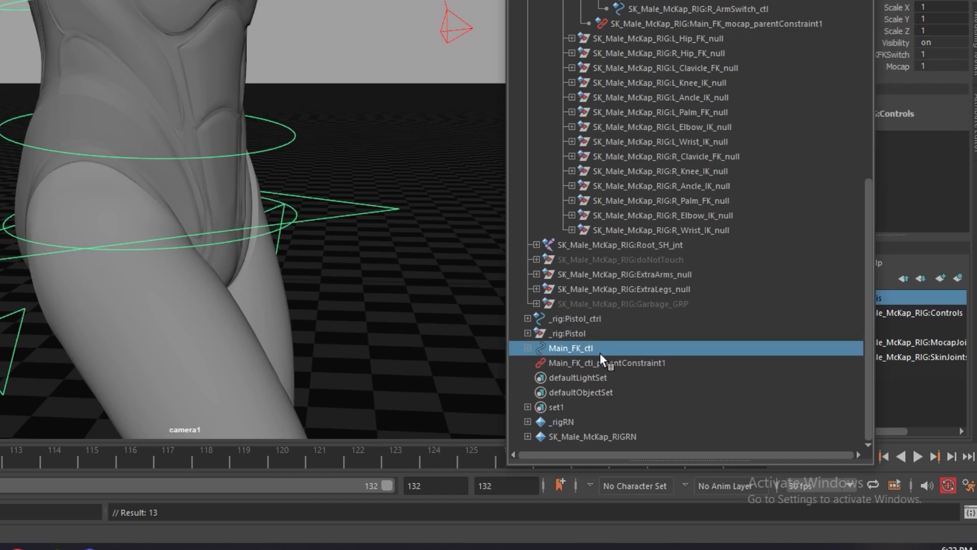
{"action": "key", "text": "Delete"}
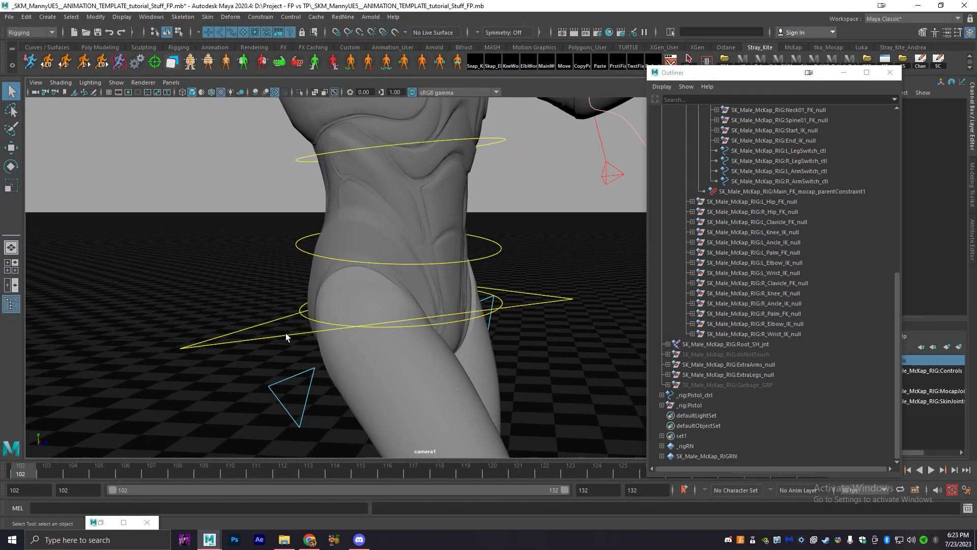
{"action": "key", "text": "ctrl+z"}
{"action": "left_click_drag", "start_coordinate": [764, 75], "coordinate": [976, 97]}
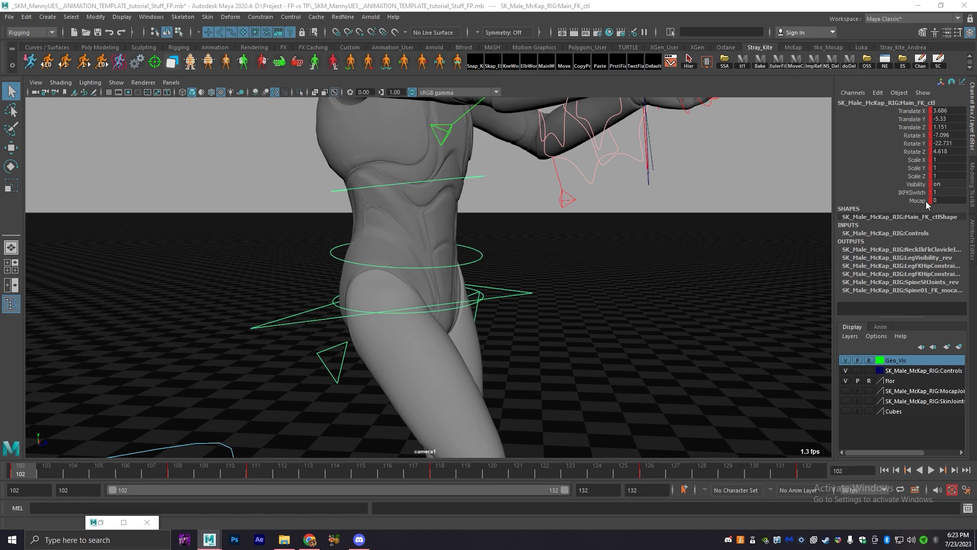
- Delete the rig's Main_FK_ctl keys between frames 102 and 132 on the time slider
{"action": "left_click", "coordinate": [22, 473]}
{"action": "left_click_drag", "start_coordinate": [131, 471], "coordinate": [673, 465], "text": "shift"}
{"action": "right_click", "coordinate": [673, 466]}
{"action": "left_click", "coordinate": [737, 261]}
- At frame 132, duplicate the rig's Main_FK_ctl, unparent the copy to the top level and set Mocap to 0 on the original
{"action": "left_click_drag", "start_coordinate": [233, 464], "coordinate": [126, 460]}
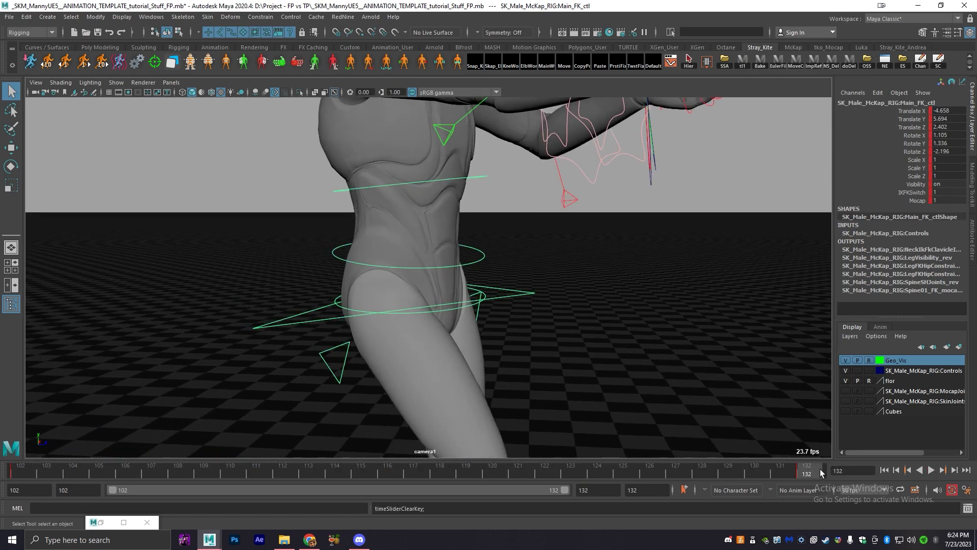
{"action": "left_click", "coordinate": [342, 261]}
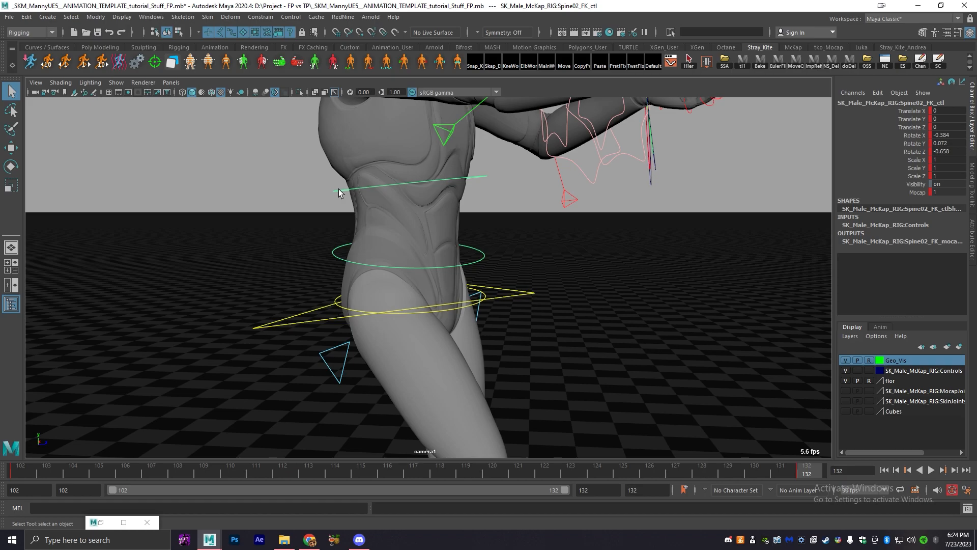
{"action": "left_click", "coordinate": [315, 295]}
{"action": "left_click", "coordinate": [305, 313]}
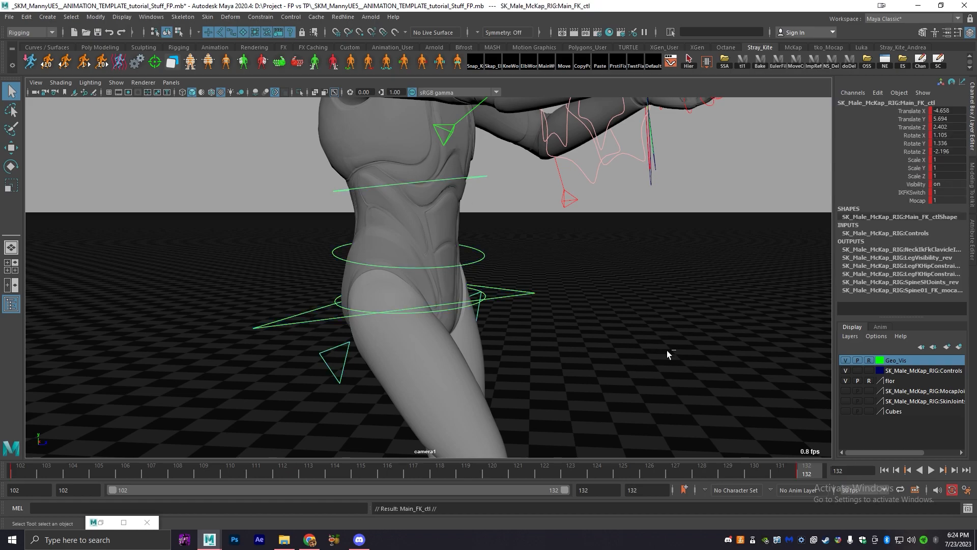
{"action": "key", "text": "ctrl+d"}
{"action": "key", "text": "shift+p"}
{"action": "left_click_drag", "start_coordinate": [718, 73], "coordinate": [704, 95]}
{"action": "key", "text": "ctrl+d"}
{"action": "key", "text": "shift+p"}
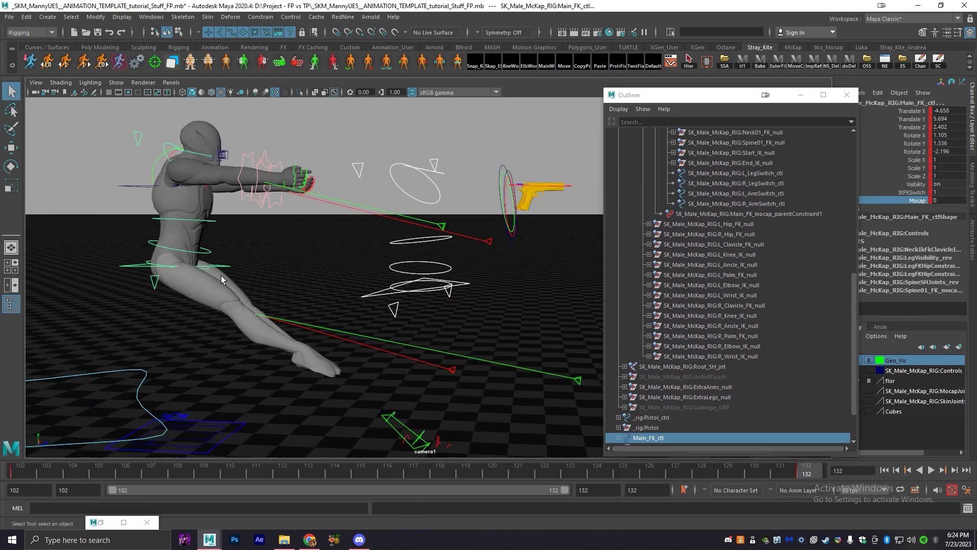
- Delete the duplicate Main_FK_ctl used for frame 132 and scrub the timeline back to frame 102
{"action": "left_click", "coordinate": [703, 378]}
{"action": "key", "text": "Delete"}
{"action": "left_click_drag", "start_coordinate": [808, 471], "coordinate": [15, 468]}
{"action": "left_click", "coordinate": [101, 522]}
{"action": "left_click_drag", "start_coordinate": [275, 163], "coordinate": [814, 422]}
{"action": "left_click", "coordinate": [918, 7]}
- Adjust all of the hip control's keys on the time slider and check the motion in playback
{"action": "left_click", "coordinate": [283, 470]}
{"action": "double_click", "coordinate": [325, 471]}
{"action": "right_click", "coordinate": [325, 471]}
{"action": "mouse_move", "coordinate": [355, 297]}
{"action": "left_click", "coordinate": [450, 306]}
{"action": "left_click", "coordinate": [390, 466]}
{"action": "key", "text": "alt+v"}
{"action": "key", "text": "alt+v"}
{"action": "scroll", "coordinate": [422, 275], "scroll_direction": "up", "scroll_amount": 5}
- Match the rig's hip control to a reference copy on an in-between frame and delete the leftover helper
{"action": "left_click", "coordinate": [344, 273]}
{"action": "left_click", "coordinate": [911, 200]}
{"action": "left_click", "coordinate": [700, 397]}
{"action": "left_click", "coordinate": [482, 277], "text": "shift"}
{"action": "key", "text": "f"}
{"action": "left_click", "coordinate": [760, 61]}
{"action": "scroll", "coordinate": [746, 285], "scroll_direction": "down", "scroll_amount": 5}
{"action": "scroll", "coordinate": [423, 274], "scroll_direction": "down", "scroll_amount": 5}
{"action": "scroll", "coordinate": [422, 275], "scroll_direction": "up", "scroll_amount": 5}
{"action": "left_click", "coordinate": [657, 407]}
{"action": "key", "text": "Delete"}
- Repeat the key adjustment and reference matching on another rig control, and remove its helper object
{"action": "left_click", "coordinate": [517, 377]}
{"action": "left_click", "coordinate": [368, 247]}
{"action": "double_click", "coordinate": [449, 470]}
{"action": "right_click", "coordinate": [449, 469]}
{"action": "mouse_move", "coordinate": [478, 297]}
{"action": "left_click", "coordinate": [573, 306]}
{"action": "left_click", "coordinate": [928, 199]}
{"action": "left_click", "coordinate": [368, 246], "text": "shift"}
{"action": "key", "text": "f"}
{"action": "scroll", "coordinate": [745, 305], "scroll_direction": "down", "scroll_amount": 7}
{"action": "key", "text": "Delete"}
- Play back the walk cycle in camera1 from the side and the front to examine the hip motion
{"action": "left_click", "coordinate": [489, 234]}
{"action": "left_click", "coordinate": [490, 234], "text": "shift"}
{"action": "key", "text": "f"}
{"action": "scroll", "coordinate": [745, 305], "scroll_direction": "down", "scroll_amount": 7}
{"action": "scroll", "coordinate": [442, 275], "scroll_direction": "down", "scroll_amount": 5}
{"action": "middle_click_drag", "start_coordinate": [441, 275], "coordinate": [448, 276], "text": "alt"}
{"action": "key", "text": "alt+v"}
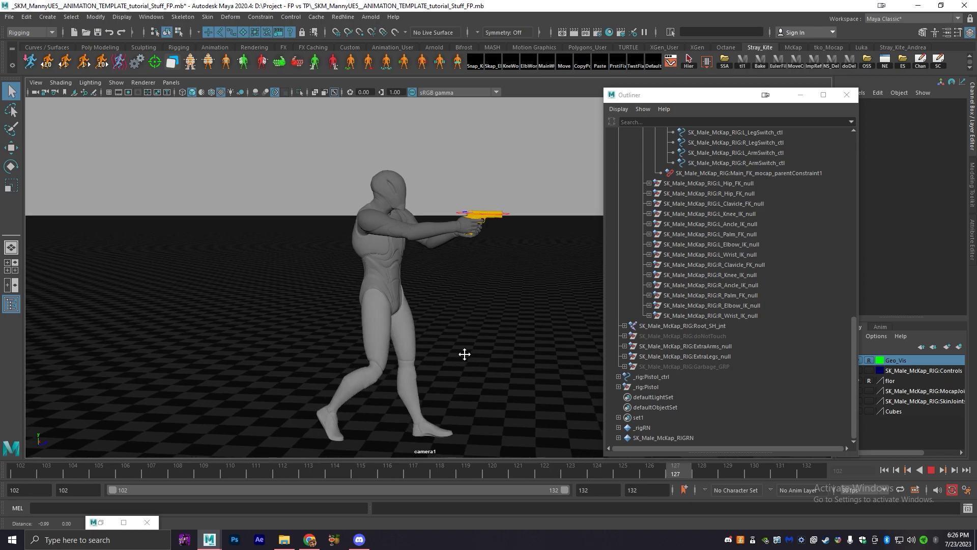
{"action": "key", "text": "alt+v"}
{"action": "left_click_drag", "start_coordinate": [540, 282], "coordinate": [433, 295], "text": "alt"}
{"action": "key", "text": "alt+v"}
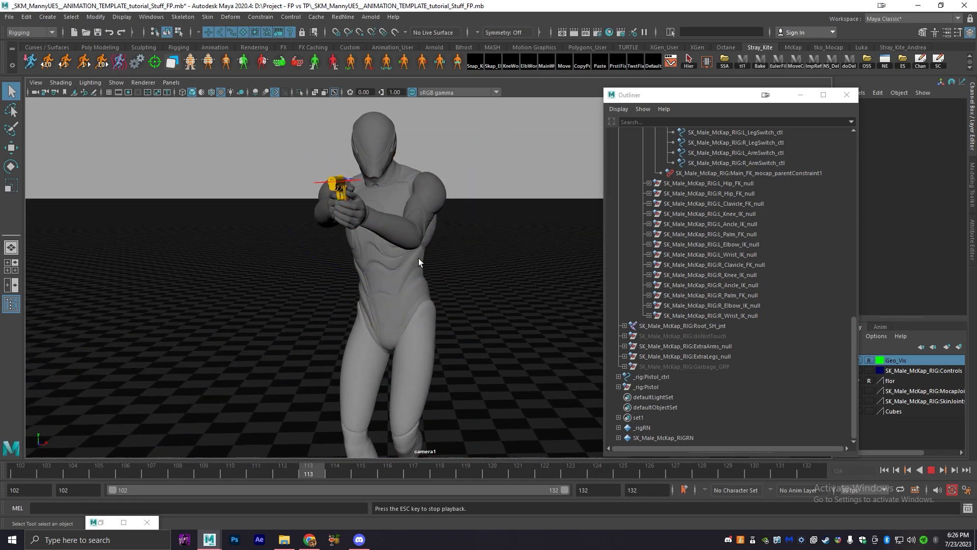
- Review the walk cycle through the first-person camera (FPcam) and again in camera1 by playback and scrubbing
{"action": "key", "text": "space"}
{"action": "key", "text": "space"}
{"action": "key", "text": "alt+v"}
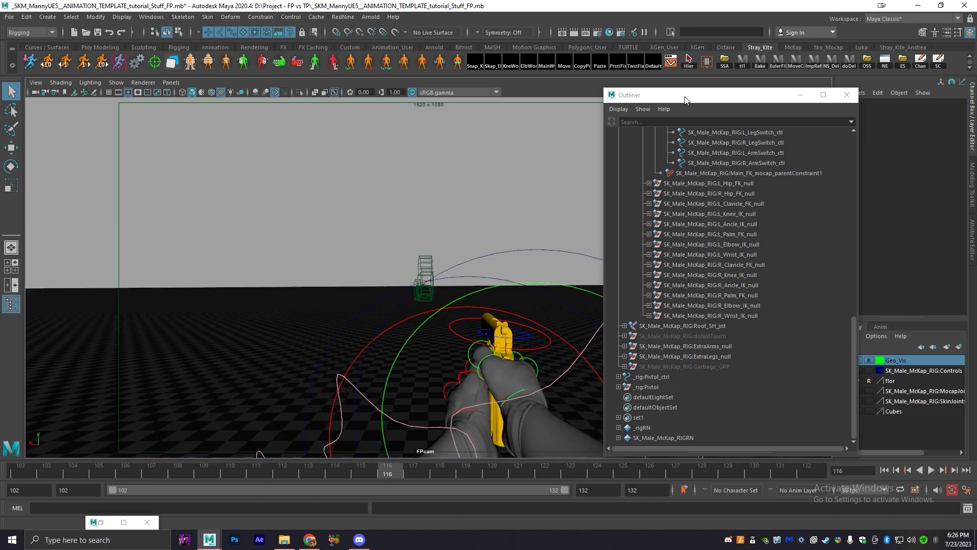
{"action": "left_click_drag", "start_coordinate": [685, 96], "coordinate": [976, 102]}
{"action": "key", "text": "alt+v"}
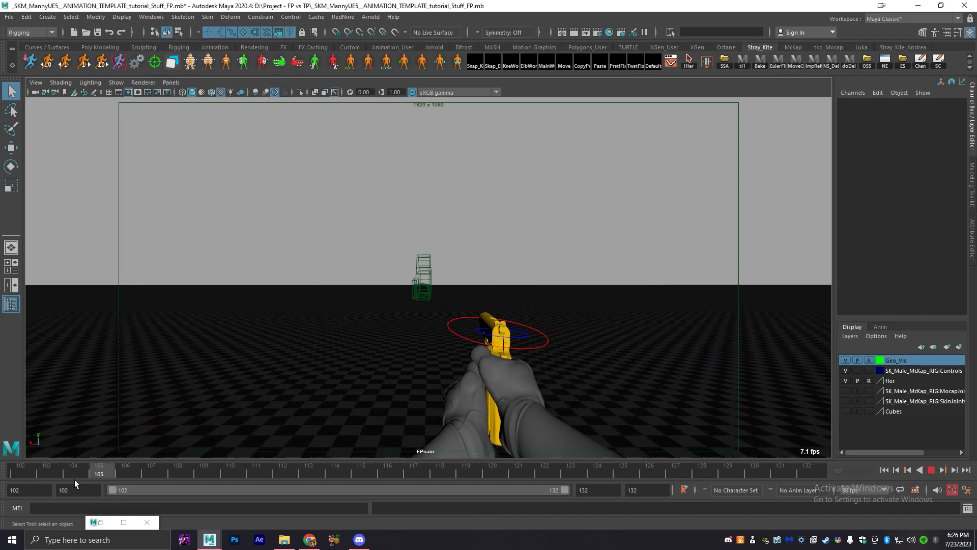
{"action": "left_click_drag", "start_coordinate": [668, 449], "coordinate": [6, 459]}
{"action": "left_click_drag", "start_coordinate": [128, 468], "coordinate": [4, 456]}
{"action": "key", "text": "space"}
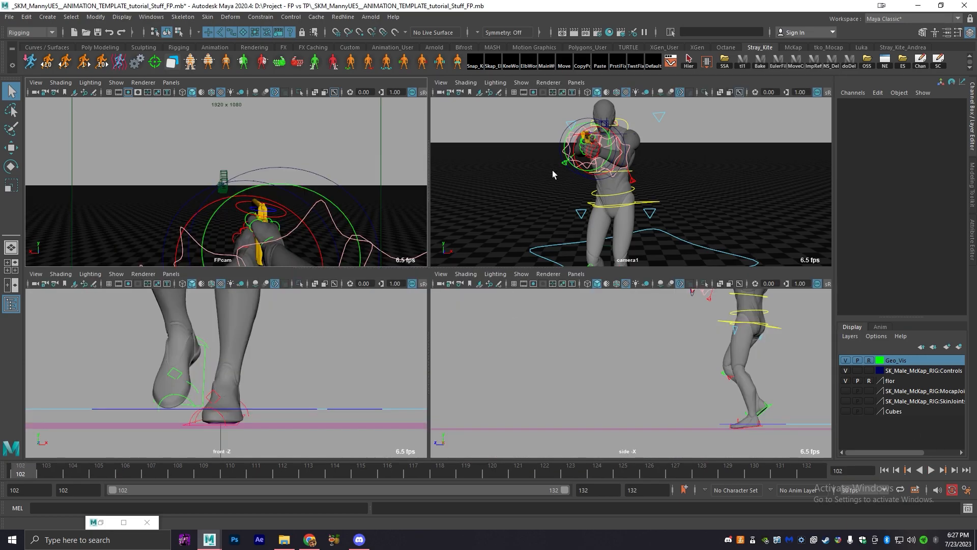
{"action": "key", "text": "space"}
{"action": "key", "text": "alt+v"}
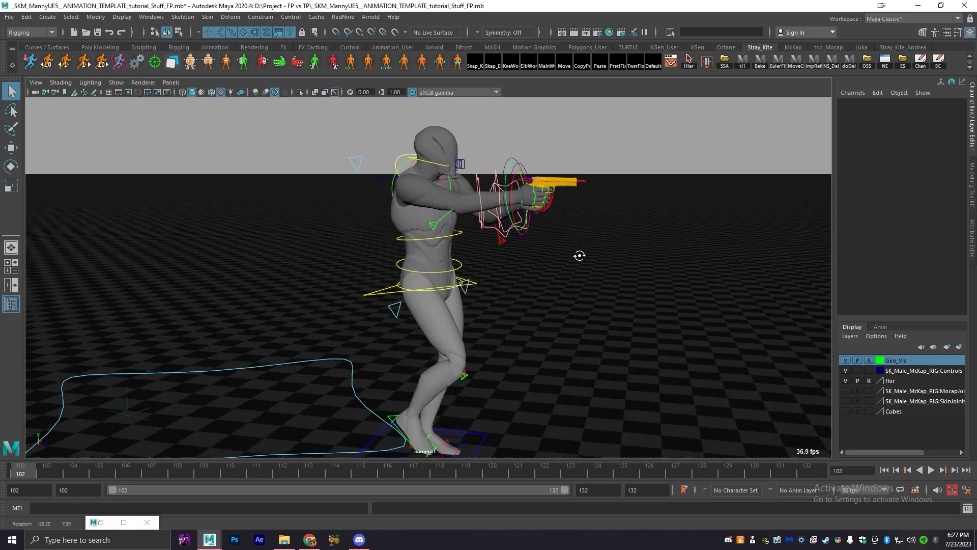
{"action": "key", "text": "alt+v"}
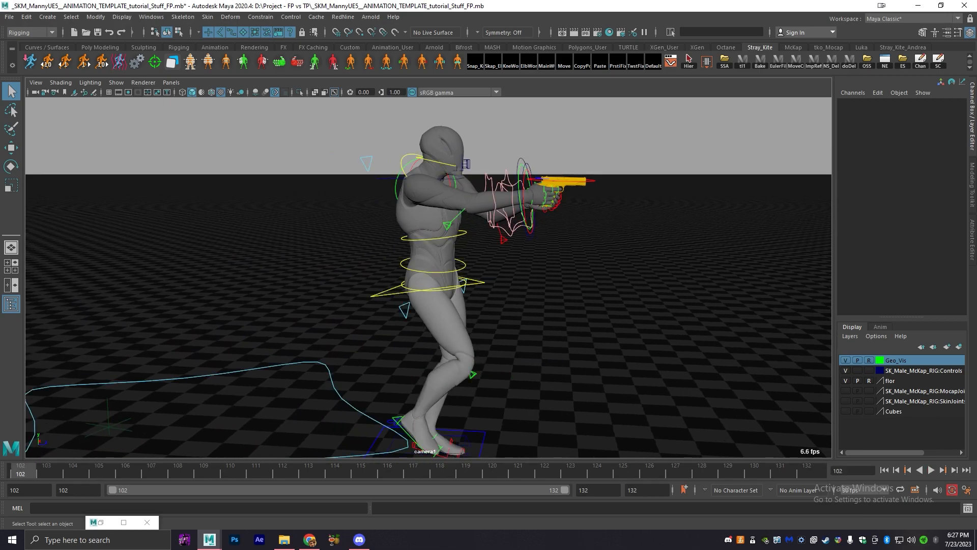
- Delete the old hidden pose copy Root_FK_null from the Outliner
{"action": "left_click_drag", "start_coordinate": [976, 139], "coordinate": [747, 115]}
{"action": "scroll", "coordinate": [760, 269], "scroll_direction": "up", "scroll_amount": 15}
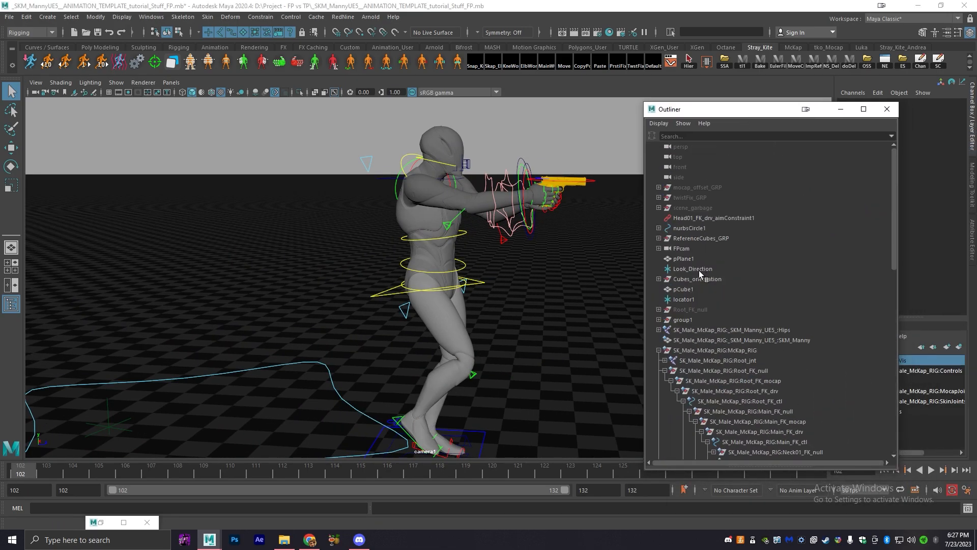
{"action": "left_click", "coordinate": [703, 310]}
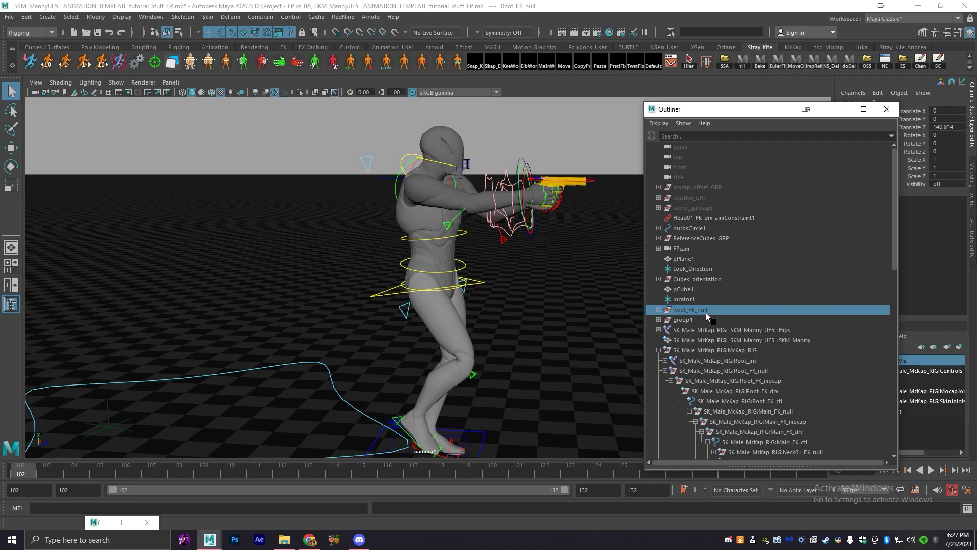
{"action": "key", "text": "Delete"}
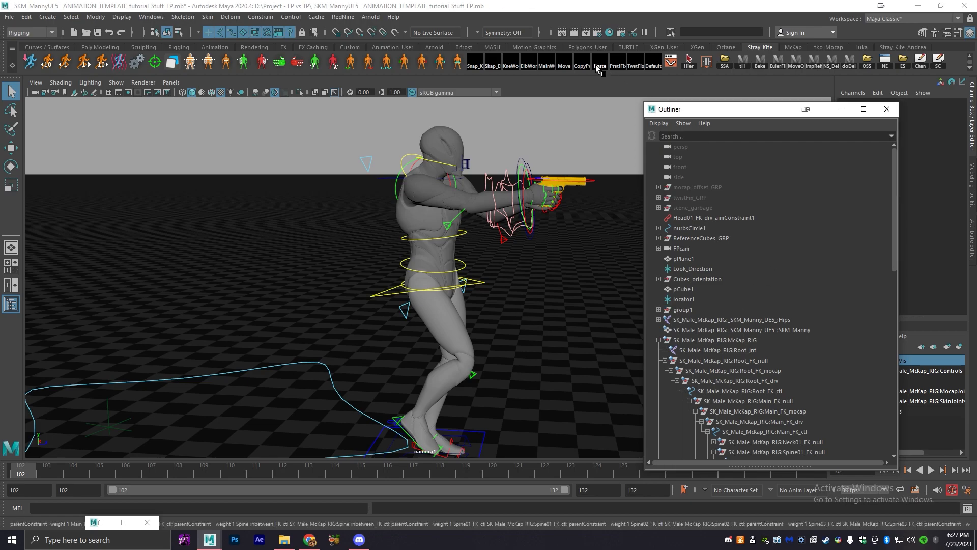
- Copy the rig's pose at frame 102 with the CopyP script, and unhide the new Root_FK_null at frame 132
{"action": "left_click", "coordinate": [580, 65]}
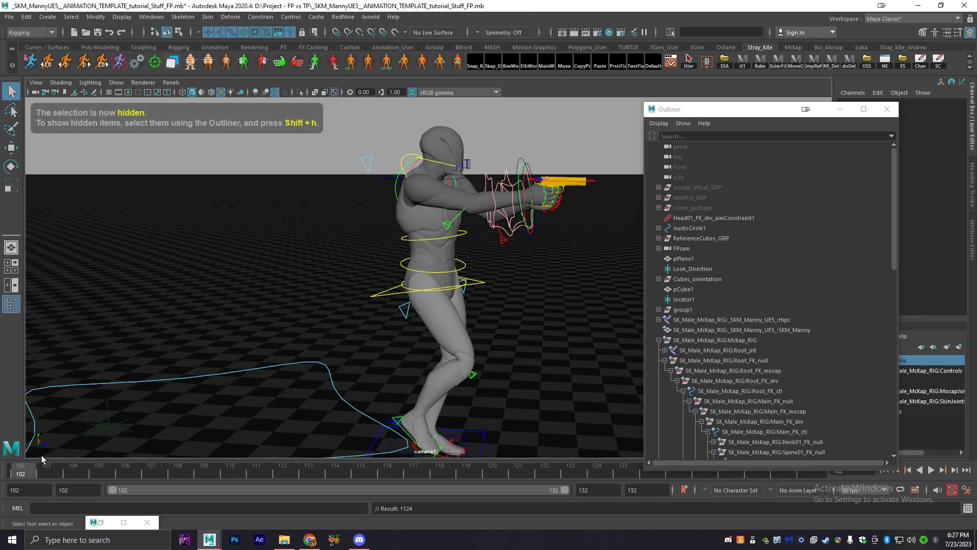
{"action": "scroll", "coordinate": [746, 270], "scroll_direction": "down", "scroll_amount": 10}
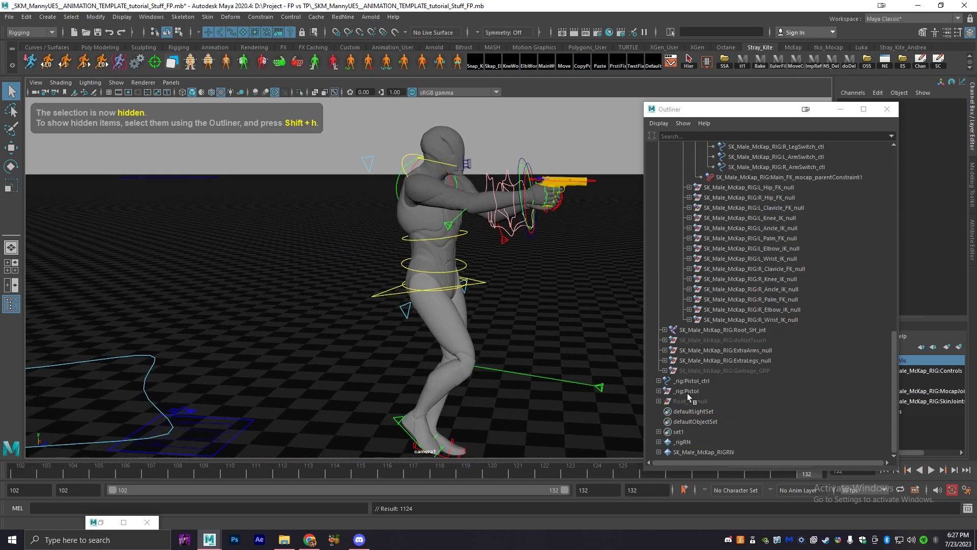
{"action": "left_click", "coordinate": [687, 400]}
{"action": "key", "text": "shift+h"}
- Move Root_FK_null to Translate Z of about 140.88 to line up with the rig, and paste the copied pose at frame 132
{"action": "scroll", "coordinate": [418, 329], "scroll_direction": "down", "scroll_amount": 3}
{"action": "middle_click_drag", "start_coordinate": [418, 329], "coordinate": [535, 338], "text": "alt"}
{"action": "key", "text": "w"}
{"action": "key", "text": "ctrl+z"}
{"action": "scroll", "coordinate": [423, 317], "scroll_direction": "up", "scroll_amount": 5}
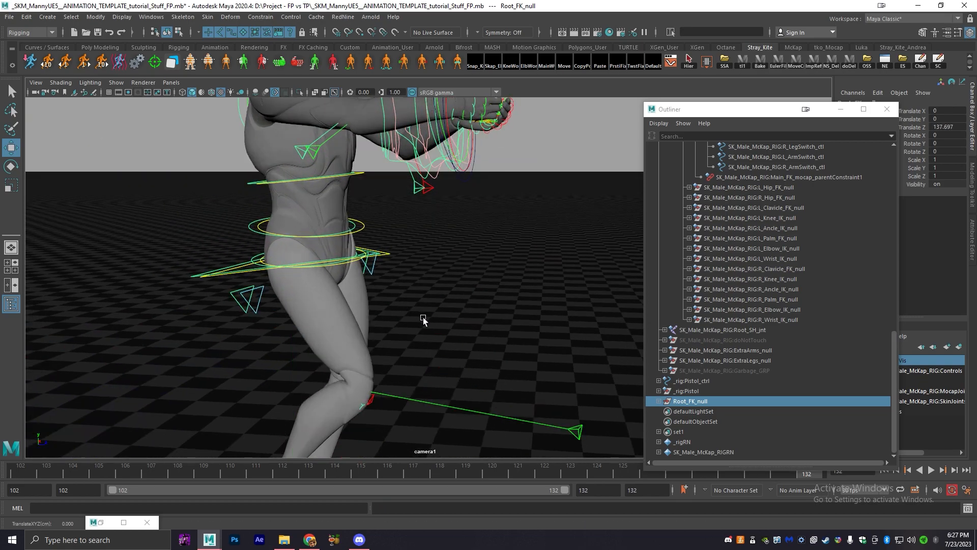
{"action": "middle_click_drag", "start_coordinate": [423, 316], "coordinate": [431, 320], "text": "shift"}
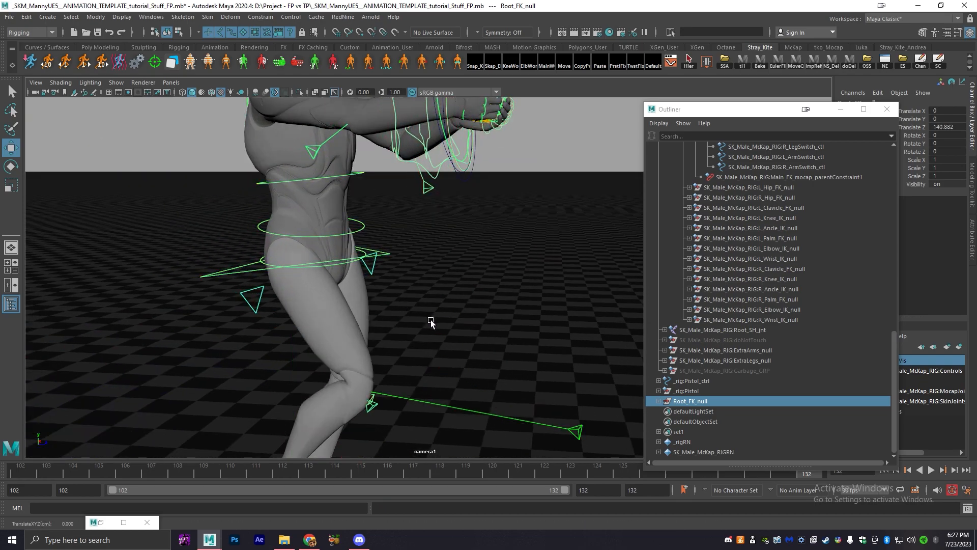
{"action": "left_click", "coordinate": [600, 61]}
{"action": "key", "text": "space"}
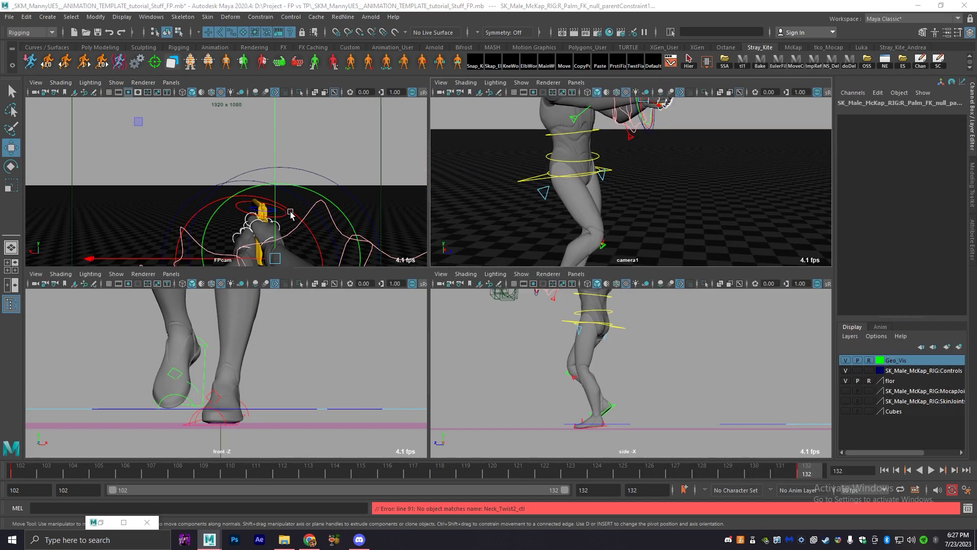
- Play the looped walk through FPcam and camera1 to check the pasted end pose
{"action": "key", "text": "space"}
{"action": "key", "text": "alt+v"}
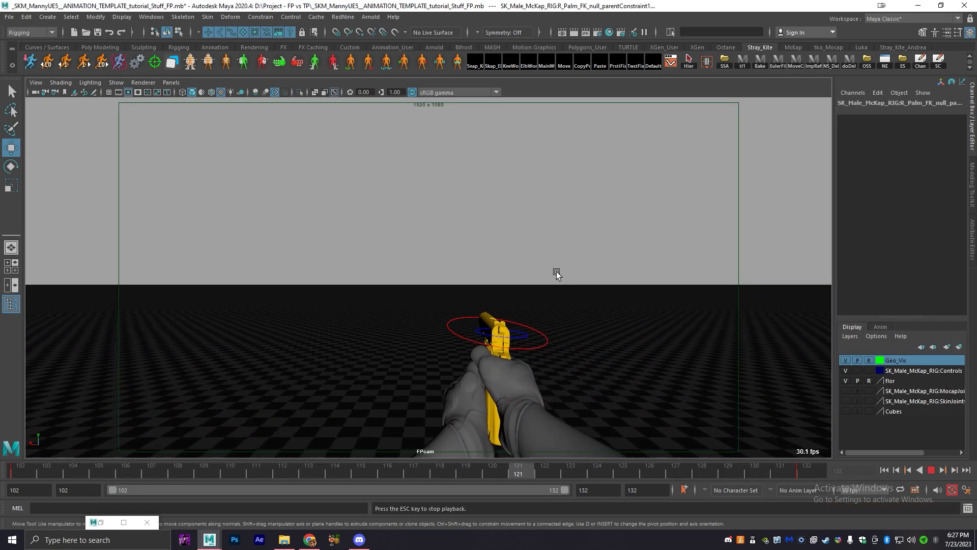
{"action": "key", "text": "alt+v"}
{"action": "key", "text": "space"}
{"action": "key", "text": "space"}
{"action": "key", "text": "alt+v"}
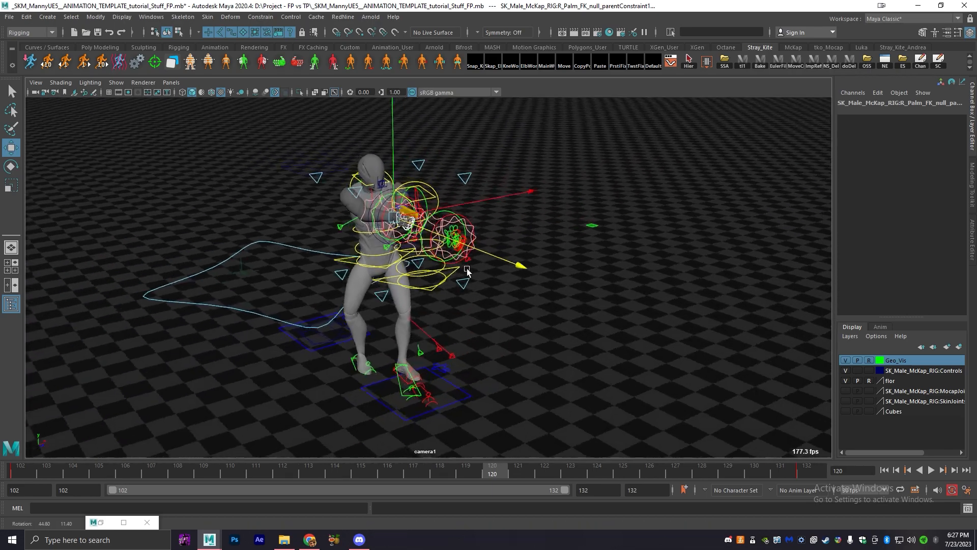
{"action": "key", "text": "space"}
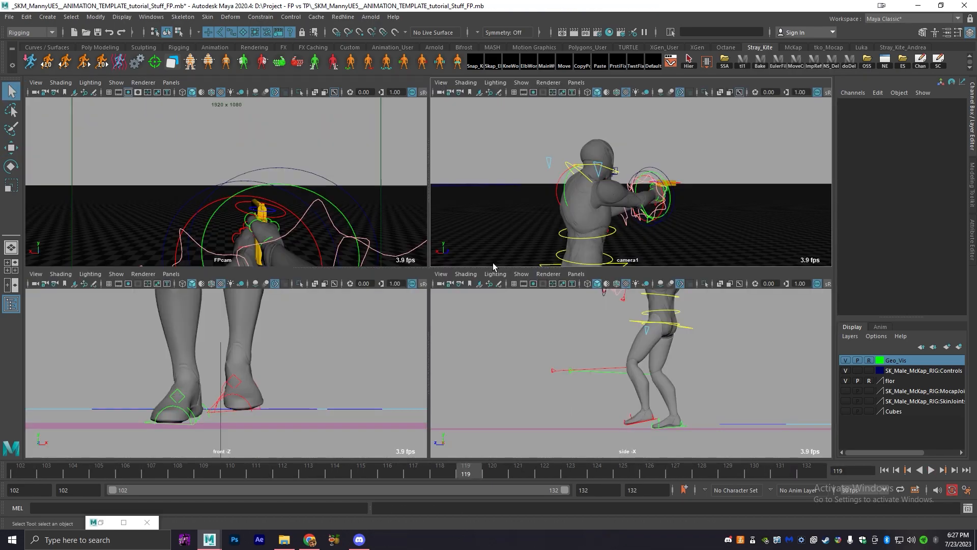
- Select the right extra-arm control R_ExtraArm_ctl at frame 119 and activate the Move tool
{"action": "key", "text": "space"}
{"action": "scroll", "coordinate": [544, 226], "scroll_direction": "up", "scroll_amount": 4}
{"action": "left_click", "coordinate": [539, 237]}
{"action": "key", "text": "space"}
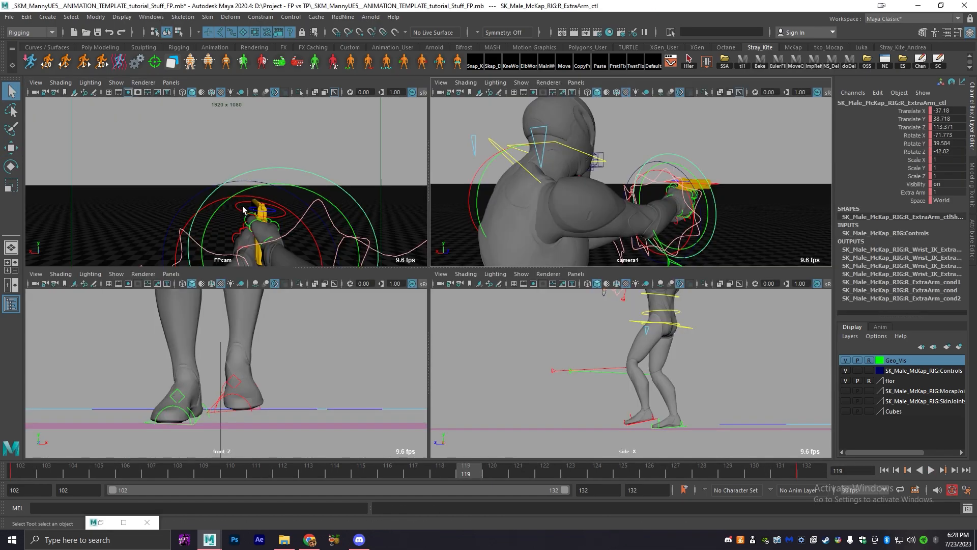
{"action": "key", "text": "space"}
{"action": "key", "text": "w"}
{"action": "key", "text": "space"}
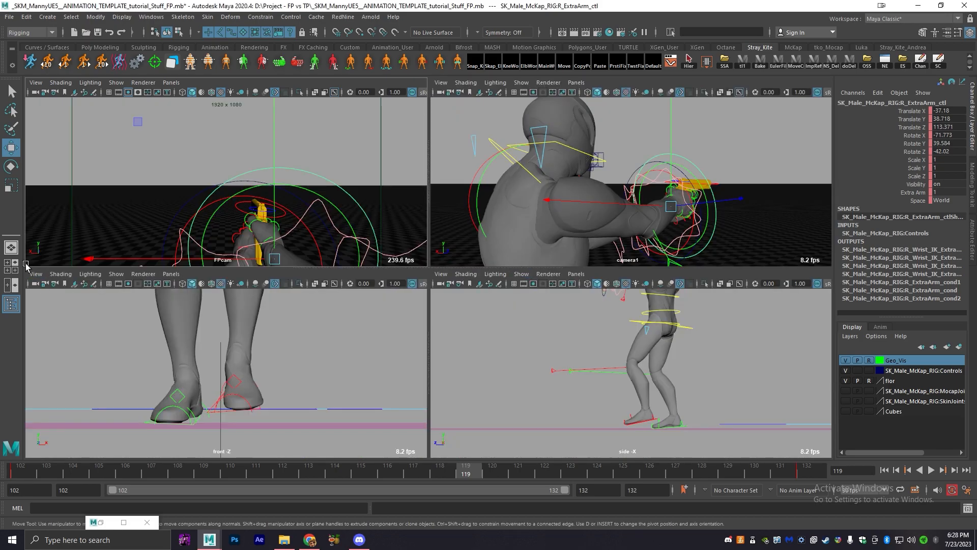
- Set up a two-pane layout with a widened FPcam view beside persp, with the area outside FPcam's film gate masked
{"action": "left_click", "coordinate": [8, 285]}
{"action": "left_click", "coordinate": [171, 82]}
{"action": "mouse_move", "coordinate": [187, 93]}
{"action": "left_click", "coordinate": [311, 93]}
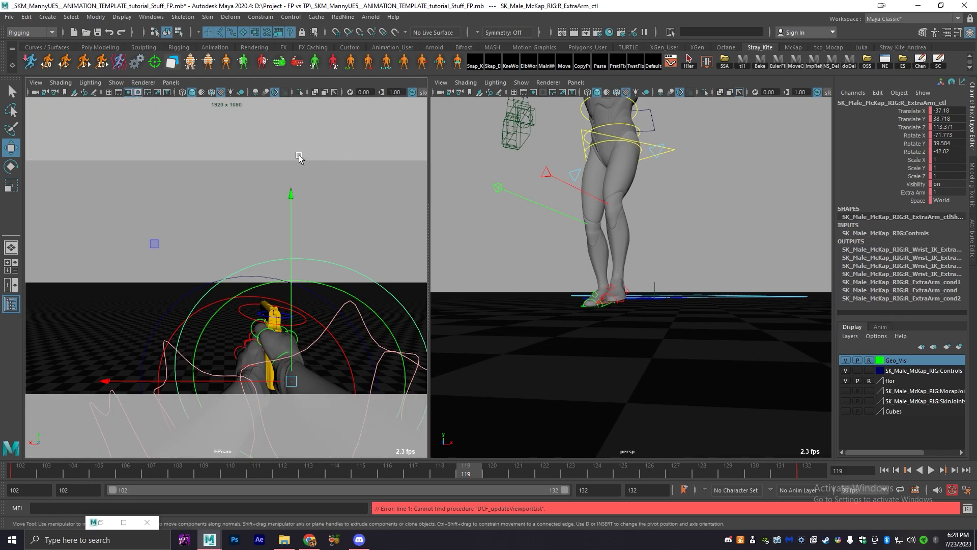
{"action": "left_click_drag", "start_coordinate": [429, 206], "coordinate": [562, 206]}
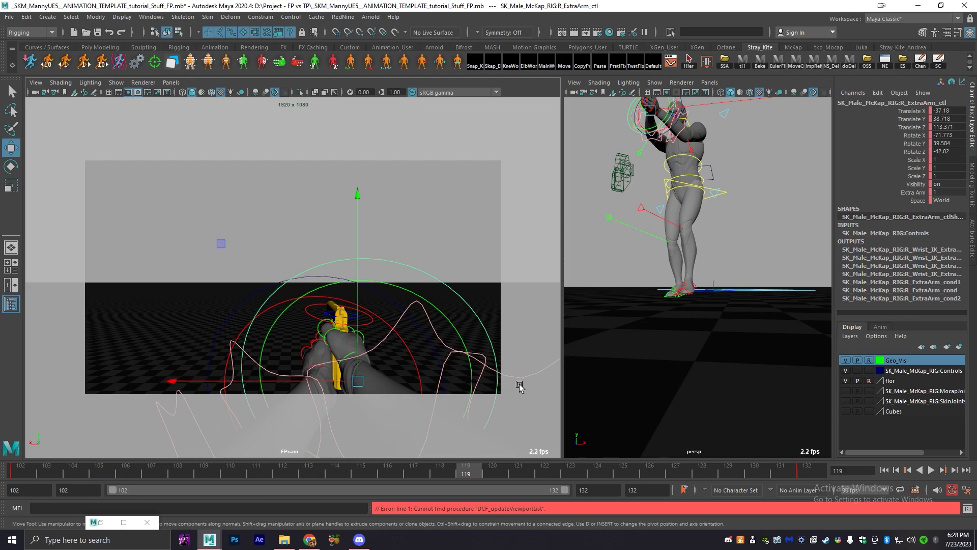
{"action": "left_click_drag", "start_coordinate": [704, 184], "coordinate": [672, 336], "text": "alt"}
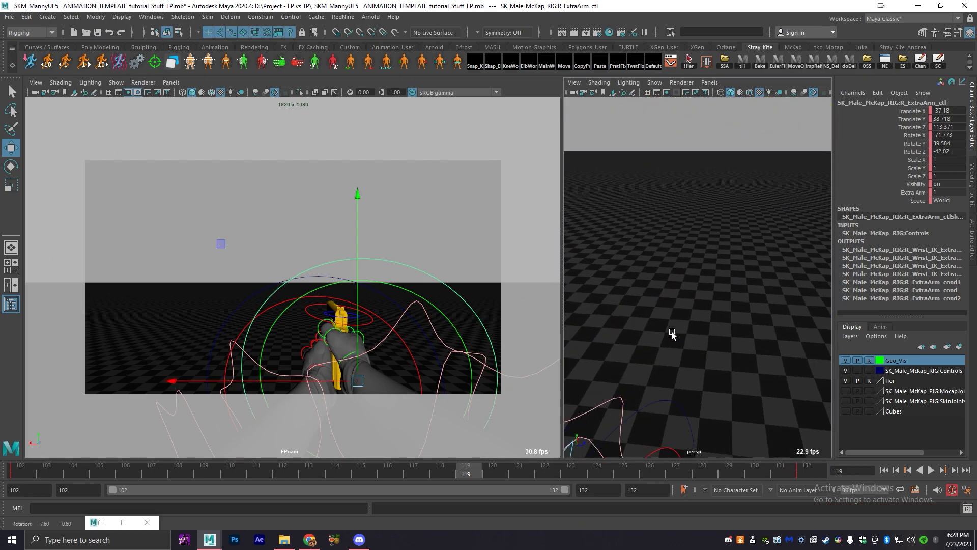
- Frame R_ExtraArm_ctl in persp, undo a trial move, and shift the control sideways to reposition the pistol hands in FPcam
{"action": "scroll", "coordinate": [673, 335], "scroll_direction": "down", "scroll_amount": 5}
{"action": "key", "text": "f"}
{"action": "left_click_drag", "start_coordinate": [735, 210], "coordinate": [685, 305]}
{"action": "key", "text": "ctrl+z"}
{"action": "left_click_drag", "start_coordinate": [682, 270], "coordinate": [700, 271]}
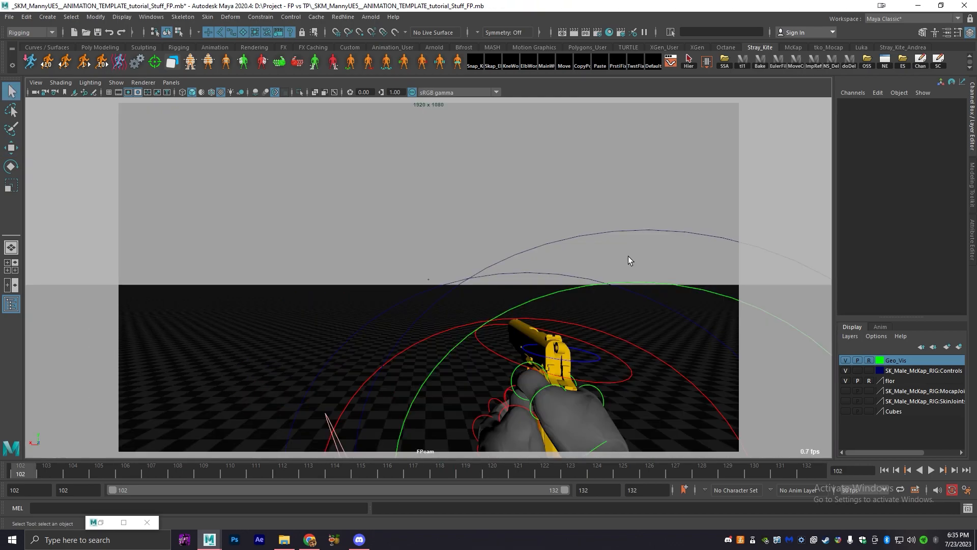
- Key R_ExtraArm_ctl at frames 110 and 124, and check the pistol's motion across its keys and in FPcam playback
{"action": "left_click", "coordinate": [628, 256]}
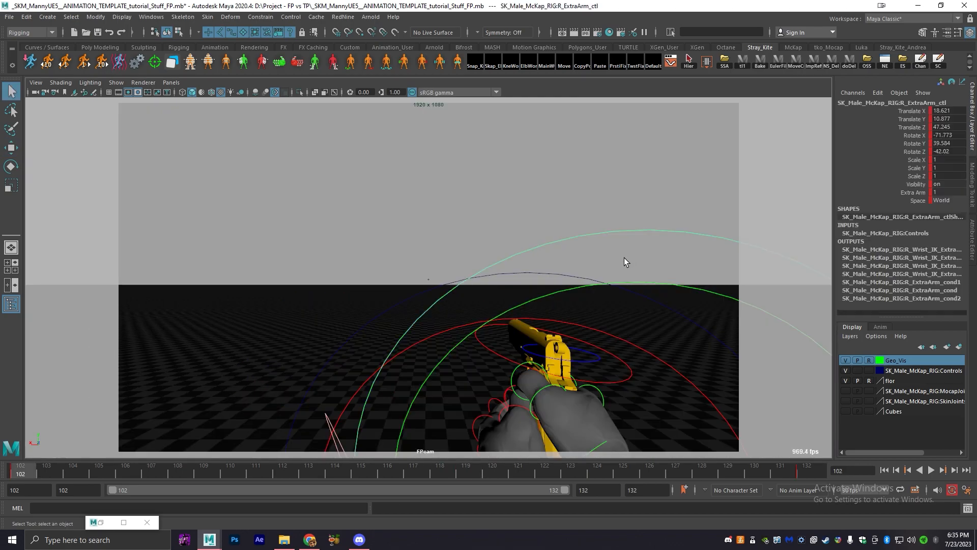
{"action": "key", "text": "ctrl+z"}
{"action": "key", "text": "alt+v"}
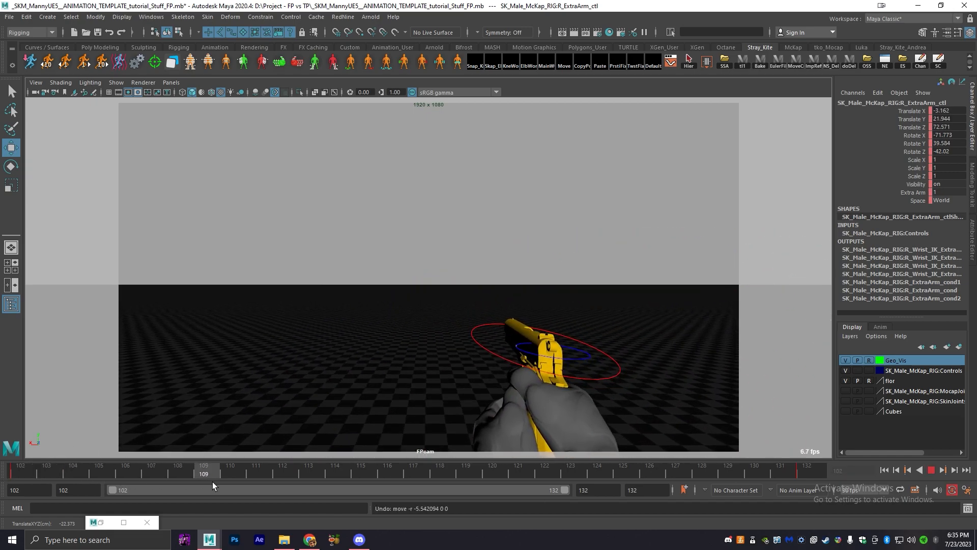
{"action": "left_click_drag", "start_coordinate": [232, 474], "coordinate": [21, 472]}
{"action": "left_click", "coordinate": [603, 473]}
{"action": "key", "text": "s"}
{"action": "left_click_drag", "start_coordinate": [604, 473], "coordinate": [817, 473]}
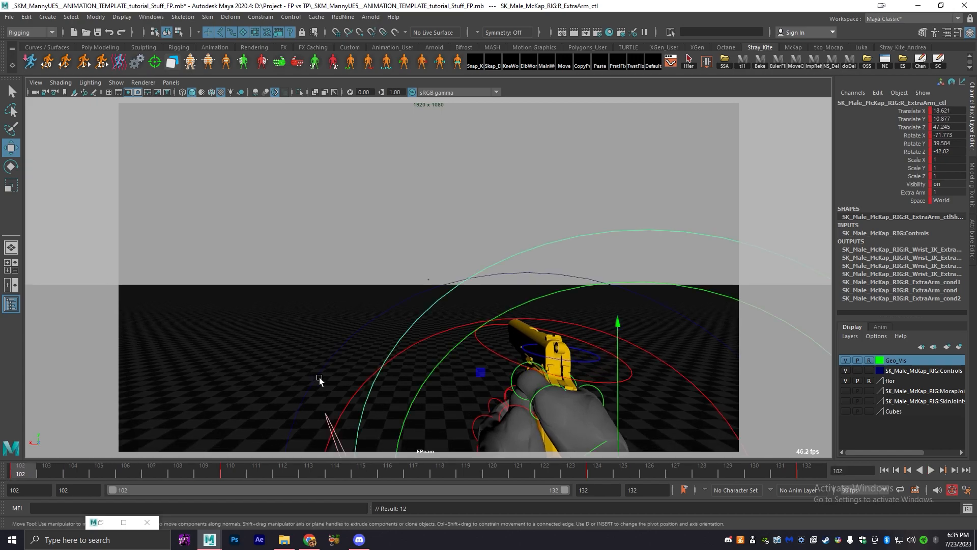
{"action": "key", "text": "period"}
{"action": "key", "text": "period"}
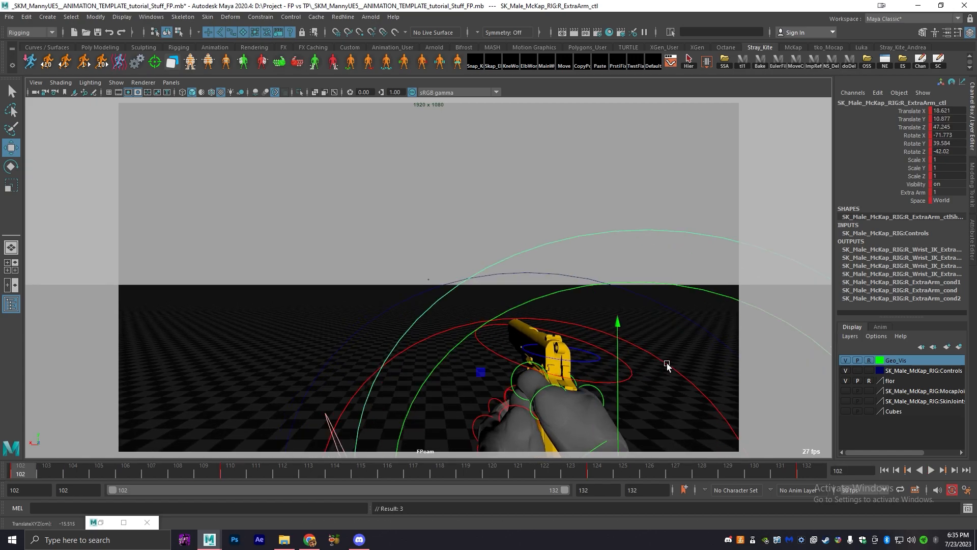
{"action": "key", "text": "period"}
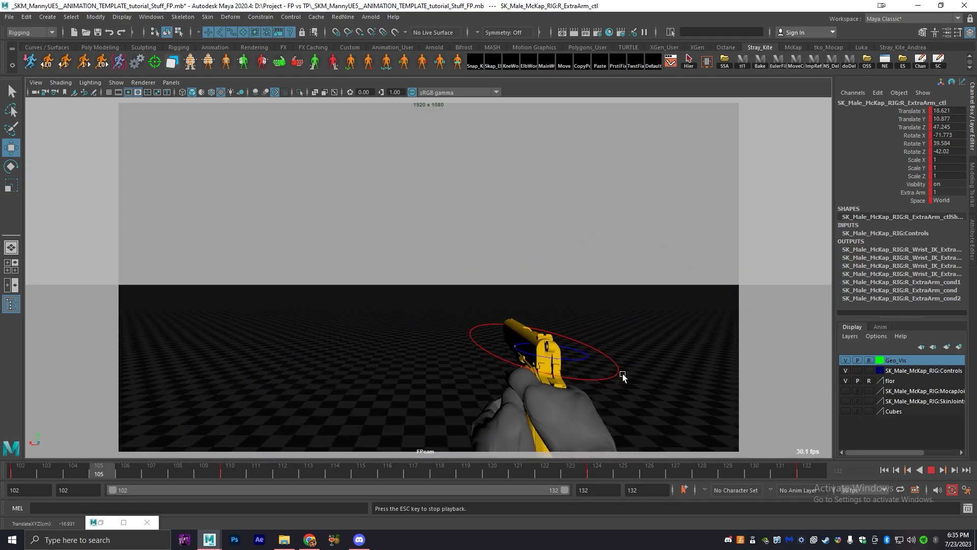
{"action": "key", "text": "Escape"}
- Zoom camera1 in on the pistol, display the field chart as an alignment reference, and play the loop against it
{"action": "key", "text": "space"}
{"action": "key", "text": "space"}
{"action": "middle_click_drag", "start_coordinate": [593, 336], "coordinate": [509, 323], "text": "alt"}
{"action": "scroll", "coordinate": [500, 324], "scroll_direction": "up", "scroll_amount": 2}
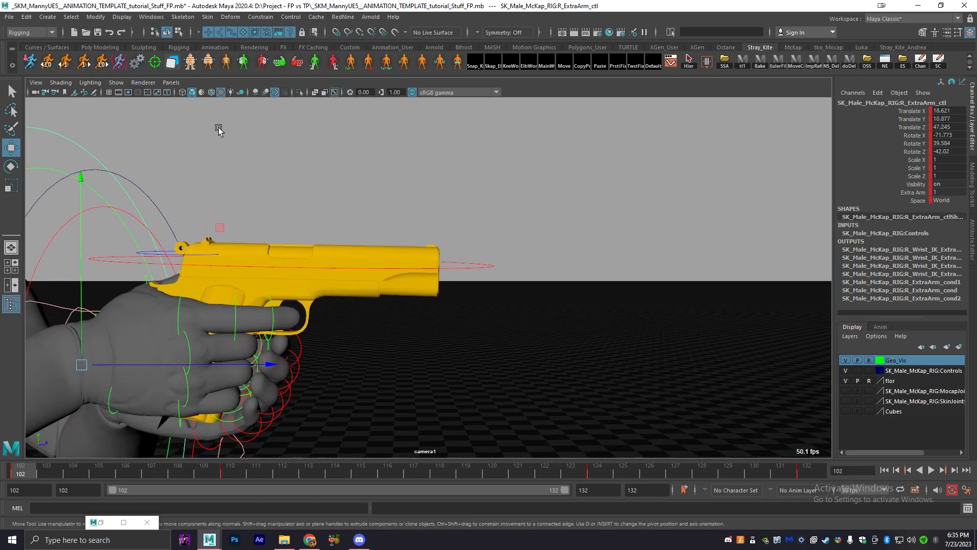
{"action": "left_click", "coordinate": [148, 93]}
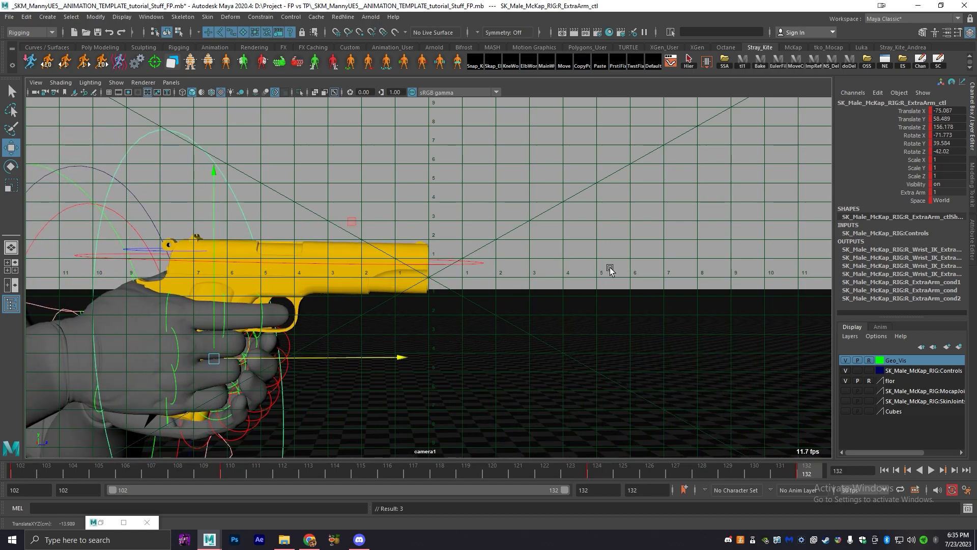
{"action": "key", "text": "alt+v"}
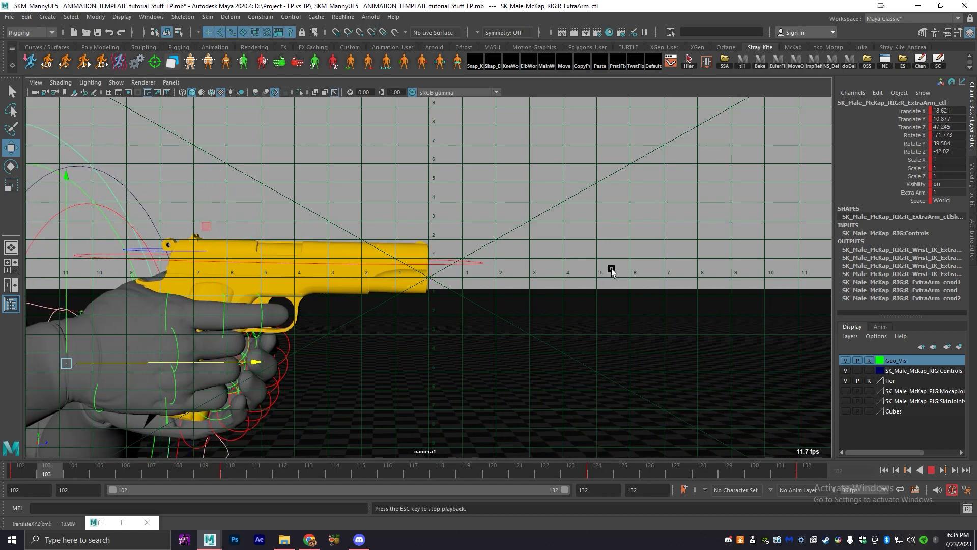
{"action": "key", "text": "space"}
{"action": "key", "text": "space"}
{"action": "key", "text": "Escape"}
{"action": "key", "text": "alt+v"}
- Nudge R_ExtraArm_ctl along its forward axis at successive keys to hold the pistol muzzle on the field chart's centre line
{"action": "key", "text": "period"}
{"action": "left_click_drag", "start_coordinate": [439, 351], "coordinate": [445, 351]}
{"action": "key", "text": "comma"}
{"action": "key", "text": "period"}
{"action": "key", "text": "period"}
{"action": "middle_click_drag", "start_coordinate": [450, 350], "coordinate": [440, 349]}
{"action": "key", "text": "comma"}
{"action": "key", "text": "period"}
{"action": "key", "text": "period"}
{"action": "key", "text": "alt+v"}
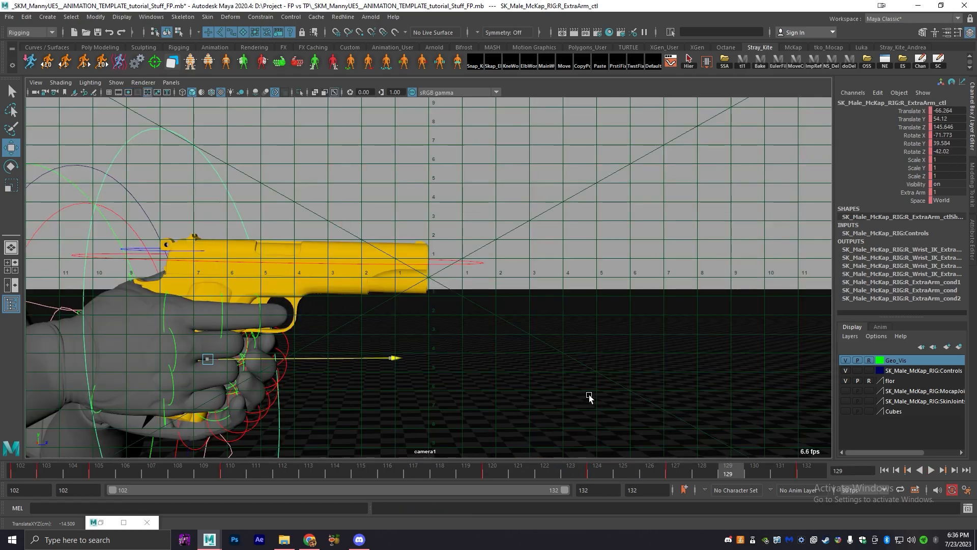
- Key only the translation of R_ExtraArm_ctl at frame 131 and replay the loop in camera1
{"action": "key", "text": "alt+period"}
{"action": "key", "text": "alt+period"}
{"action": "key", "text": "shift+w"}
{"action": "key", "text": "alt+v"}
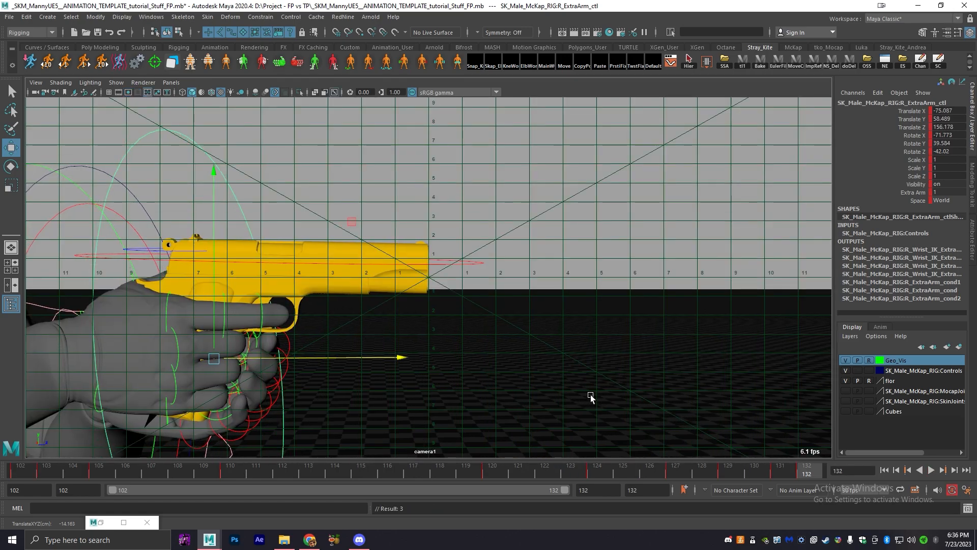
- Review the stabilised pistol walk in FPcam playback and around the full body in camera1 from the front and side
{"action": "key", "text": "space"}
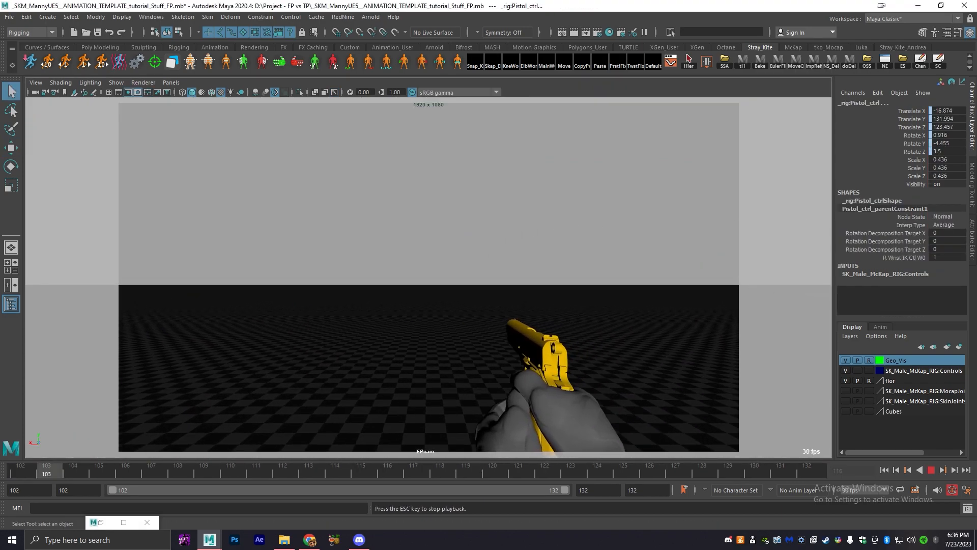
{"action": "key", "text": "alt+v"}
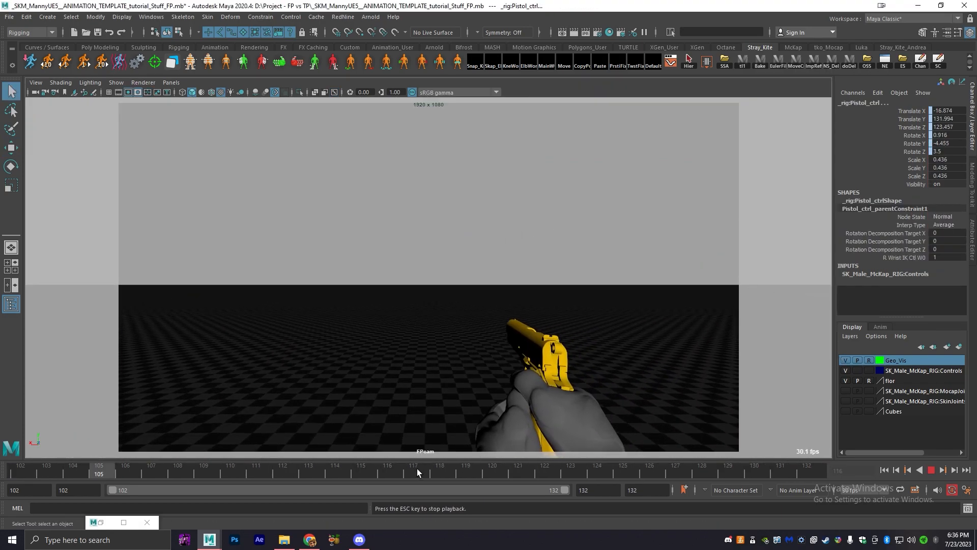
{"action": "key", "text": "space"}
{"action": "key", "text": "alt+v"}
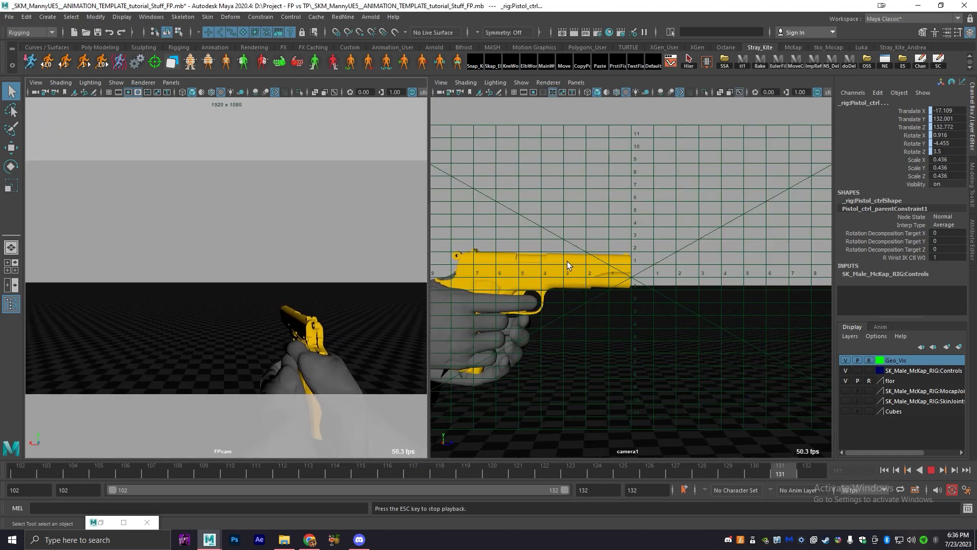
{"action": "key", "text": "space"}
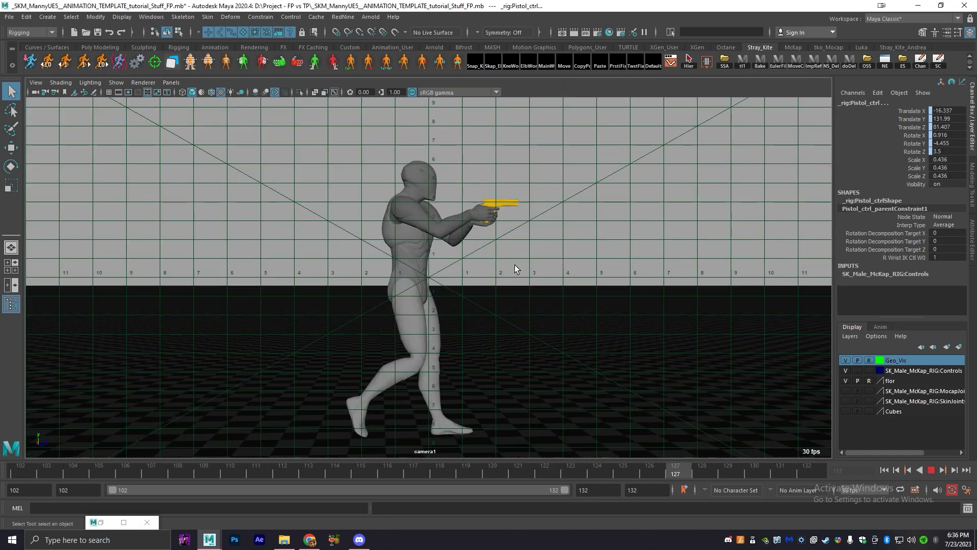
{"action": "left_click_drag", "start_coordinate": [598, 251], "coordinate": [471, 251], "text": "alt"}
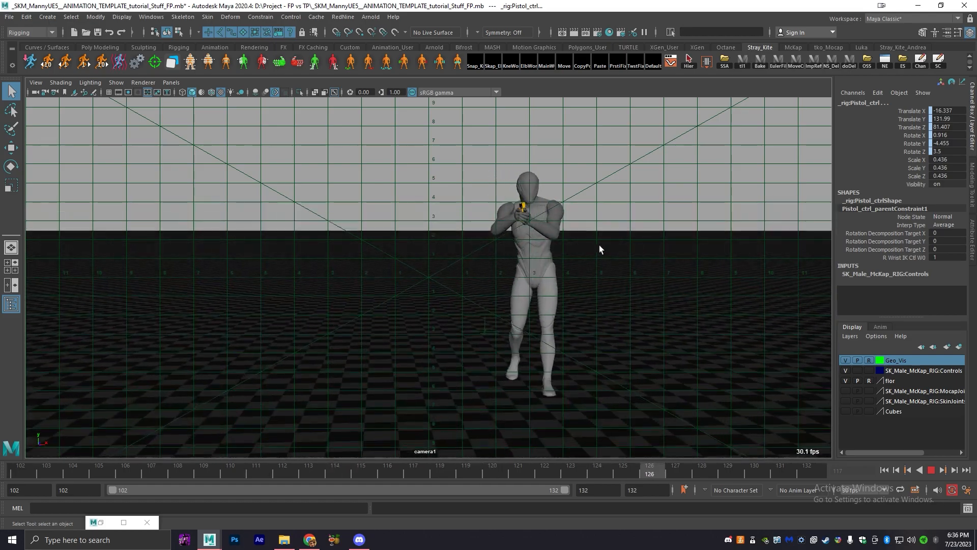
{"action": "middle_click_drag", "start_coordinate": [578, 247], "coordinate": [509, 273], "text": "alt"}
{"action": "scroll", "coordinate": [508, 274], "scroll_direction": "up", "scroll_amount": 4}
{"action": "left_click_drag", "start_coordinate": [475, 287], "coordinate": [600, 311], "text": "alt"}
{"action": "left_click_drag", "start_coordinate": [600, 311], "coordinate": [552, 325], "text": "alt"}
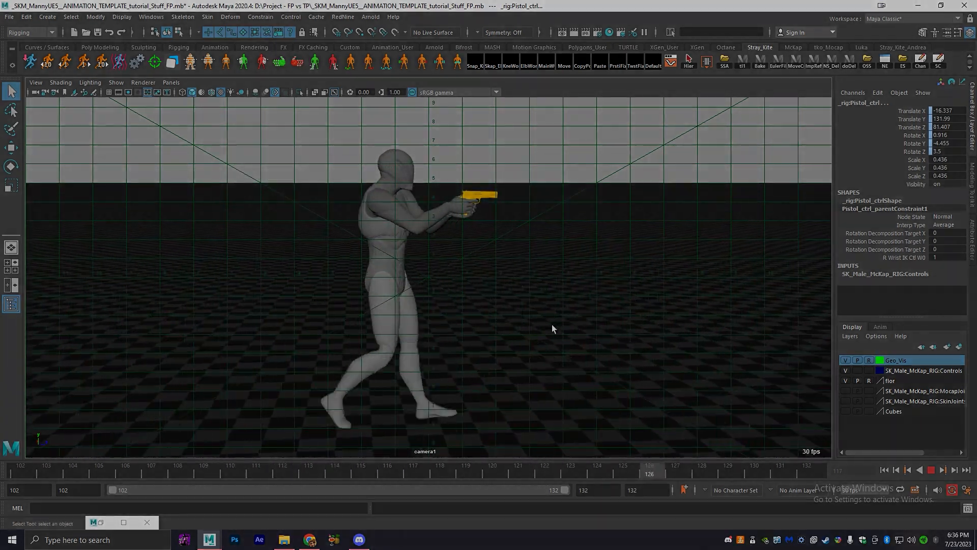